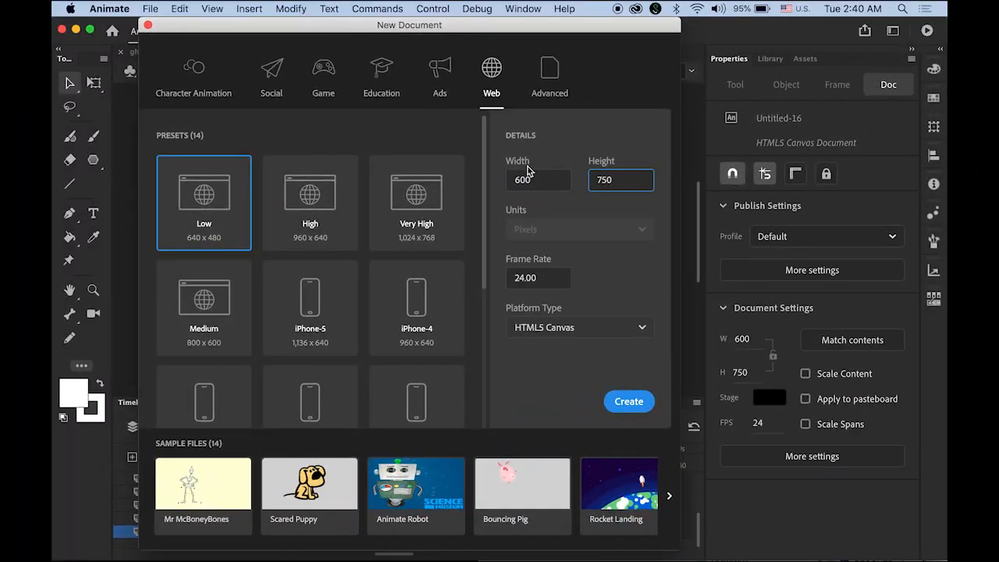
Create a new HTML5 Canvas document 600 pixels wide and 750 pixels high at 24 fps.
{"action": "left_click", "coordinate": [540, 186]}
{"action": "left_click", "coordinate": [632, 181]}
{"action": "left_click", "coordinate": [515, 283]}
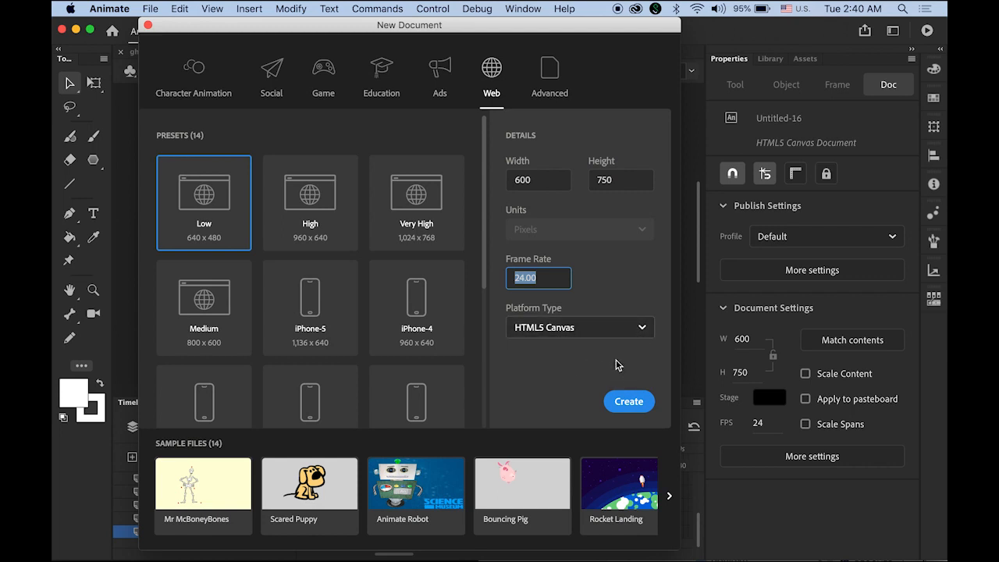
{"action": "left_click", "coordinate": [637, 332]}
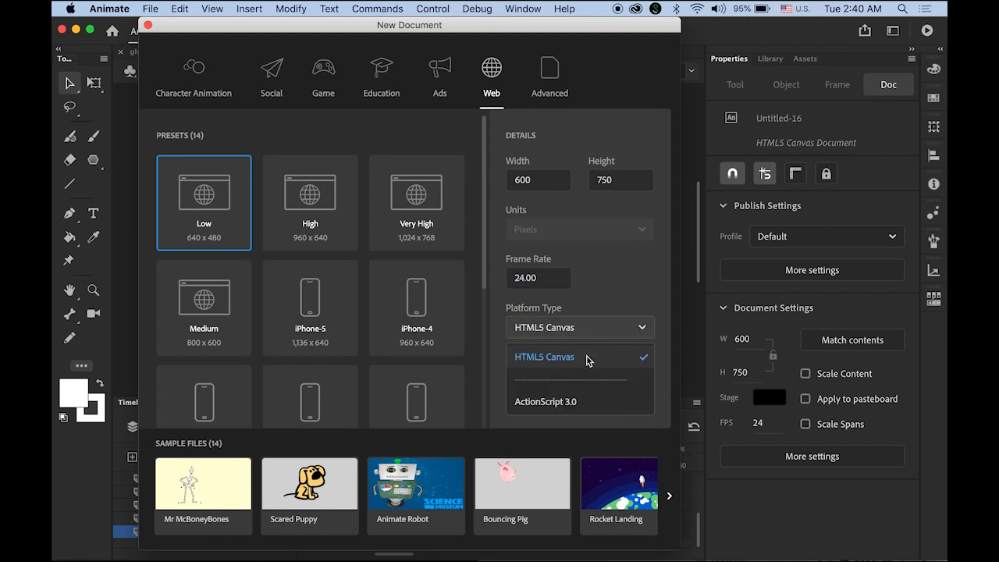
{"action": "left_click", "coordinate": [590, 360]}
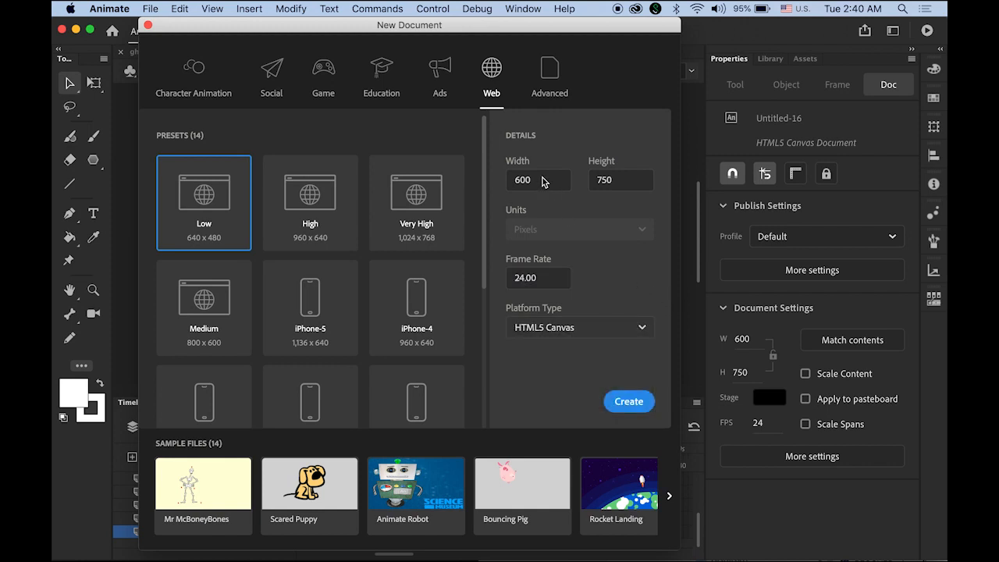
{"action": "left_click", "coordinate": [544, 179]}
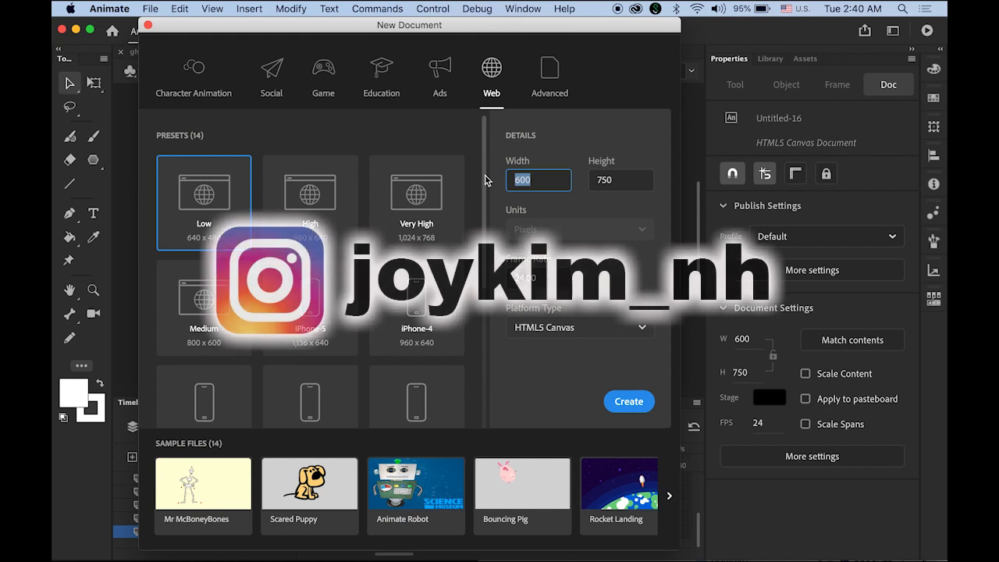
{"action": "left_click", "coordinate": [621, 402]}
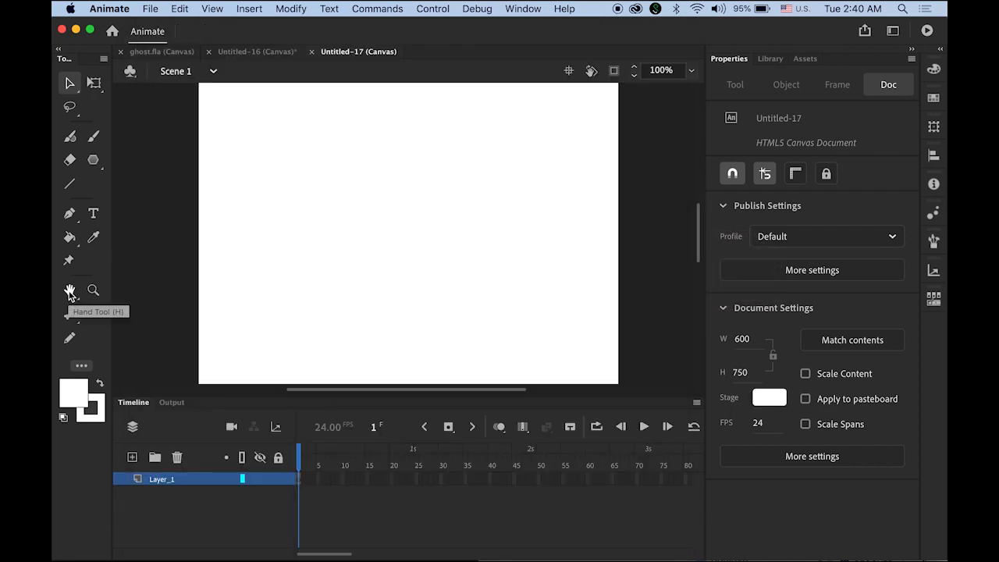
Fit the whole stage in the view and set the stage colour to black.
{"action": "double_click", "coordinate": [70, 292]}
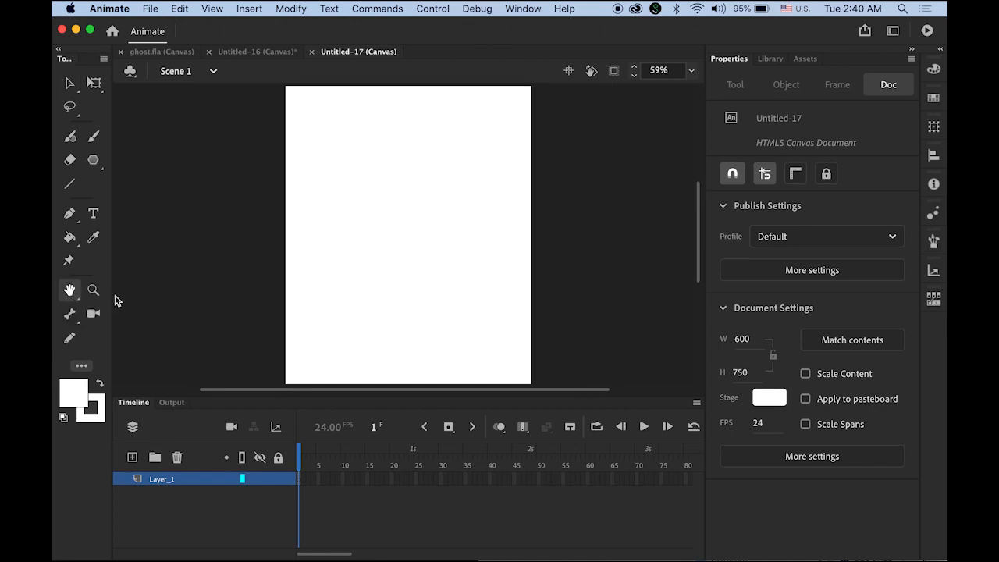
{"action": "left_click", "coordinate": [765, 399]}
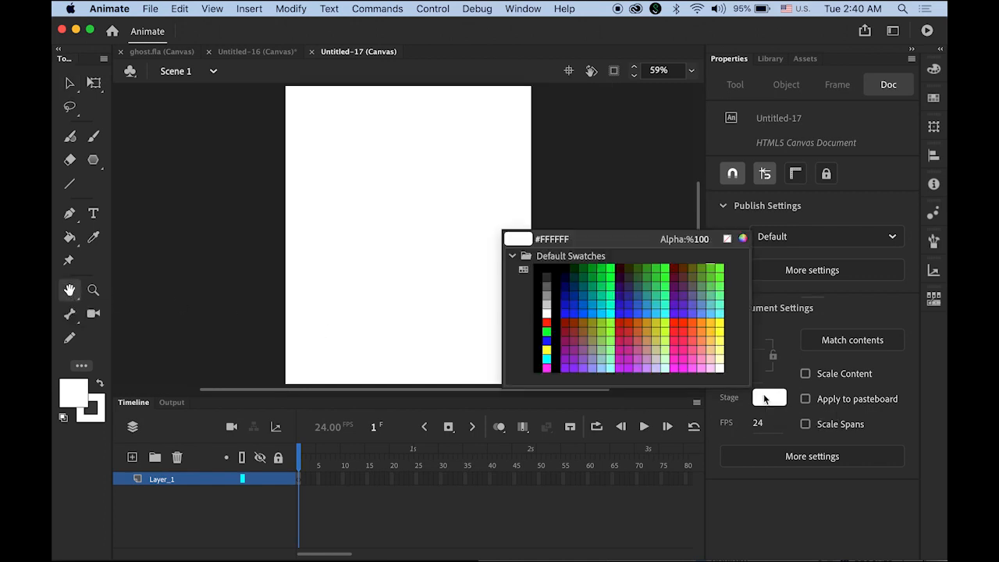
{"action": "left_click", "coordinate": [538, 270]}
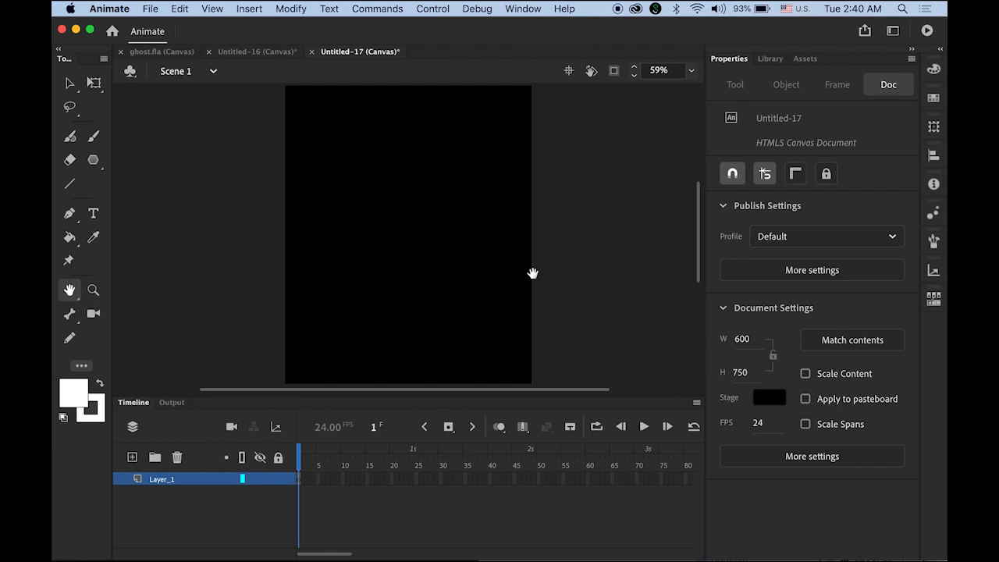
Add the static text letter A near the stage's lower-left corner in the Code Bold font.
{"action": "left_click", "coordinate": [94, 215]}
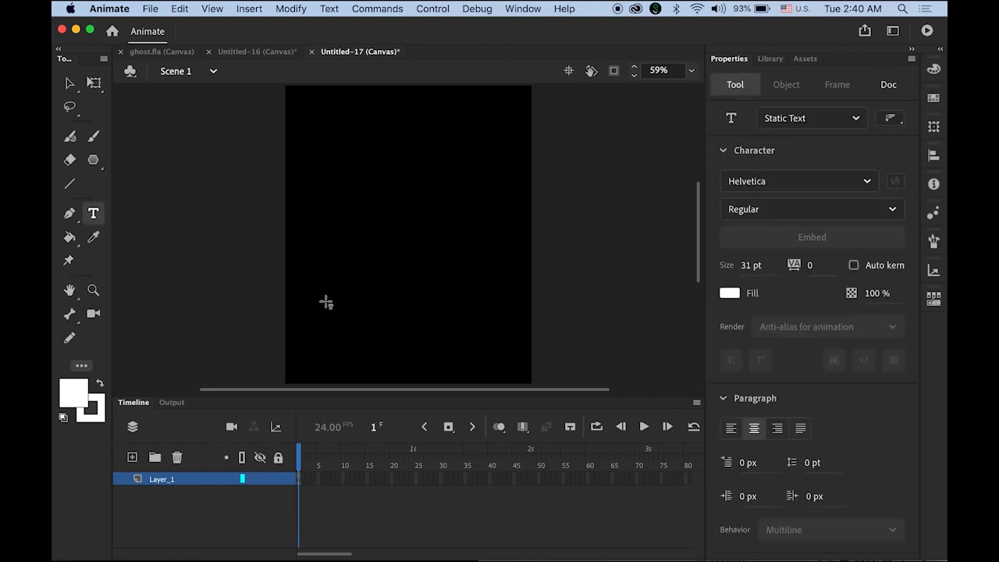
{"action": "left_click", "coordinate": [312, 343]}
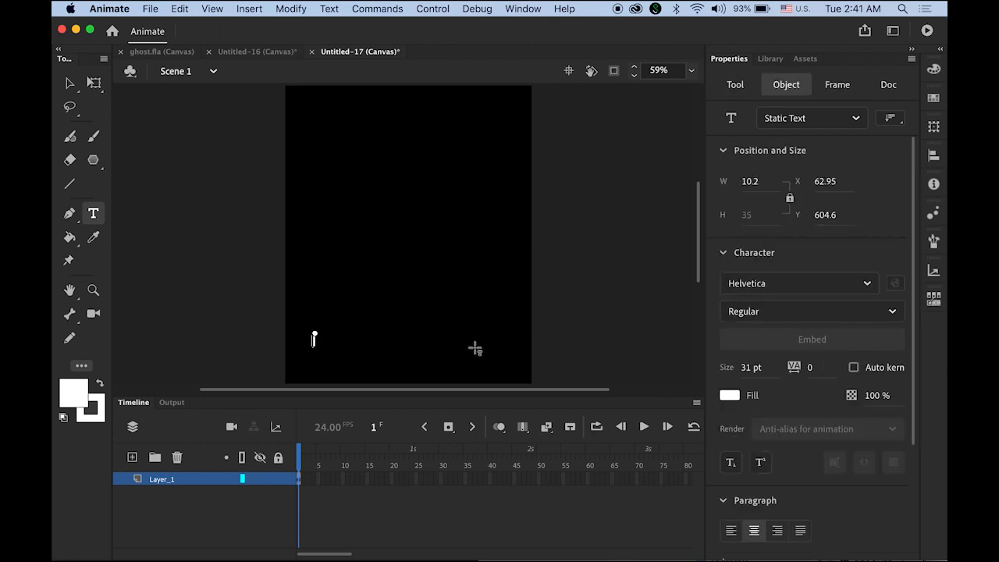
{"action": "type", "text": "A"}
{"action": "left_click", "coordinate": [69, 82]}
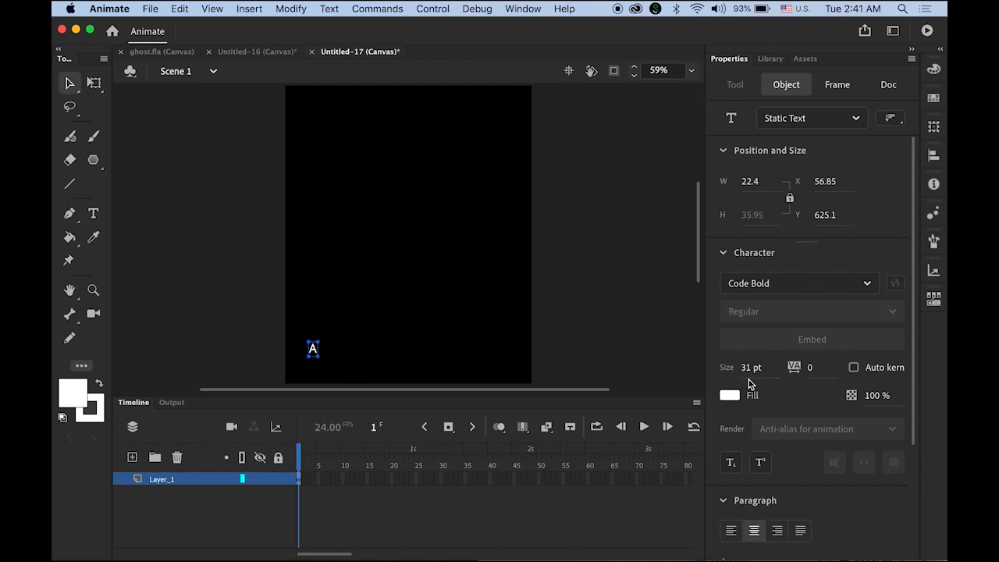
Enlarge the letter A to a font size of 60 pt.
{"action": "left_click", "coordinate": [751, 367]}
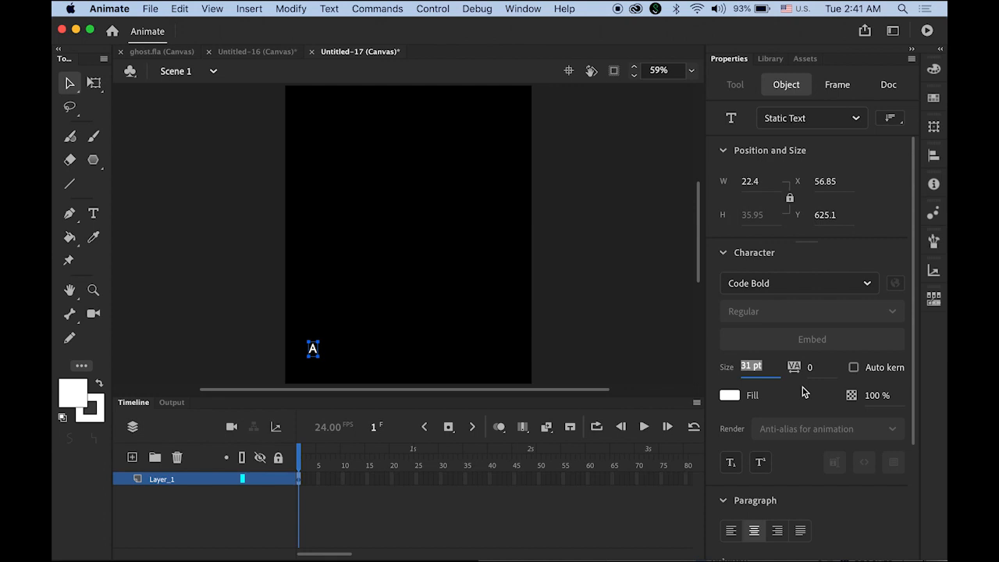
{"action": "type", "text": "60"}
{"action": "key", "text": "Return"}
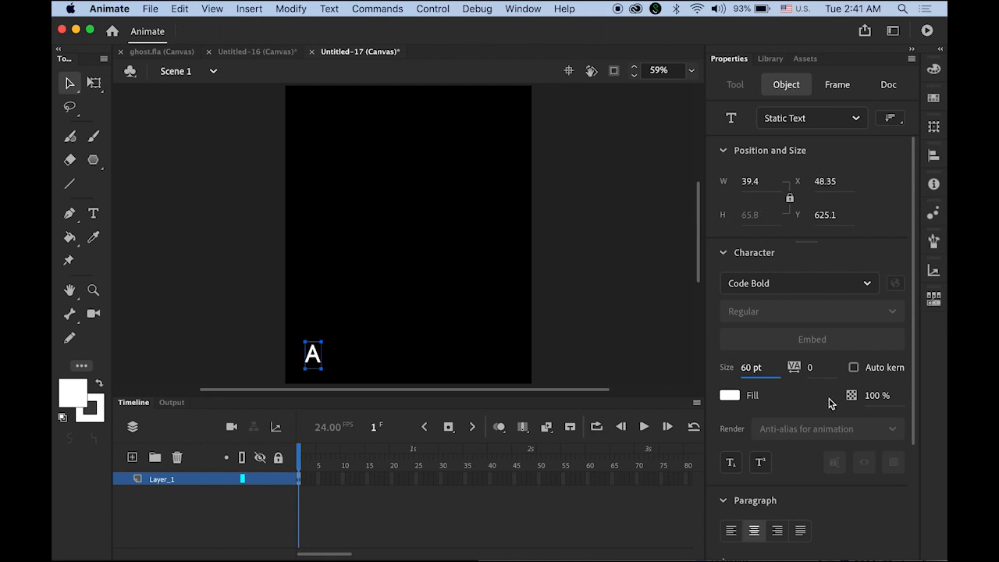
Set the letter A's font size to 50 pt and deselect it.
{"action": "left_click", "coordinate": [751, 367]}
{"action": "type", "text": "50"}
{"action": "key", "text": "Return"}
{"action": "left_click", "coordinate": [608, 335]}
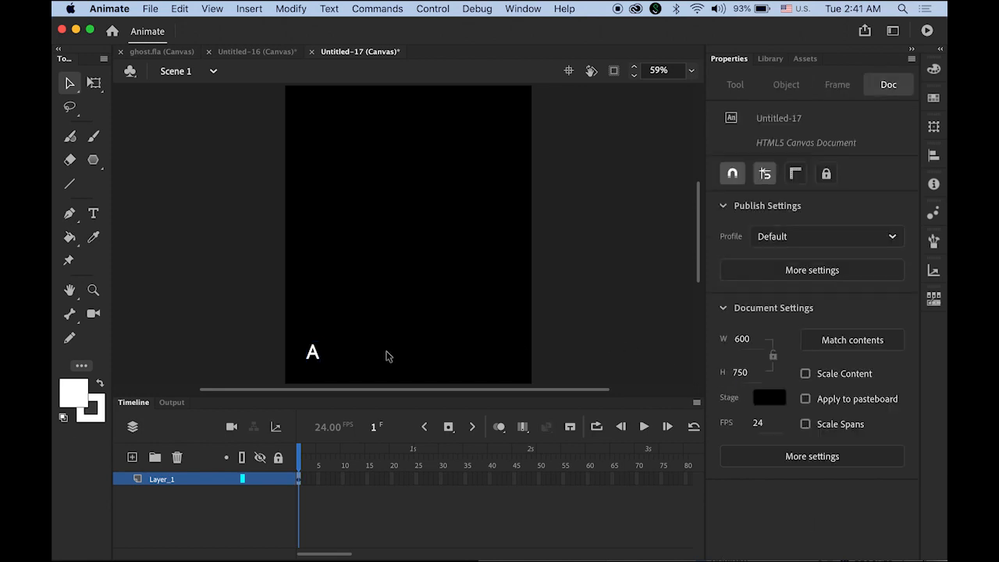
Convert the letter A to a Graphic symbol named LETTER.
{"action": "left_click", "coordinate": [316, 357]}
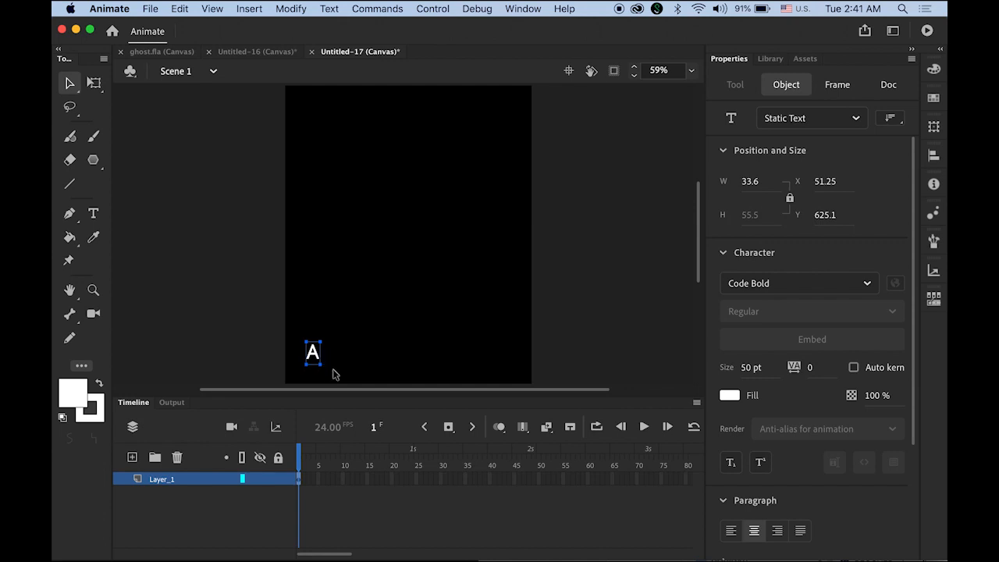
{"action": "left_click", "coordinate": [297, 10]}
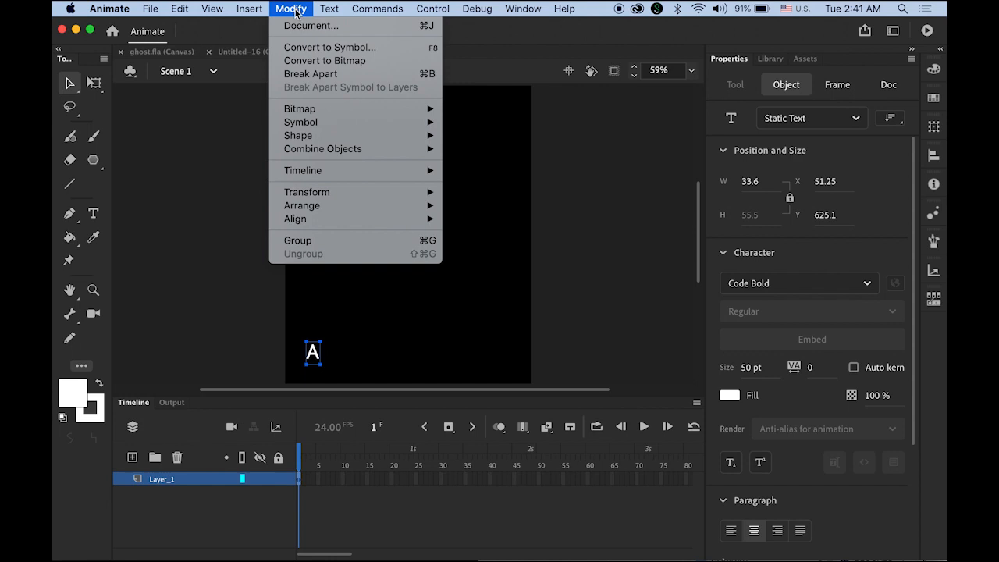
{"action": "left_click", "coordinate": [314, 54]}
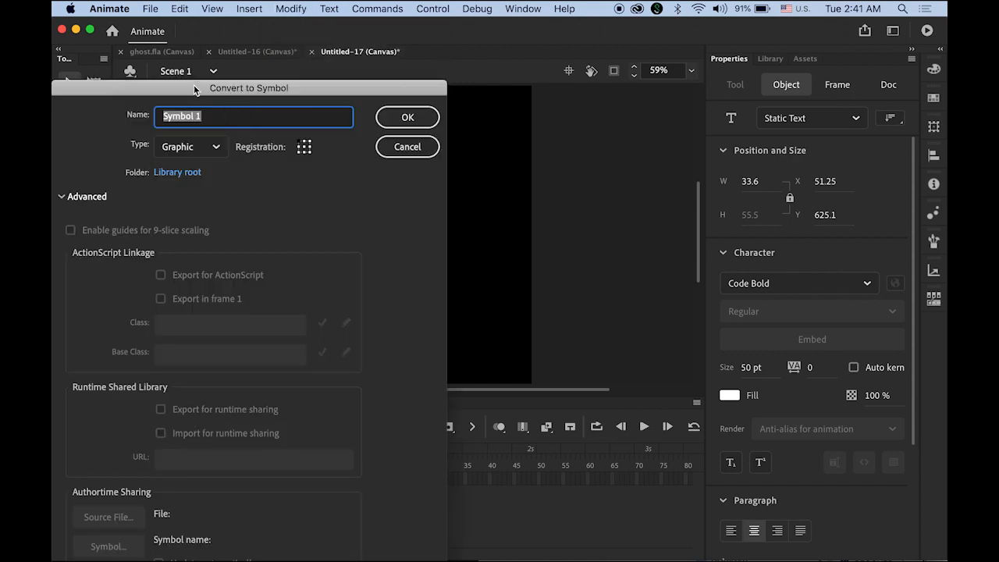
{"action": "left_click_drag", "start_coordinate": [194, 85], "coordinate": [307, 88]}
{"action": "type", "text": "LETTER"}
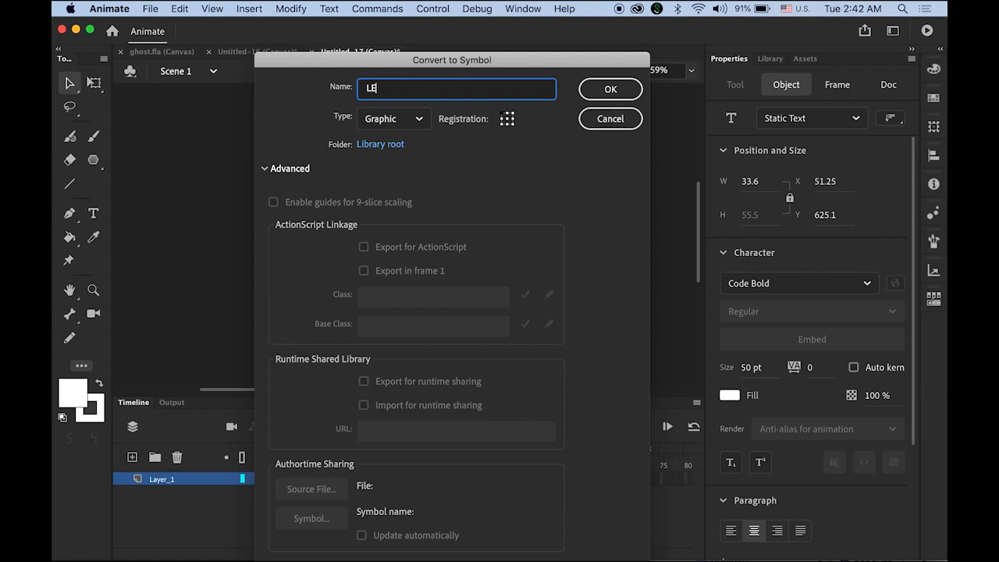
{"action": "left_click", "coordinate": [412, 124]}
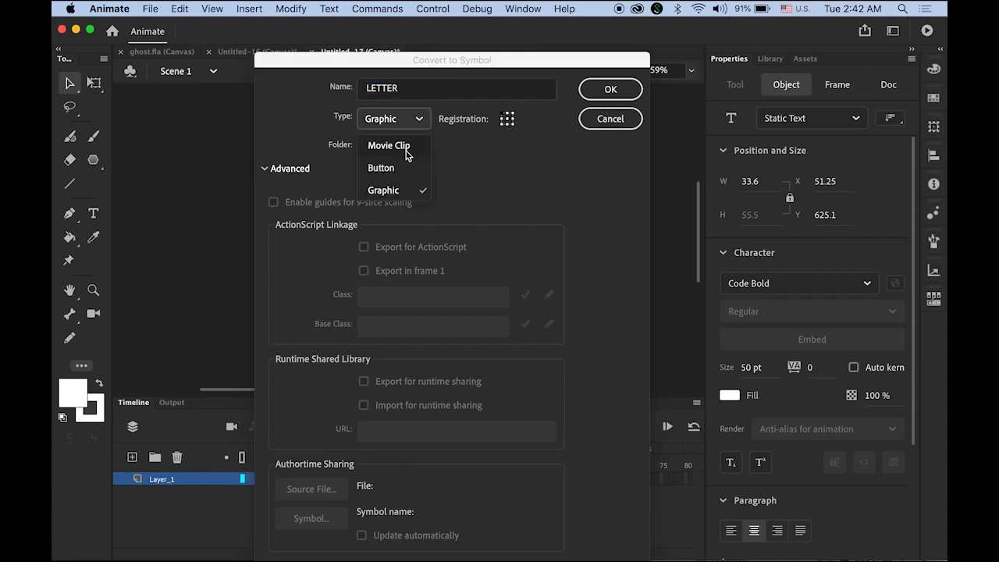
{"action": "left_click", "coordinate": [404, 192]}
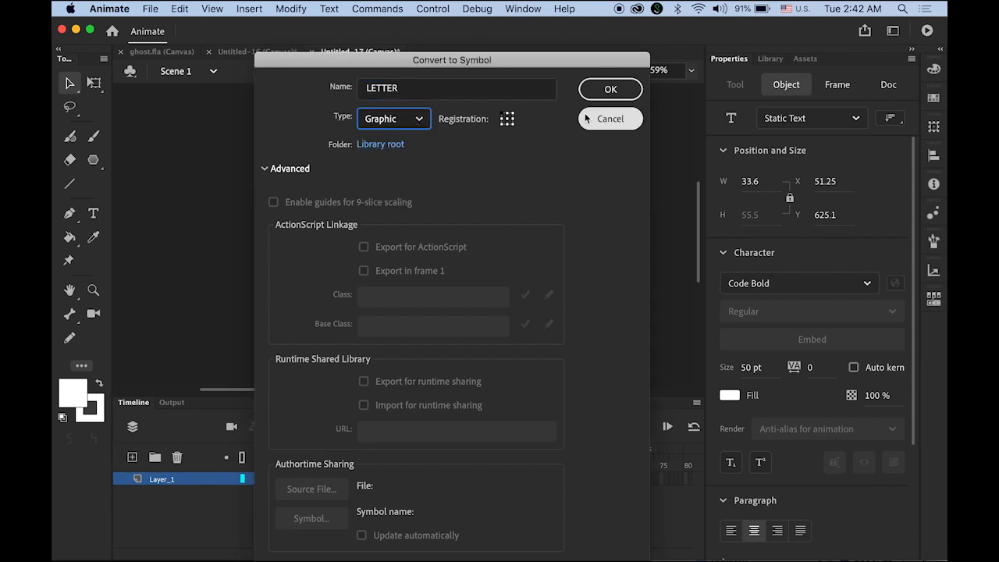
{"action": "left_click", "coordinate": [610, 89]}
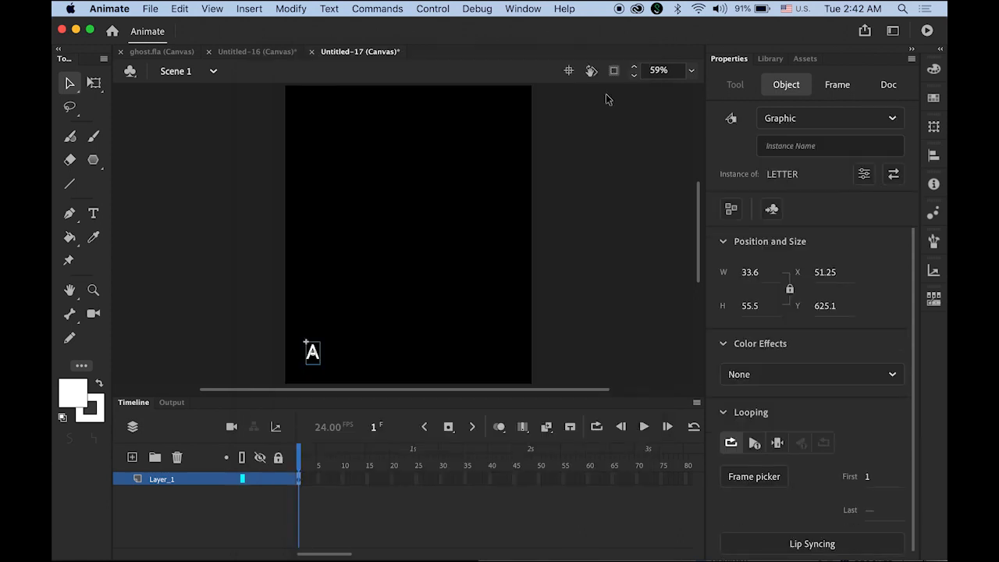
Open the LETTER symbol for editing and insert consecutive keyframes on Layer_1 up to frame 26.
{"action": "double_click", "coordinate": [323, 364]}
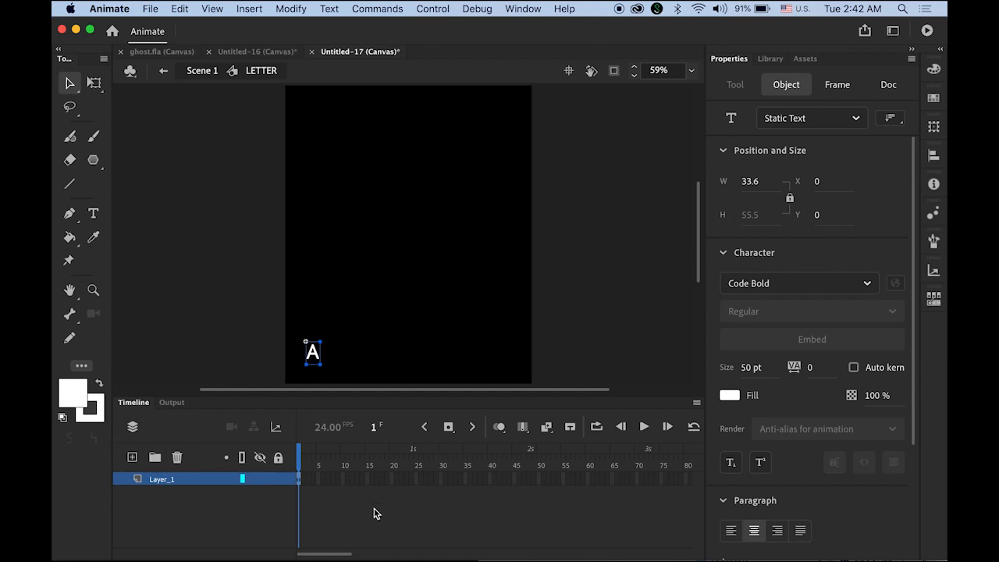
{"action": "left_click", "coordinate": [450, 429]}
{"action": "left_click", "coordinate": [449, 429]}
{"action": "left_click", "coordinate": [450, 429]}
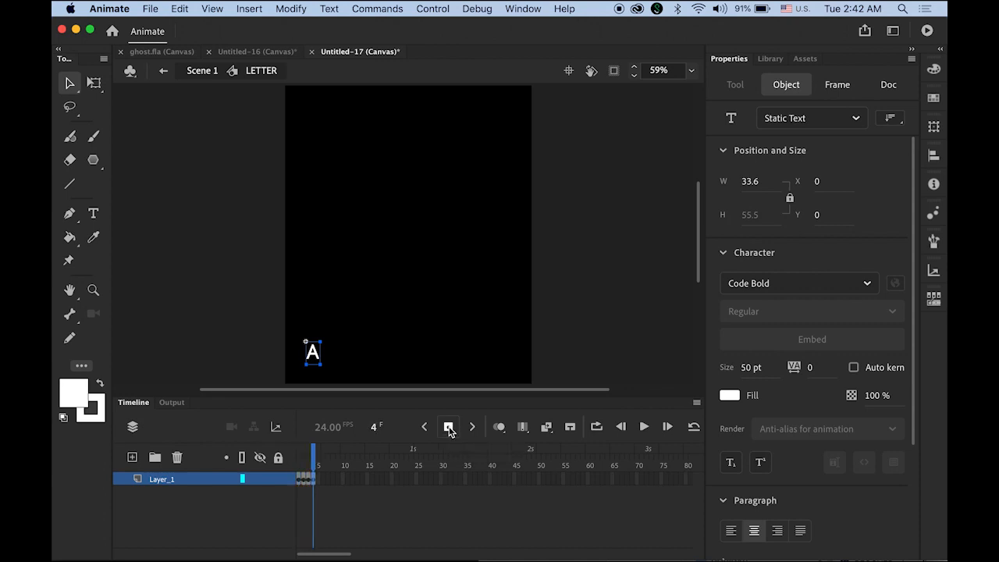
{"action": "left_click", "coordinate": [450, 430]}
{"action": "left_click", "coordinate": [450, 429]}
{"action": "left_click", "coordinate": [449, 430]}
{"action": "left_click", "coordinate": [450, 429]}
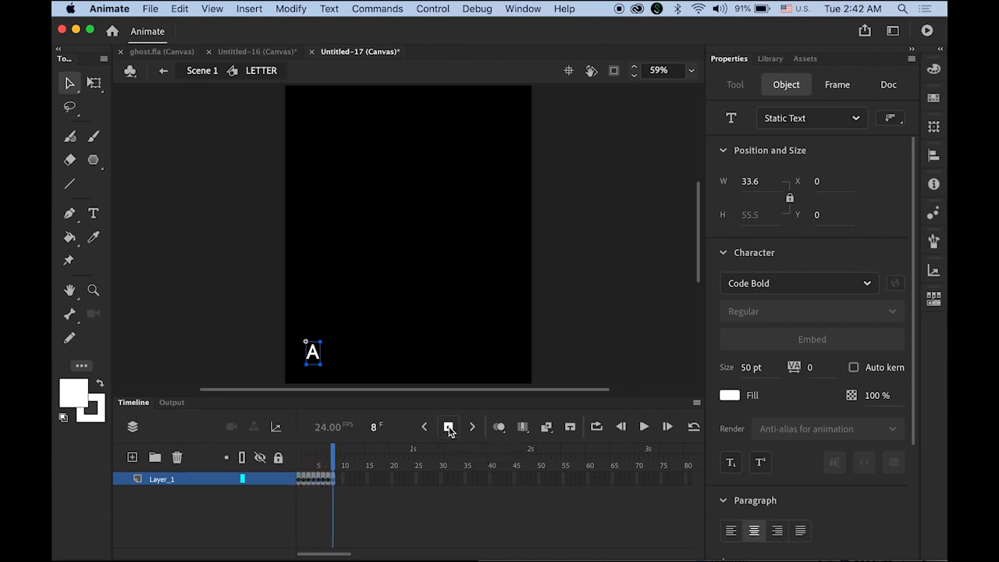
{"action": "left_click", "coordinate": [449, 429]}
{"action": "left_click", "coordinate": [450, 430]}
{"action": "left_click", "coordinate": [450, 432]}
{"action": "left_click", "coordinate": [449, 431]}
{"action": "left_click", "coordinate": [449, 433]}
{"action": "left_click", "coordinate": [449, 432]}
{"action": "left_click", "coordinate": [450, 432]}
{"action": "left_click", "coordinate": [450, 433]}
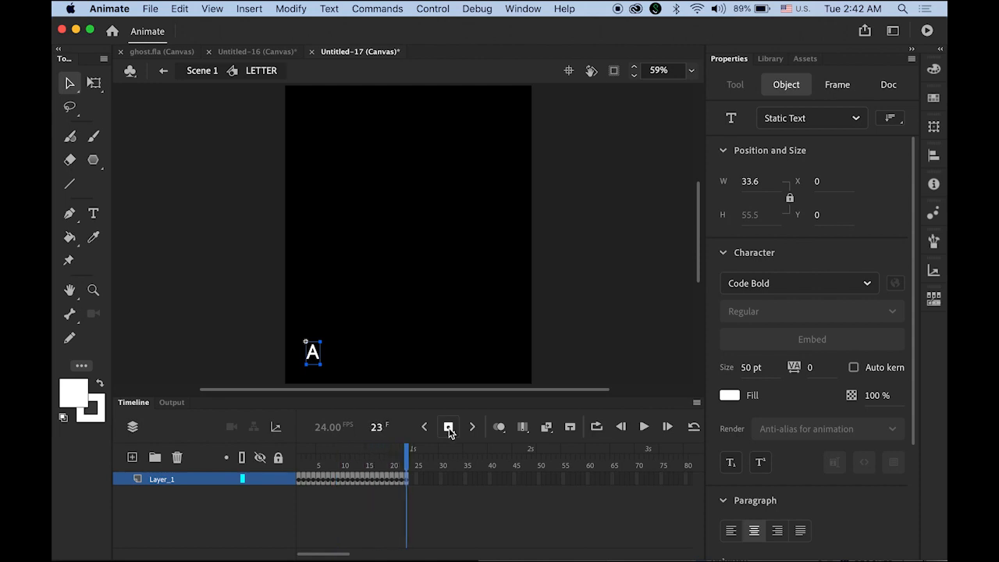
{"action": "left_click", "coordinate": [449, 432]}
{"action": "left_click", "coordinate": [449, 432]}
{"action": "left_click", "coordinate": [449, 432]}
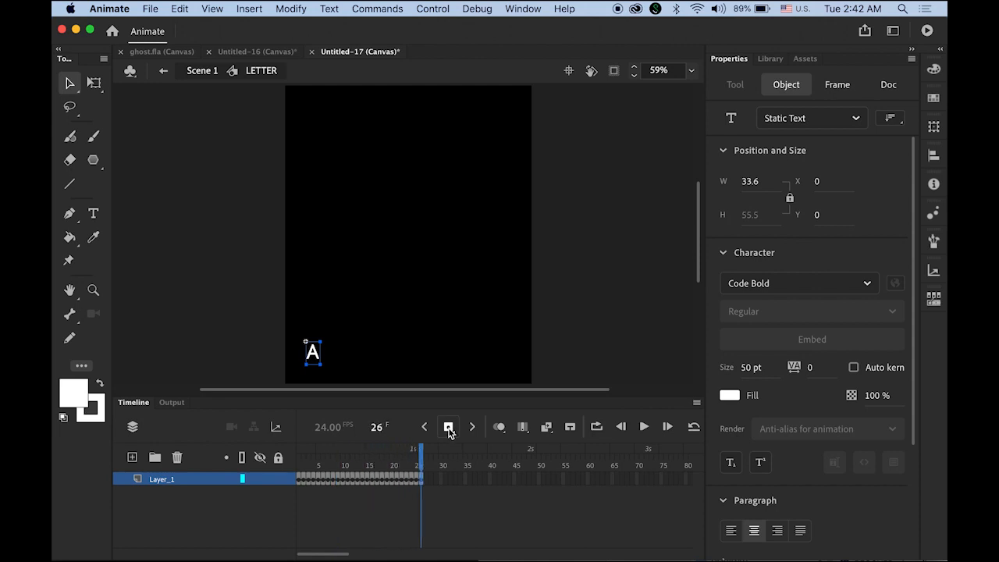
Replace the letter A in keyframes 2, 3 and 4 of the LETTER symbol with B, C and D.
{"action": "left_click_drag", "start_coordinate": [422, 458], "coordinate": [261, 451]}
{"action": "left_click", "coordinate": [305, 483]}
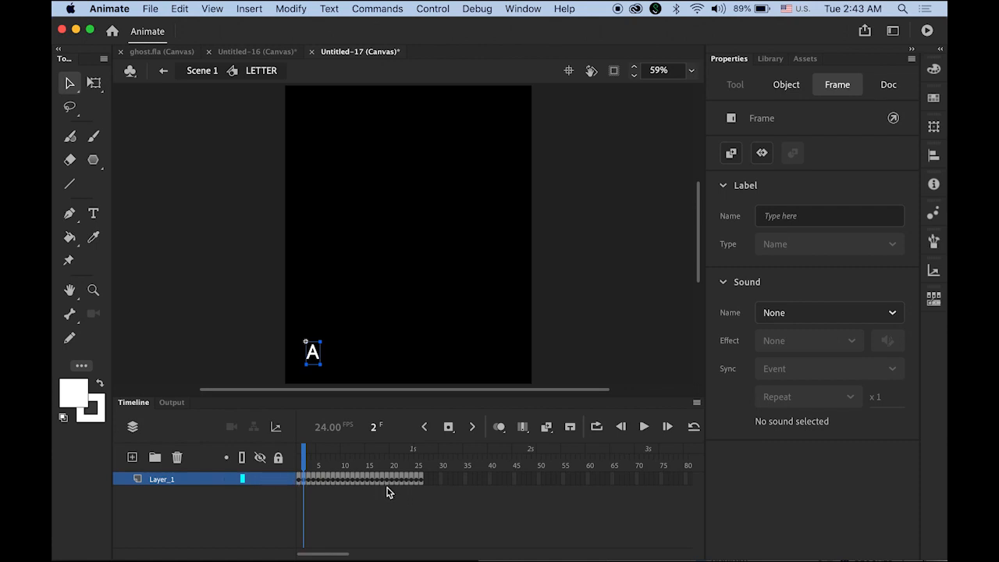
{"action": "left_click", "coordinate": [94, 211]}
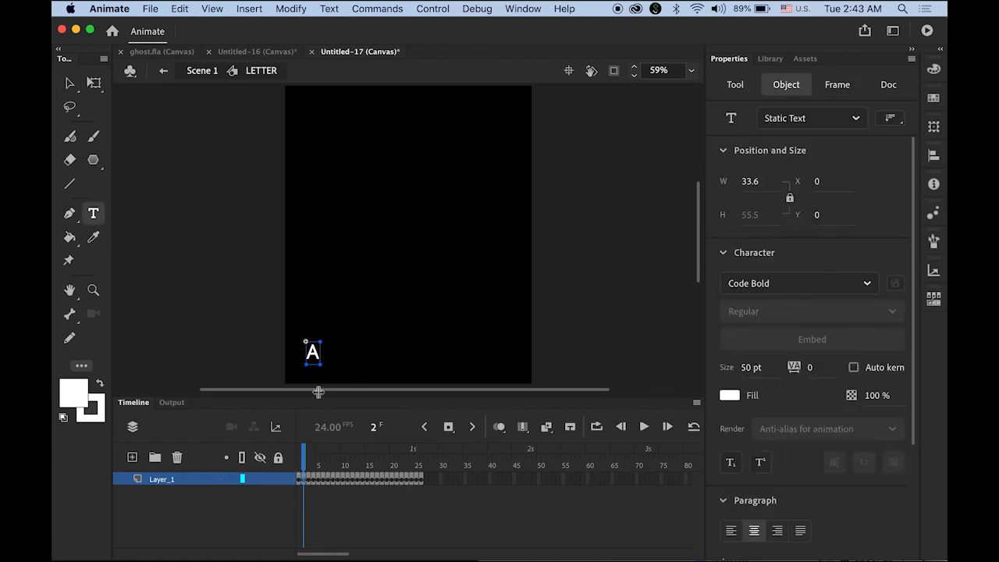
{"action": "double_click", "coordinate": [312, 353]}
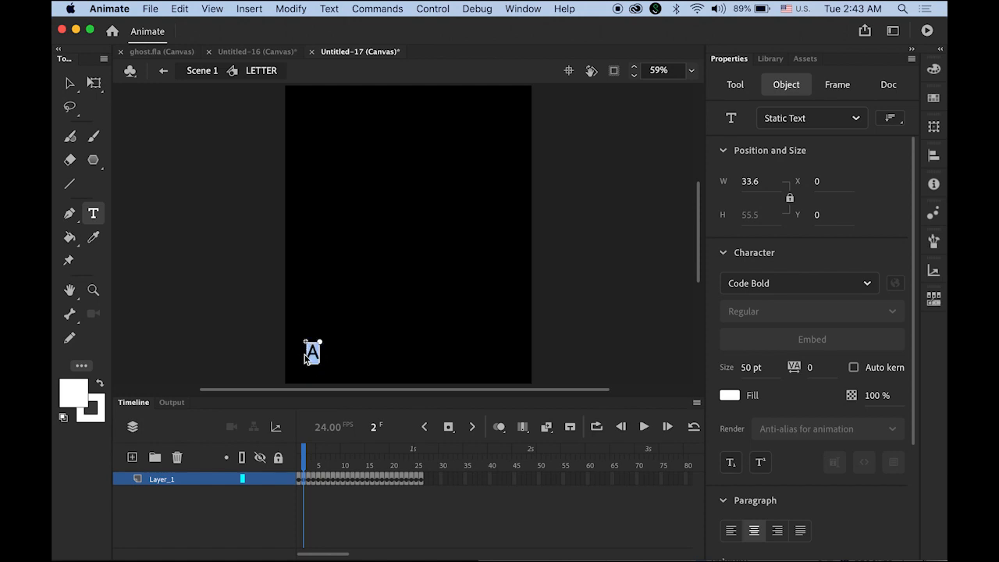
{"action": "type", "text": "B"}
{"action": "left_click", "coordinate": [308, 481]}
{"action": "double_click", "coordinate": [314, 354]}
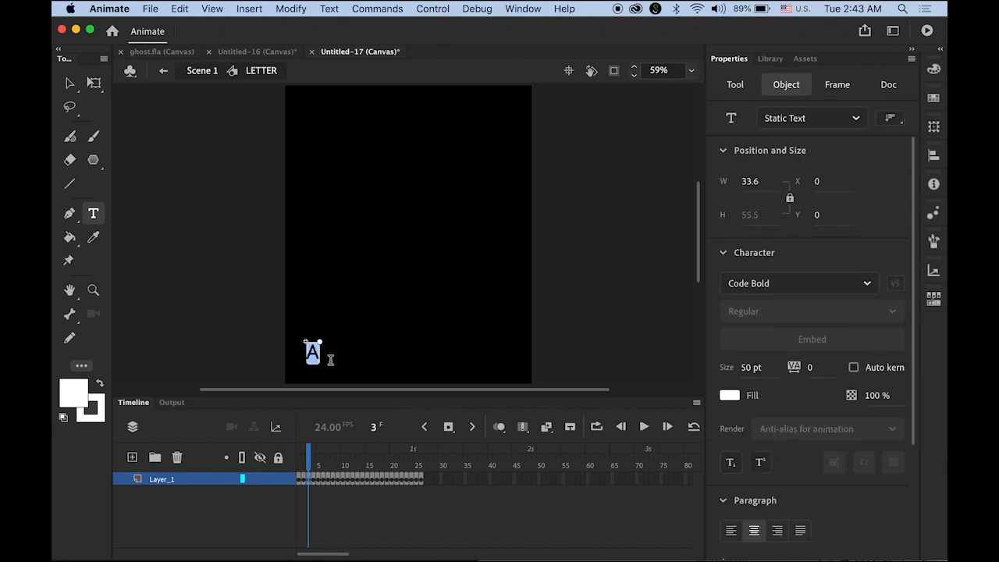
{"action": "type", "text": "C"}
{"action": "left_click", "coordinate": [312, 480]}
{"action": "type", "text": "D"}
Replace the letter A in keyframes 5 to 9 with the letters E through I, one per frame.
{"action": "left_click", "coordinate": [319, 480]}
{"action": "left_click", "coordinate": [323, 480]}
{"action": "left_click", "coordinate": [328, 480]}
{"action": "type", "text": "G"}
{"action": "left_click", "coordinate": [338, 480]}
{"action": "type", "text": "I"}
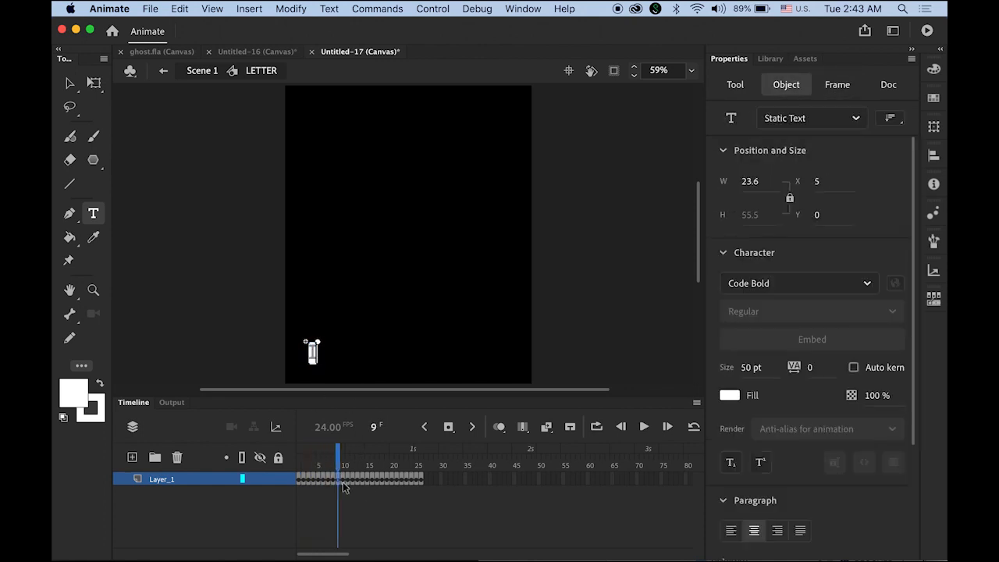
Replace the letter A in keyframes 10 to 15 with the letters J through O, one per frame.
{"action": "left_click", "coordinate": [343, 480]}
{"action": "left_click", "coordinate": [347, 480]}
{"action": "left_click", "coordinate": [353, 480]}
{"action": "left_click", "coordinate": [357, 480]}
{"action": "left_click", "coordinate": [362, 480]}
{"action": "type", "text": "N"}
{"action": "left_click", "coordinate": [366, 480]}
{"action": "type", "text": "O"}
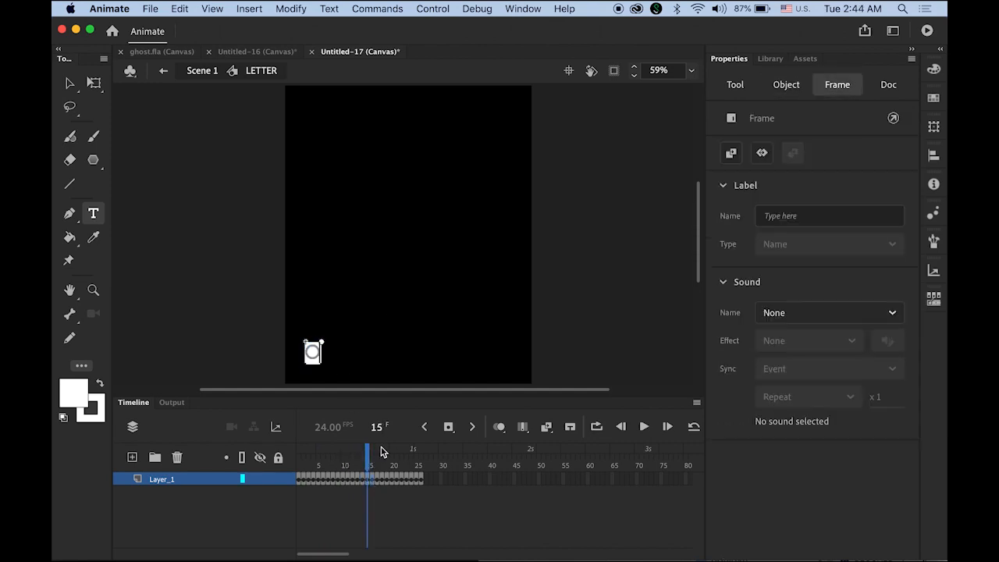
Replace the letter A in keyframes 16 to 22 with the letters P through V, one per frame.
{"action": "left_click", "coordinate": [377, 480]}
{"action": "left_click", "coordinate": [382, 479]}
{"action": "left_click", "coordinate": [387, 480]}
{"action": "type", "text": "S"}
{"action": "left_click", "coordinate": [396, 480]}
{"action": "type", "text": "U"}
Change keyframes 23 to 26 to W, X, Y and Z, and scrub the playhead back to frame 1.
{"action": "left_click", "coordinate": [406, 480]}
{"action": "double_click", "coordinate": [313, 353]}
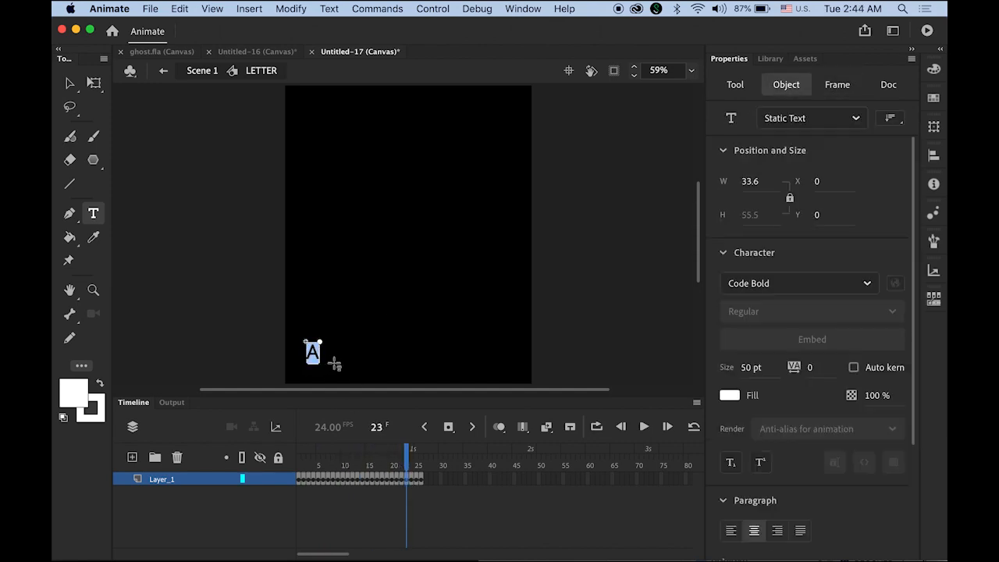
{"action": "type", "text": "W"}
{"action": "left_click", "coordinate": [411, 480]}
{"action": "type", "text": "X"}
{"action": "left_click", "coordinate": [416, 479]}
{"action": "type", "text": "Y"}
{"action": "left_click", "coordinate": [421, 480]}
{"action": "type", "text": "Z"}
{"action": "left_click", "coordinate": [70, 82]}
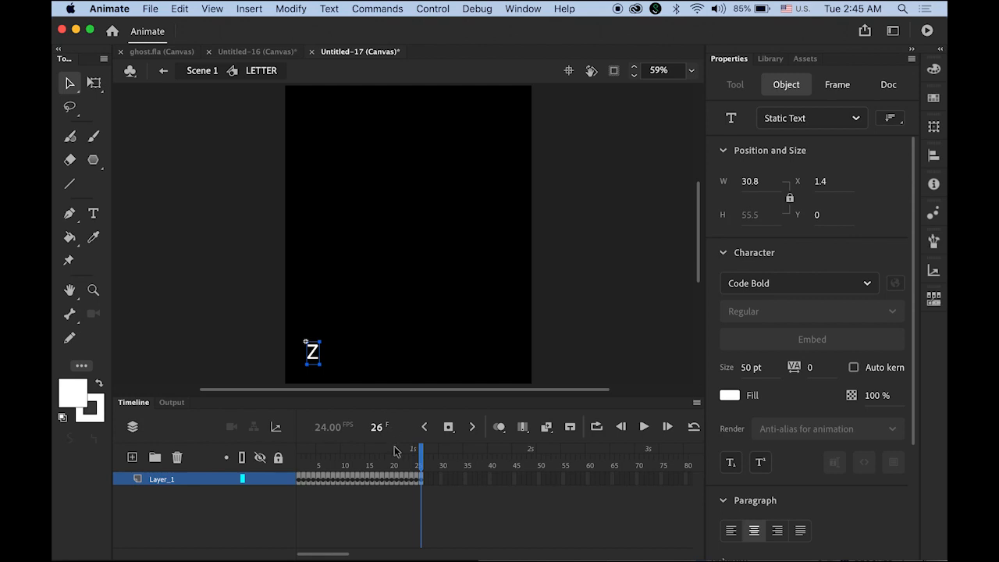
{"action": "key", "text": "Escape"}
{"action": "left_click_drag", "start_coordinate": [424, 462], "coordinate": [266, 459]}
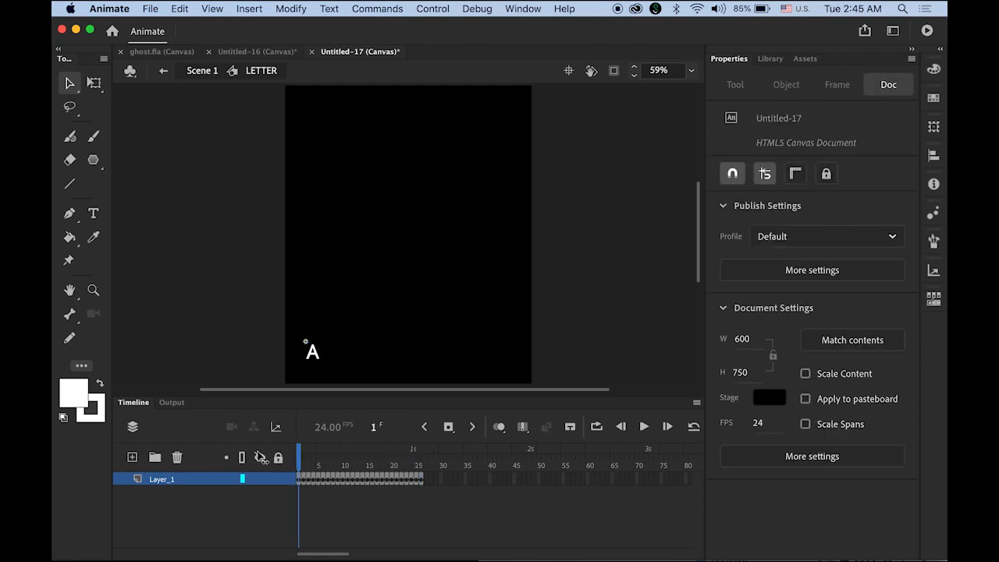
Play the LETTER symbol's 26-frame letter sequence to check it, and return to Scene 1.
{"action": "left_click", "coordinate": [644, 426]}
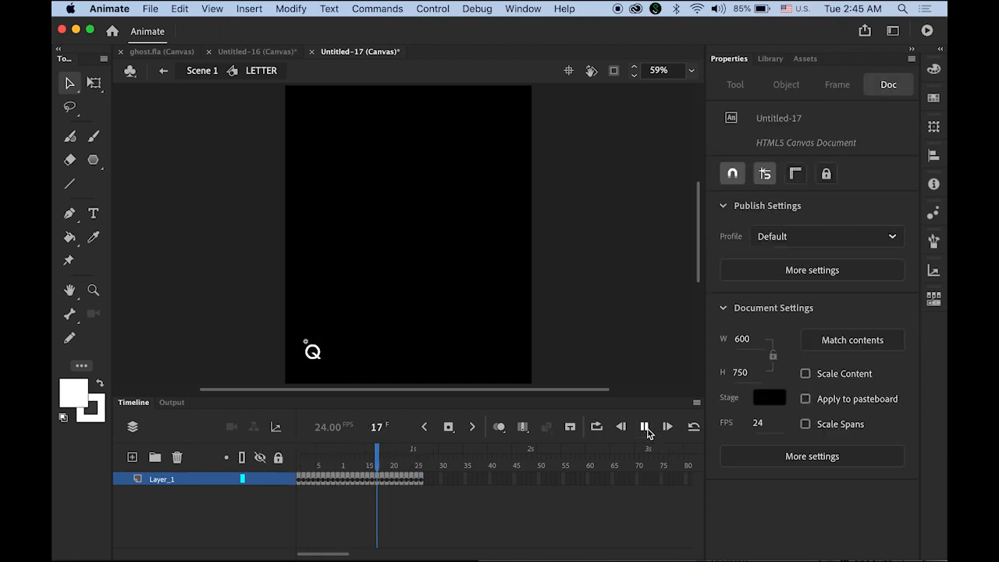
{"action": "left_click", "coordinate": [644, 427]}
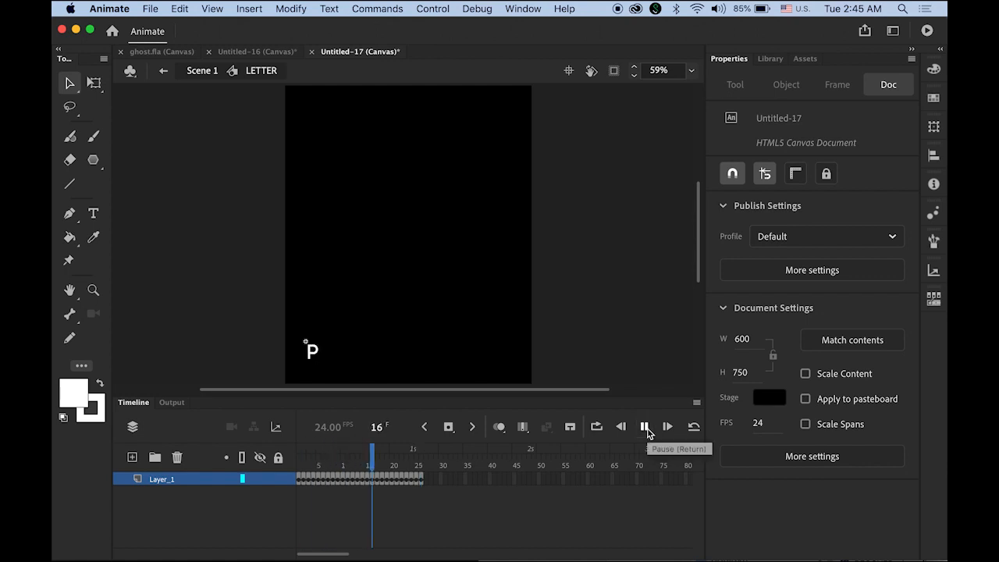
{"action": "left_click", "coordinate": [644, 427]}
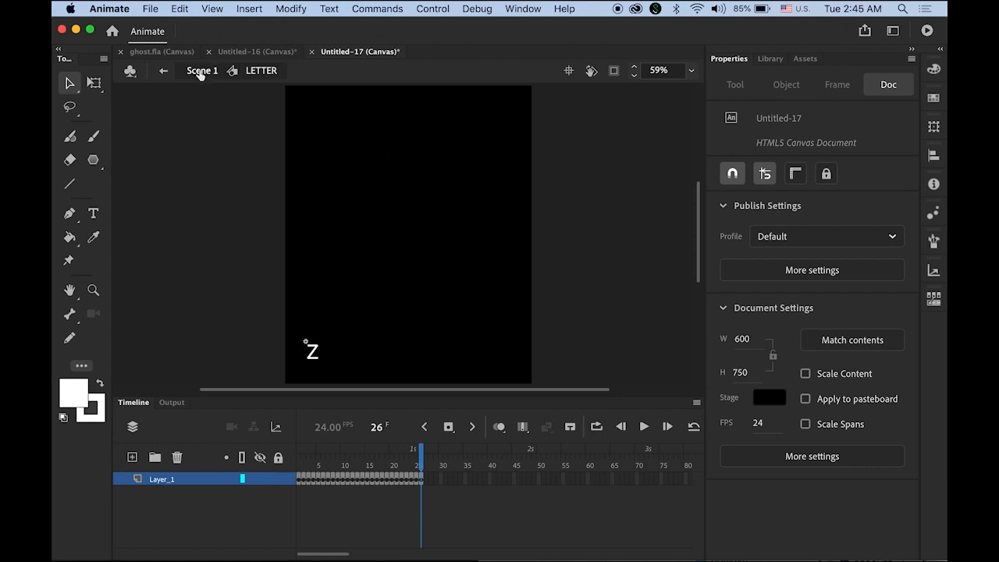
{"action": "left_click", "coordinate": [199, 71]}
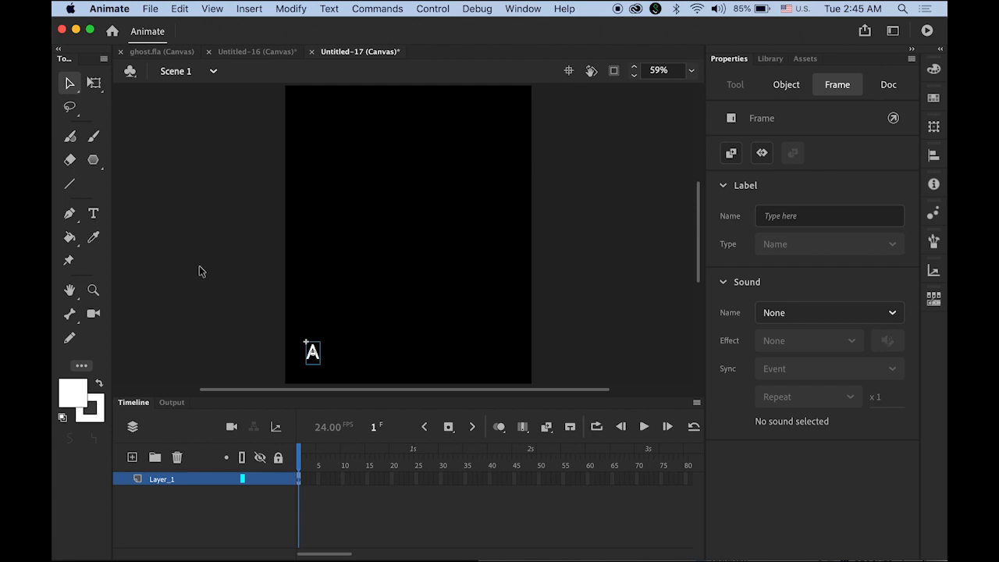
{"action": "left_click", "coordinate": [262, 311]}
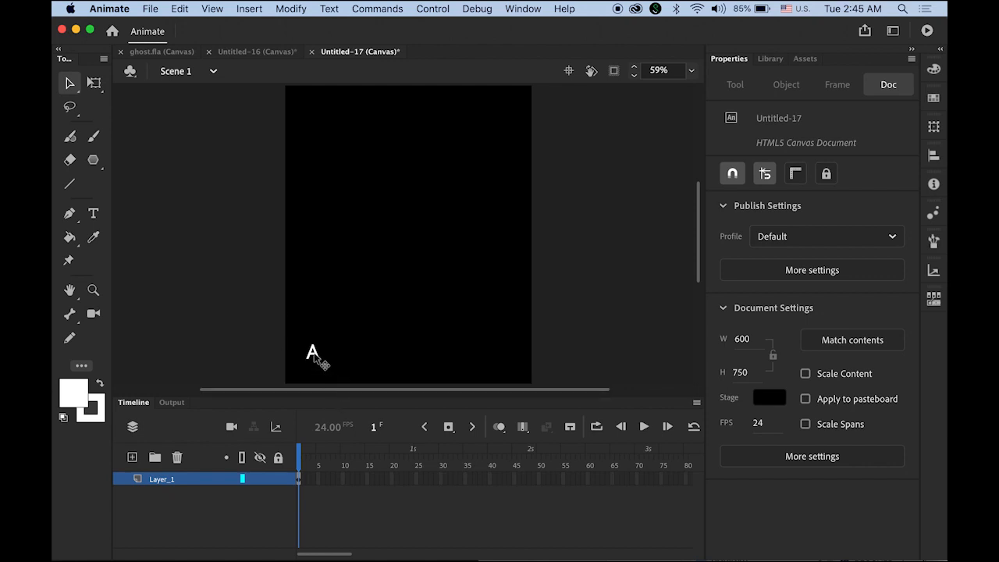
Duplicate the LETTER instance along its row to make five evenly spaced letters, about 40 px apart.
{"action": "left_click", "coordinate": [317, 357]}
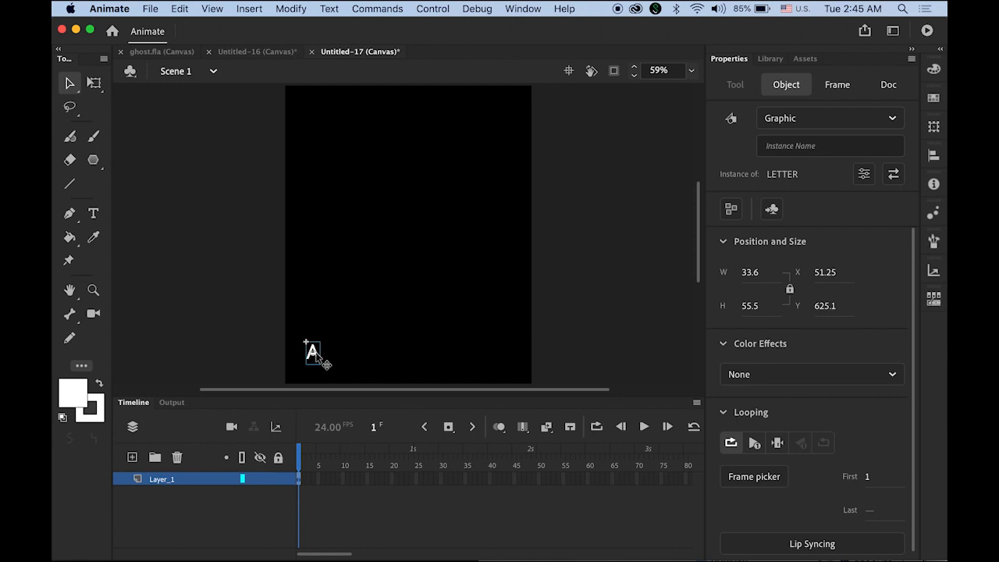
{"action": "left_click_drag", "start_coordinate": [315, 354], "coordinate": [333, 359]}
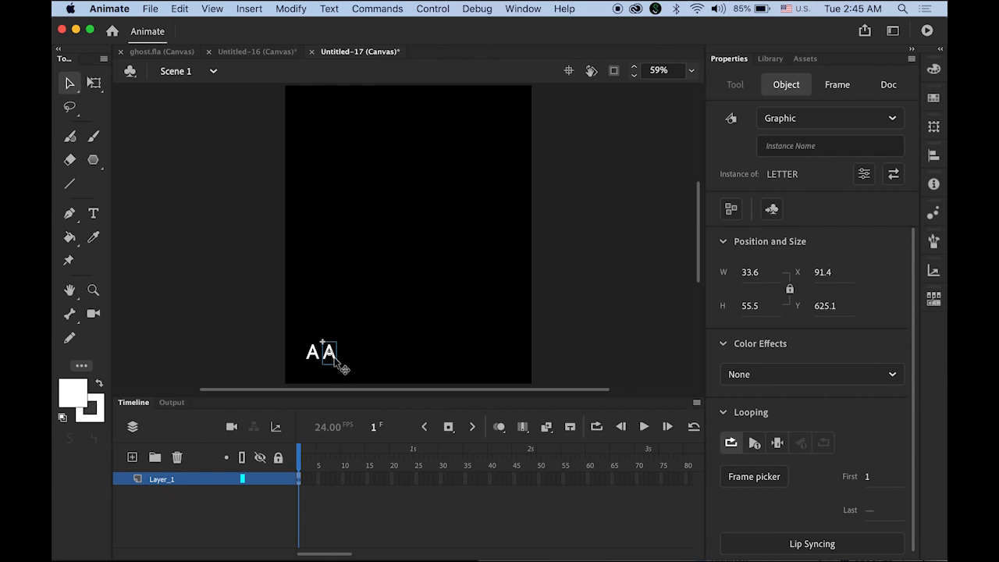
{"action": "left_click_drag", "start_coordinate": [329, 354], "coordinate": [381, 355]}
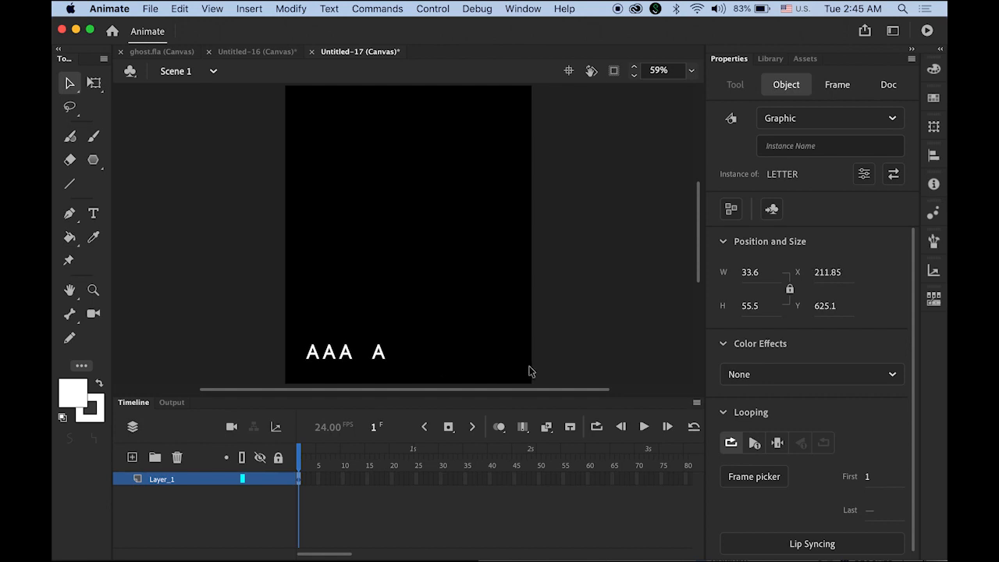
{"action": "left_click", "coordinate": [569, 364]}
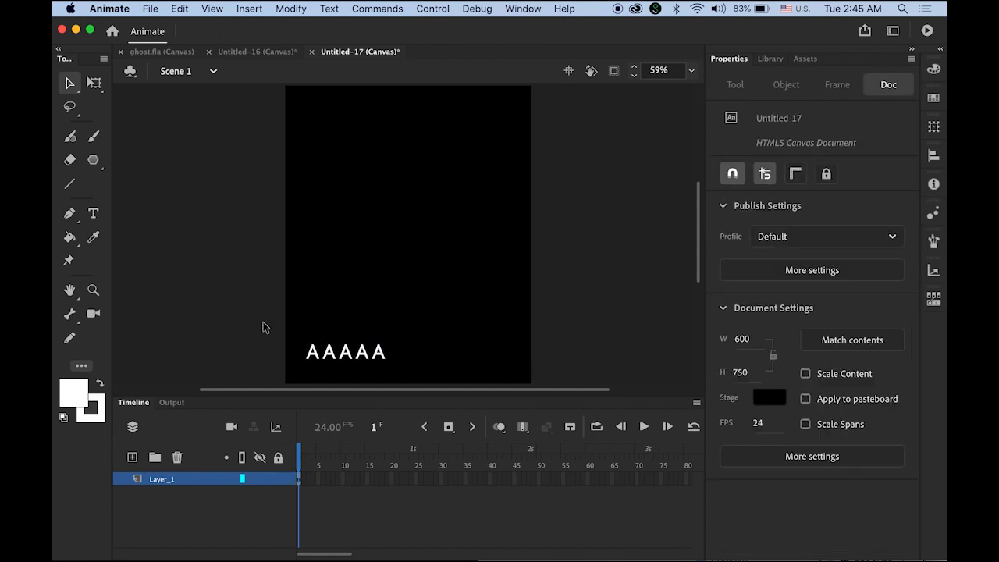
Duplicate the group of five letters along the same row, placing the copy at about X 347.
{"action": "left_click_drag", "start_coordinate": [263, 322], "coordinate": [385, 374]}
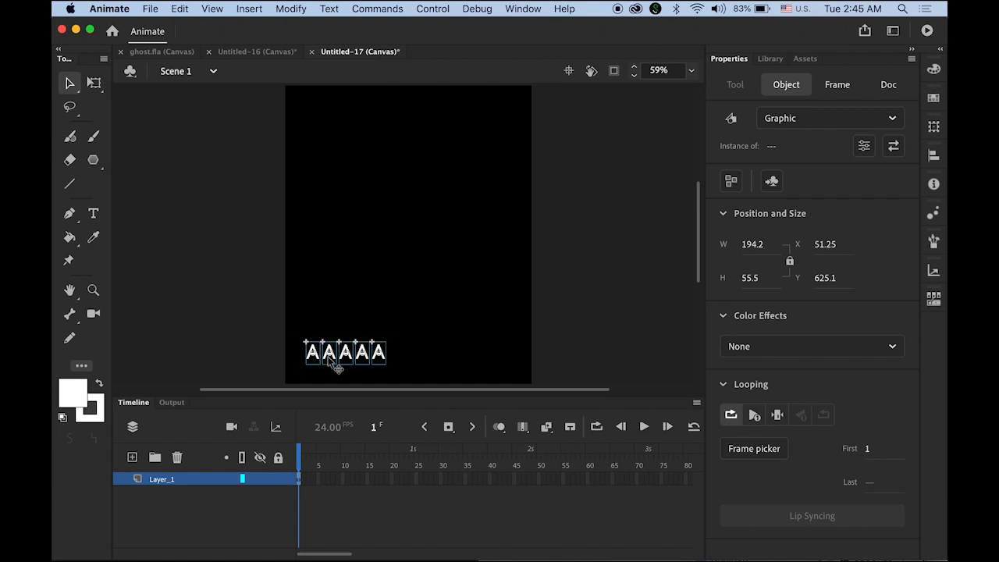
{"action": "left_click_drag", "start_coordinate": [321, 363], "coordinate": [434, 365]}
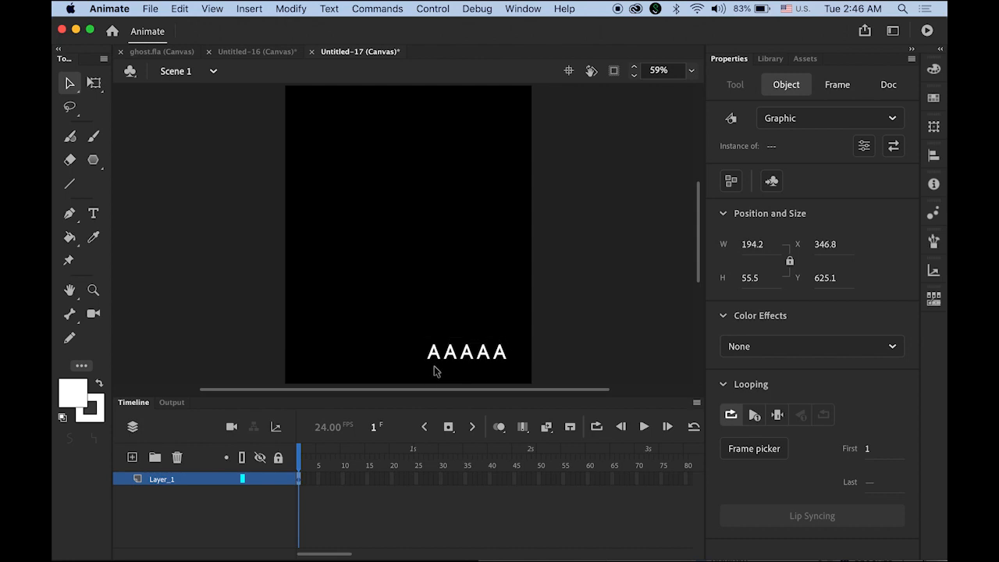
{"action": "left_click", "coordinate": [597, 358]}
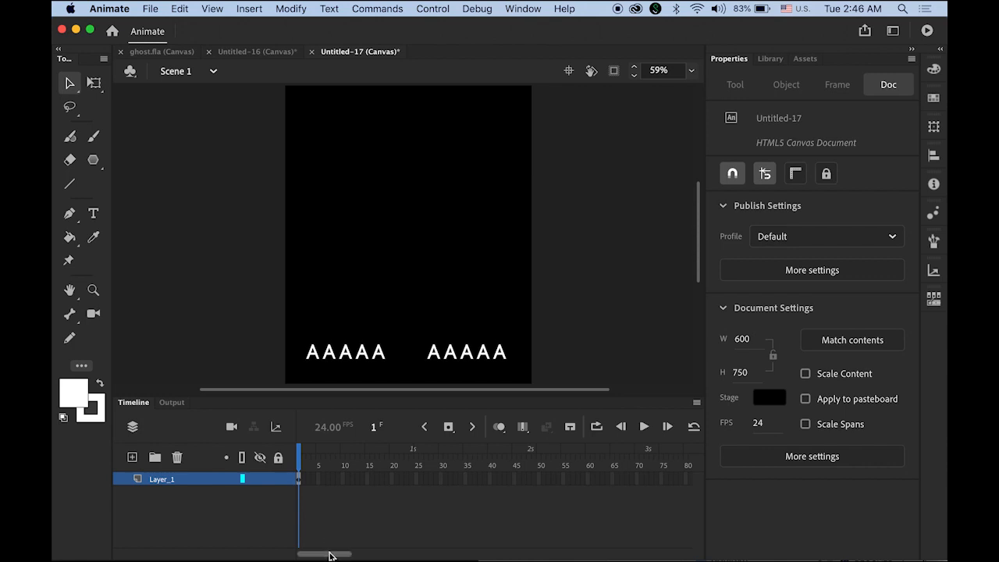
Extend Layer_1 to frame 120 by inserting a frame, and play the main timeline.
{"action": "left_click_drag", "start_coordinate": [329, 556], "coordinate": [367, 558]}
{"action": "left_click", "coordinate": [617, 477]}
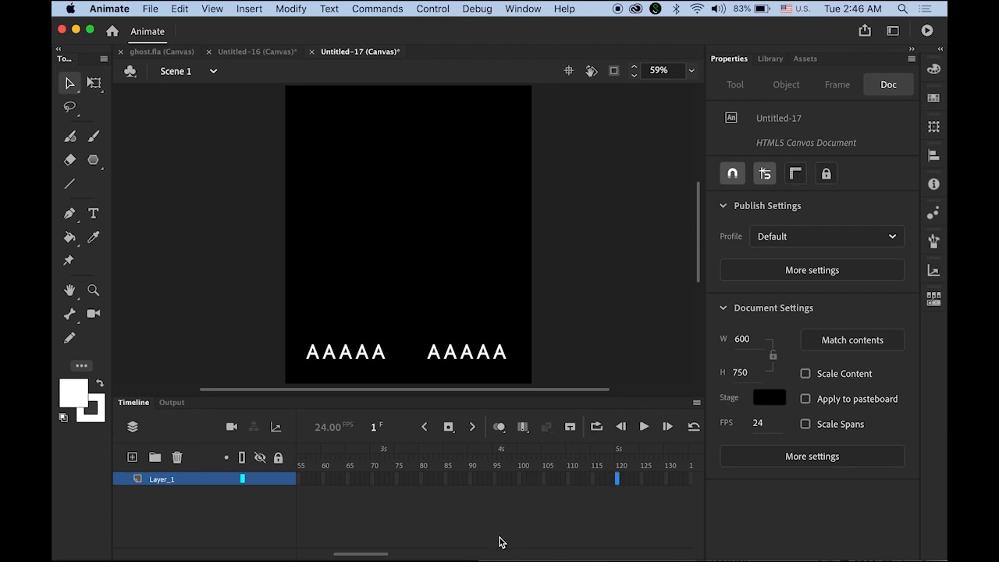
{"action": "right_click", "coordinate": [616, 480]}
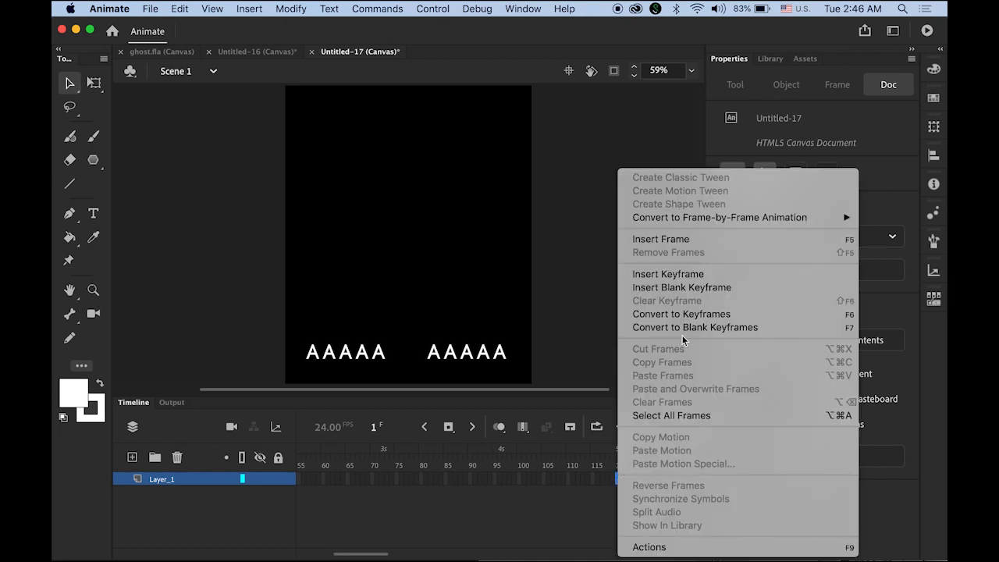
{"action": "left_click", "coordinate": [712, 241]}
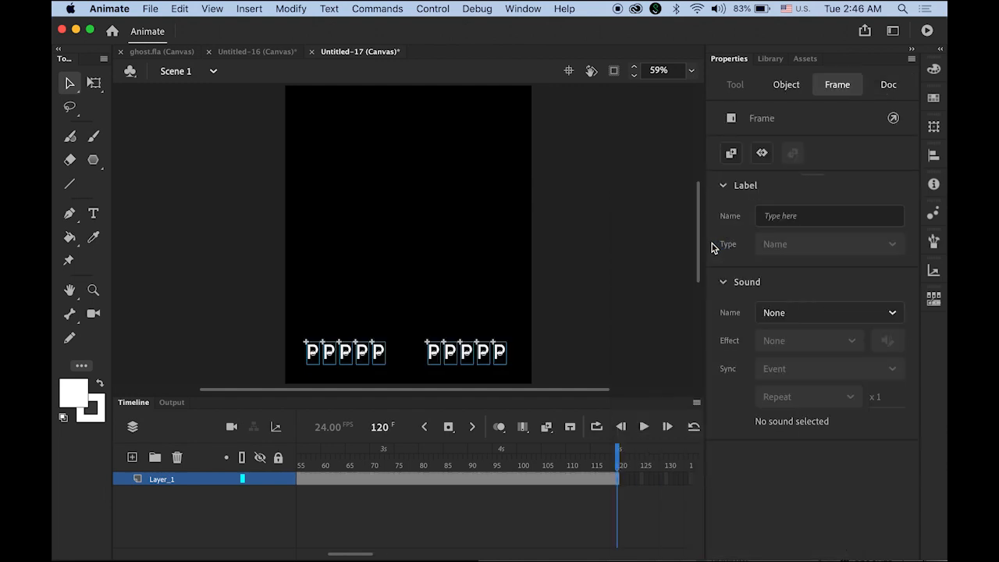
{"action": "left_click", "coordinate": [603, 354]}
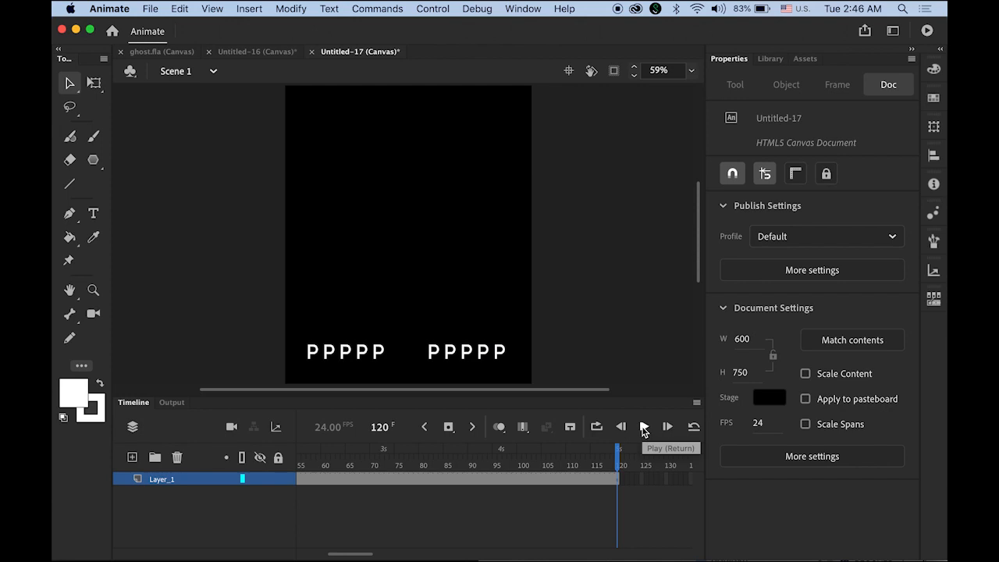
{"action": "left_click", "coordinate": [644, 427]}
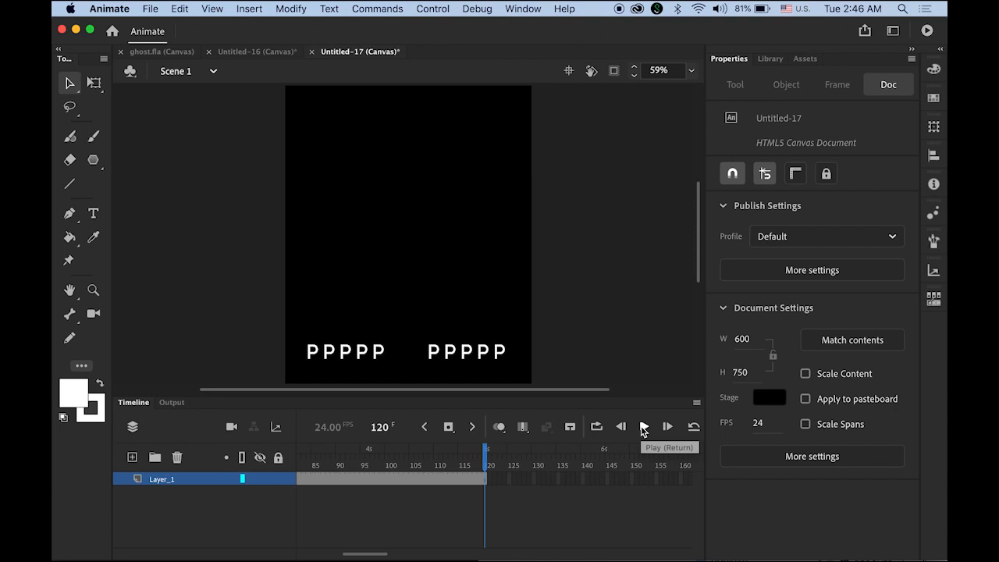
Select all ten letter instances and distribute them to separate layers.
{"action": "left_click_drag", "start_coordinate": [246, 305], "coordinate": [549, 387]}
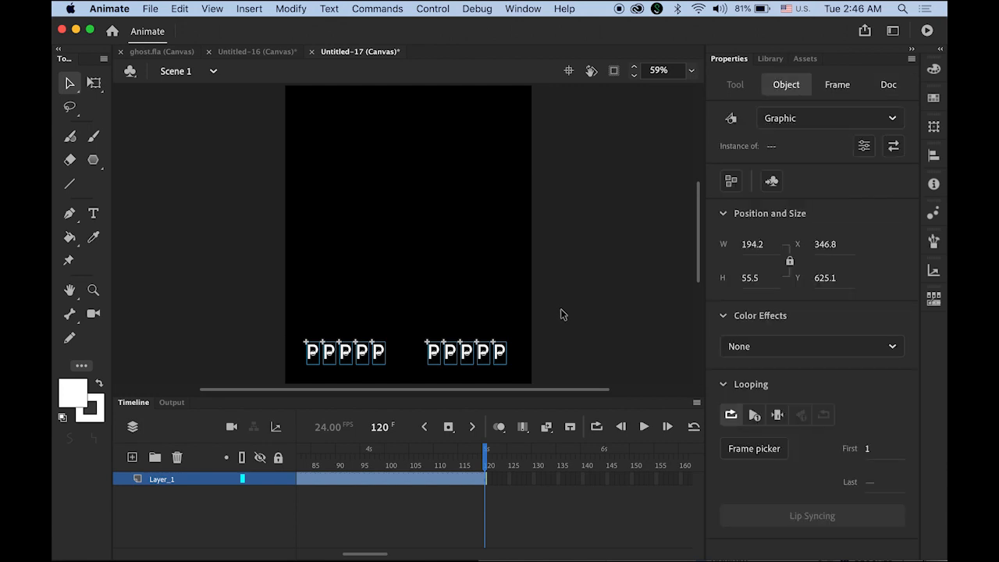
{"action": "left_click", "coordinate": [398, 351]}
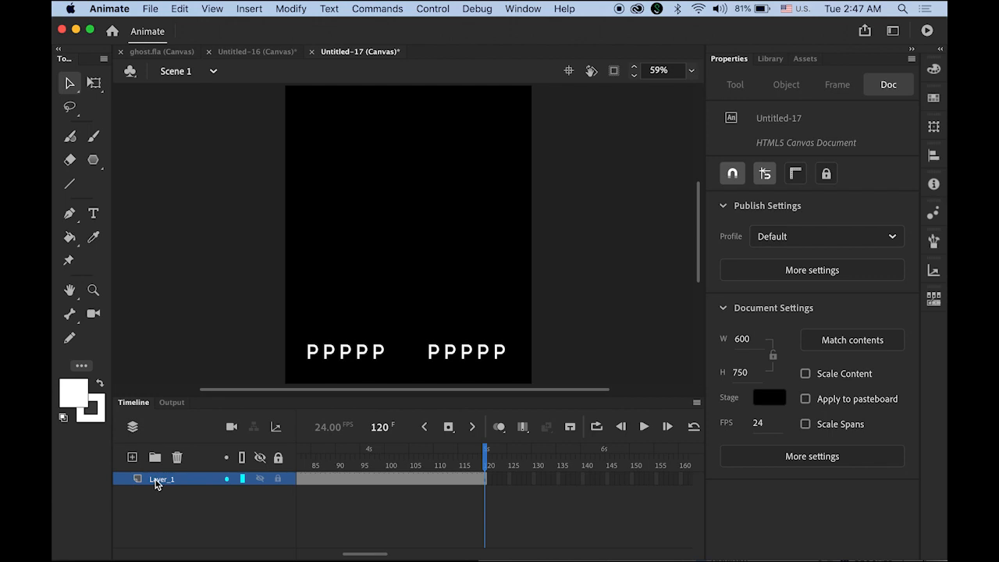
{"action": "left_click", "coordinate": [155, 481]}
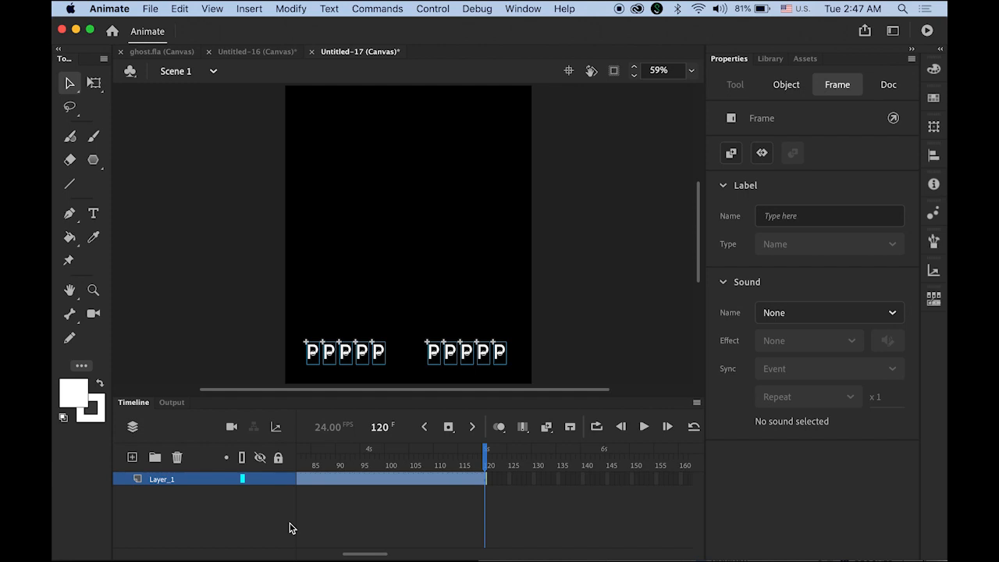
{"action": "left_click", "coordinate": [294, 8]}
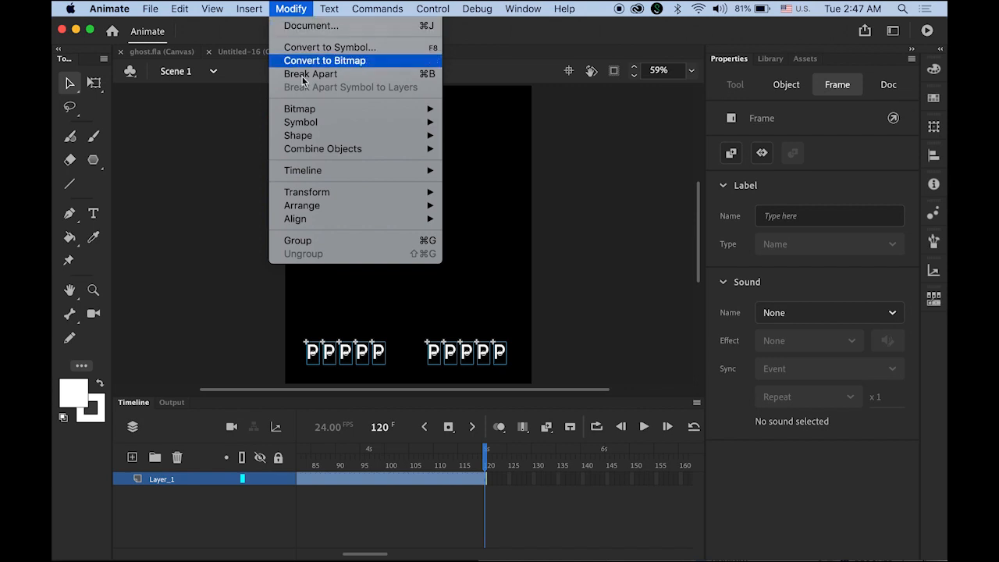
{"action": "mouse_move", "coordinate": [309, 171]}
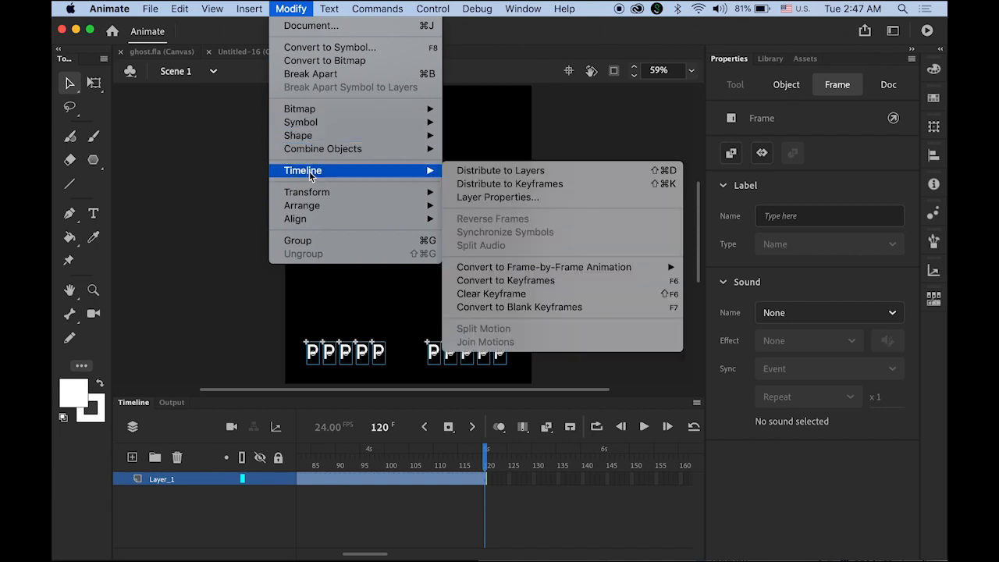
{"action": "left_click", "coordinate": [506, 171]}
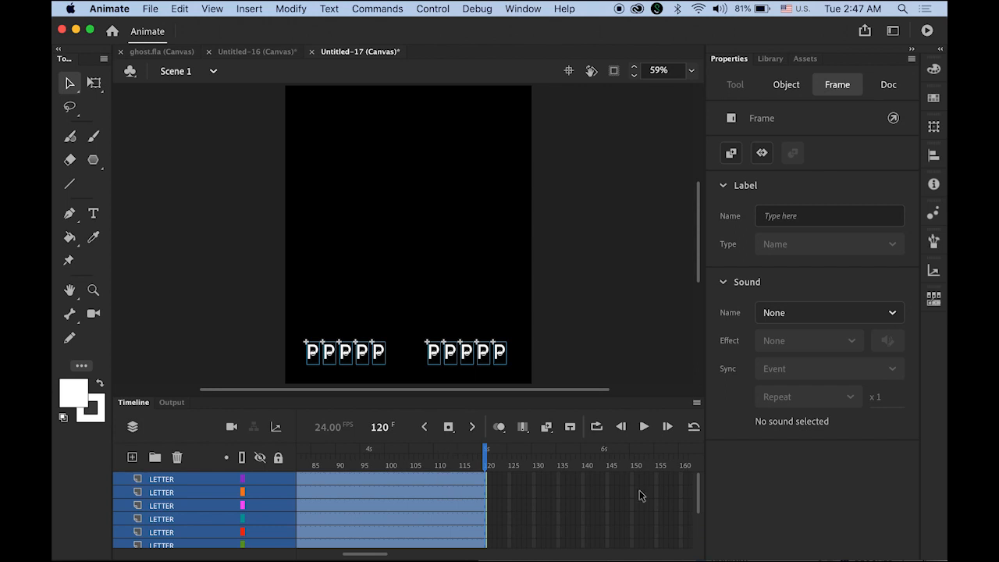
Insert a keyframe at frame 50 on the bottommost LETTER layer, which holds the first letter.
{"action": "left_click_drag", "start_coordinate": [697, 508], "coordinate": [698, 535]}
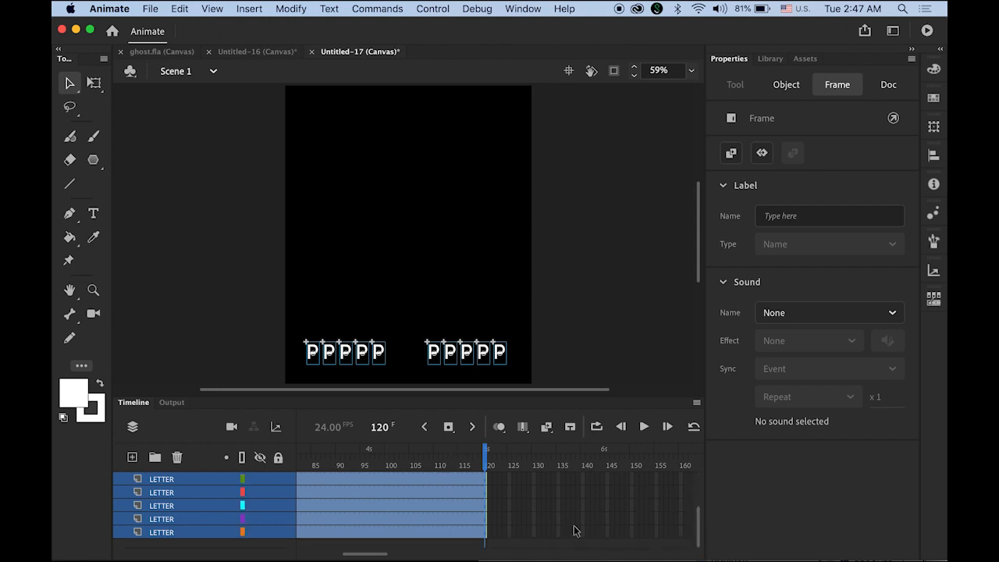
{"action": "left_click_drag", "start_coordinate": [360, 555], "coordinate": [292, 550]}
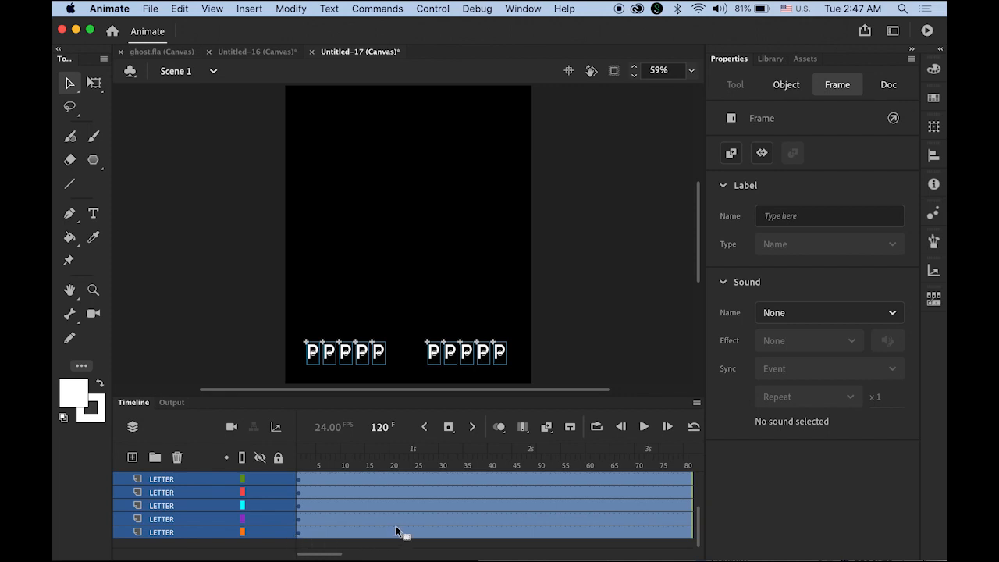
{"action": "left_click", "coordinate": [534, 535]}
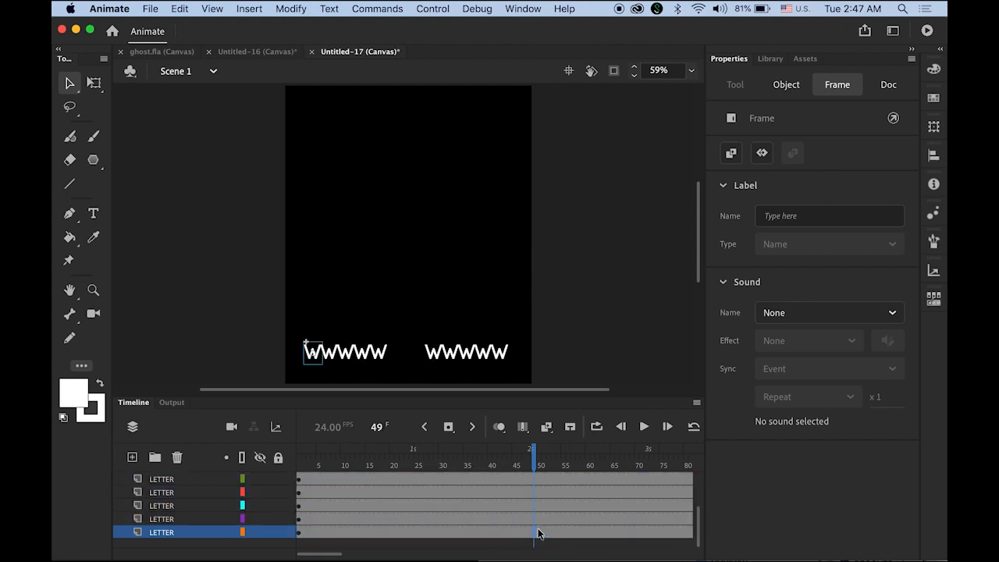
{"action": "left_click", "coordinate": [541, 534]}
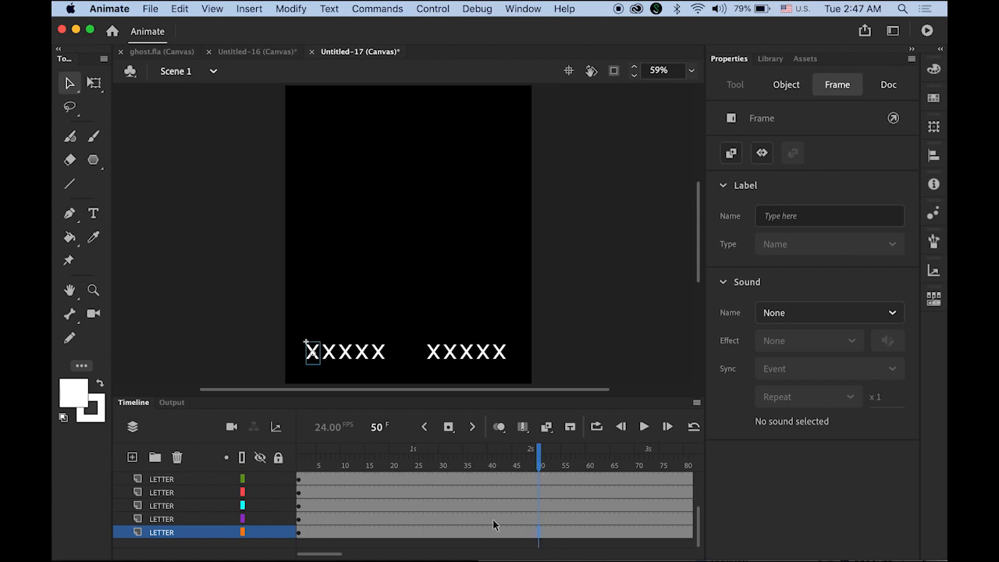
{"action": "left_click", "coordinate": [449, 427]}
Insert keyframes at frames 55, 60, 65 and 70 on the next four LETTER layers up, one per layer.
{"action": "left_click", "coordinate": [564, 524]}
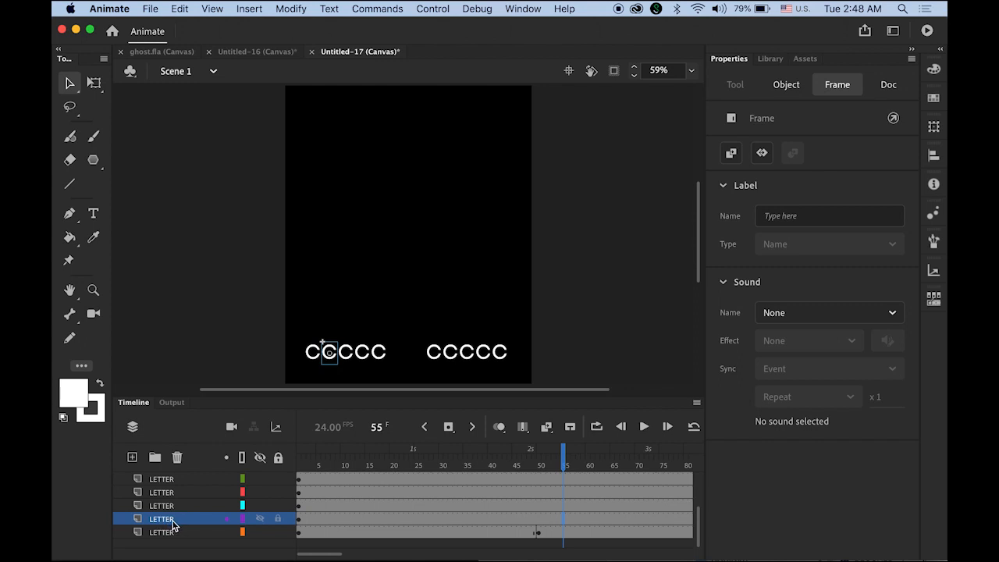
{"action": "left_click", "coordinate": [448, 427]}
{"action": "left_click", "coordinate": [588, 505]}
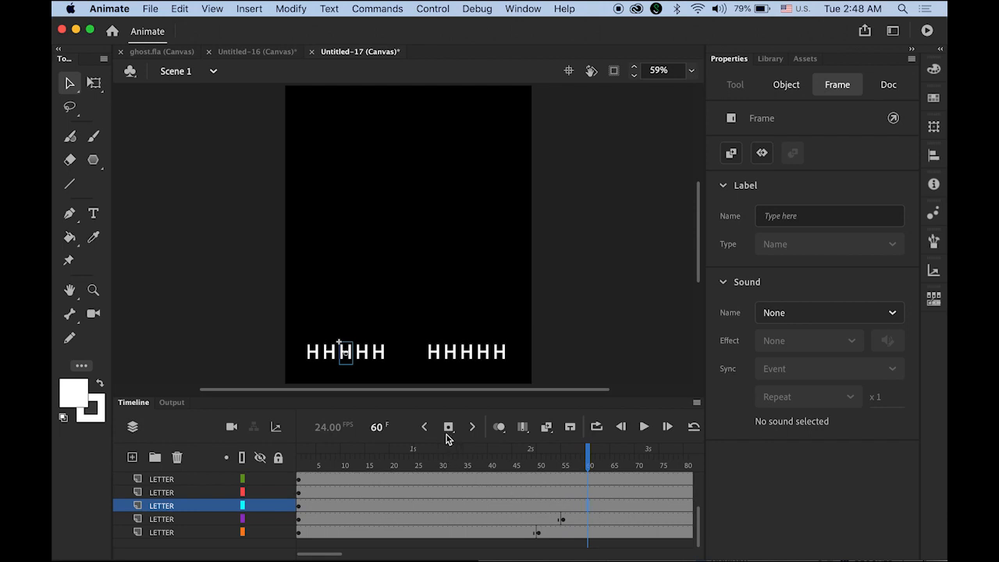
{"action": "left_click", "coordinate": [448, 427]}
{"action": "left_click", "coordinate": [614, 492]}
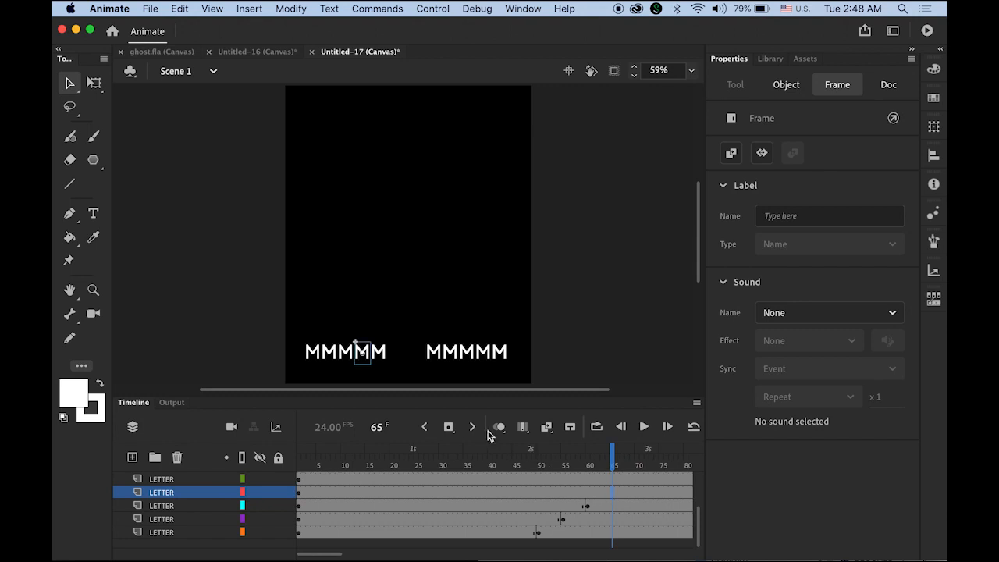
{"action": "left_click", "coordinate": [448, 427]}
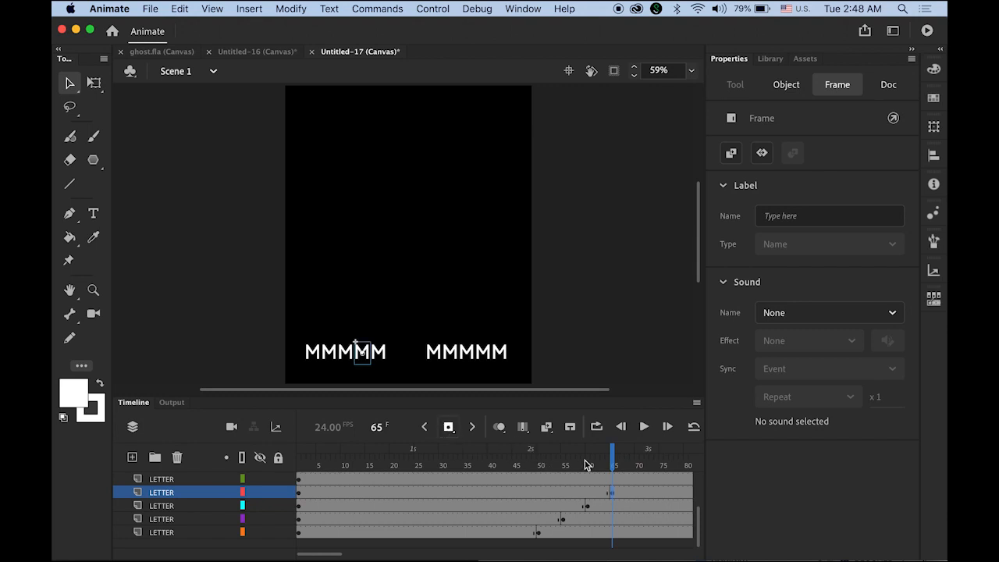
{"action": "left_click", "coordinate": [639, 479]}
{"action": "left_click", "coordinate": [449, 428]}
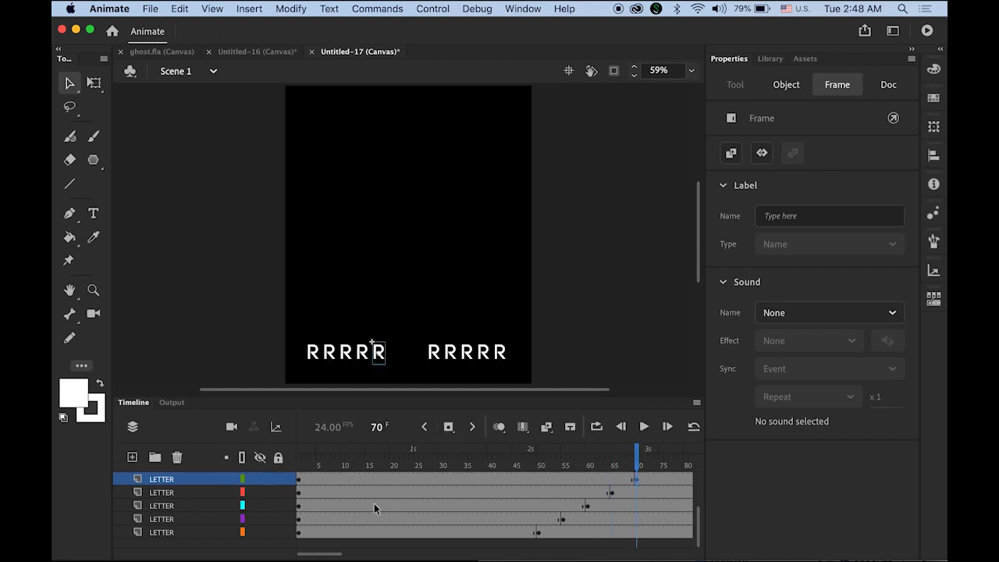
Insert keyframes at frames 75, 80 and 85 on the next three LETTER layers up, one per layer.
{"action": "scroll", "coordinate": [499, 507], "scroll_direction": "right", "scroll_amount": 10}
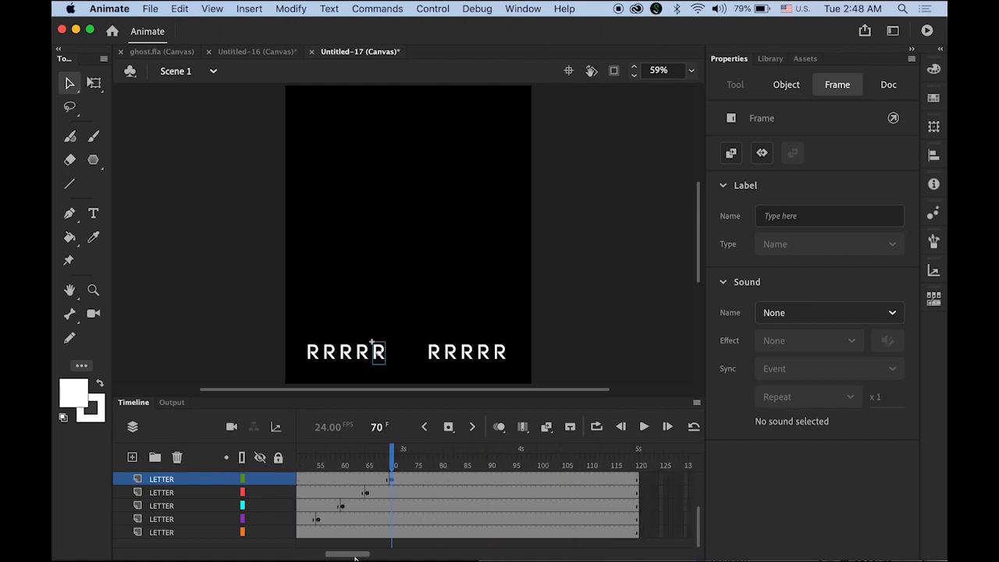
{"action": "scroll", "coordinate": [701, 524], "scroll_direction": "up", "scroll_amount": 3}
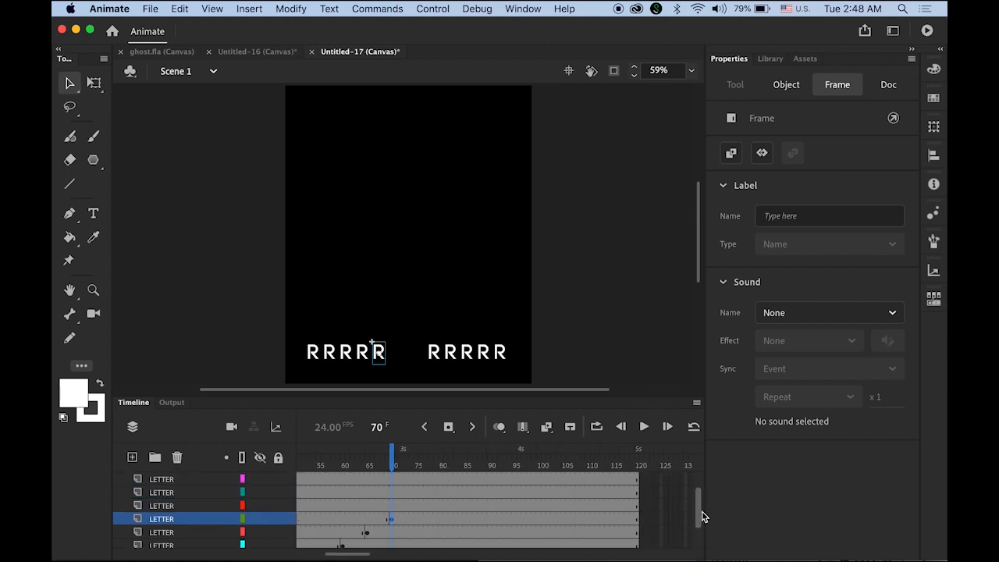
{"action": "left_click", "coordinate": [419, 506]}
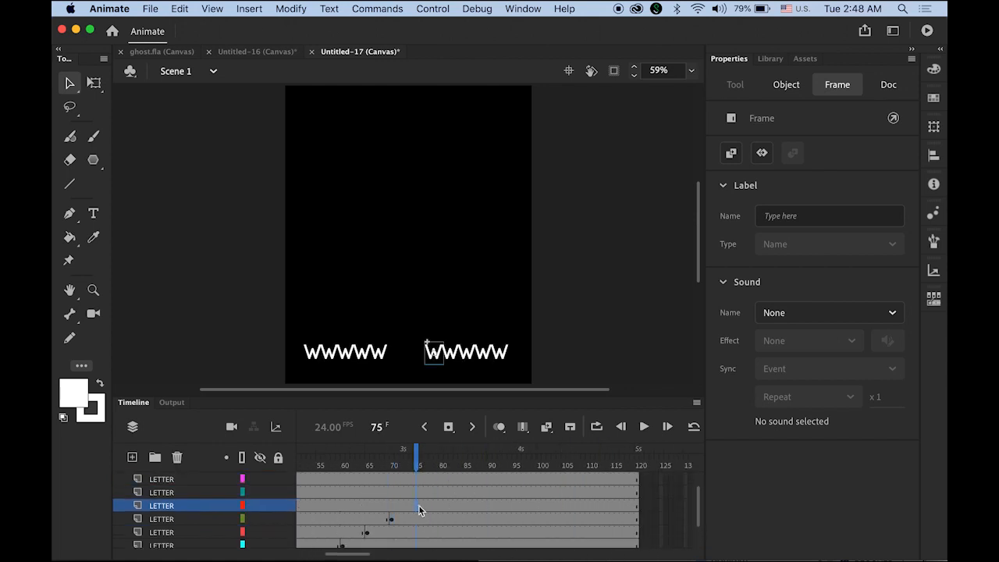
{"action": "left_click", "coordinate": [450, 429]}
{"action": "left_click", "coordinate": [443, 489]}
{"action": "left_click", "coordinate": [450, 428]}
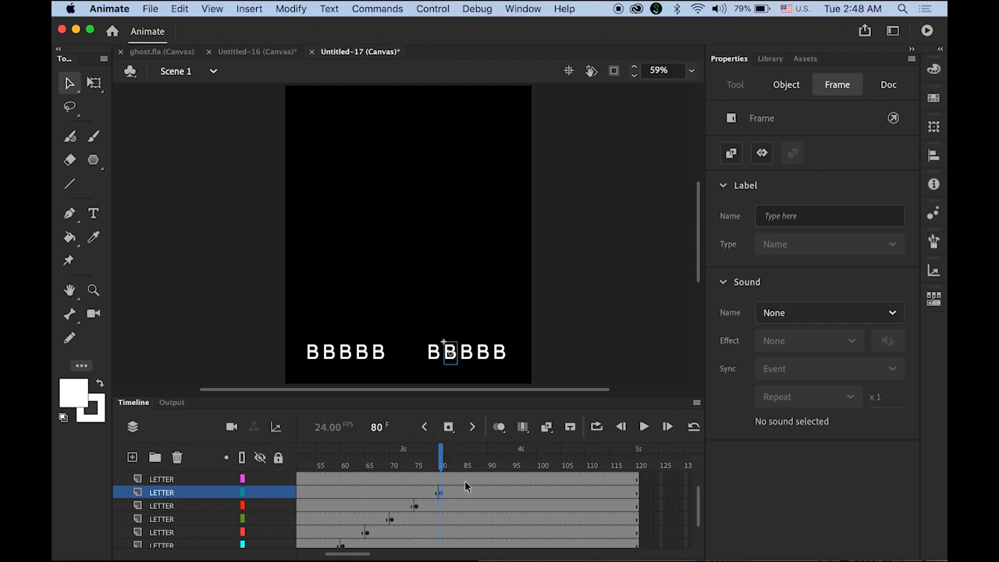
{"action": "left_click", "coordinate": [468, 479]}
{"action": "left_click", "coordinate": [448, 427]}
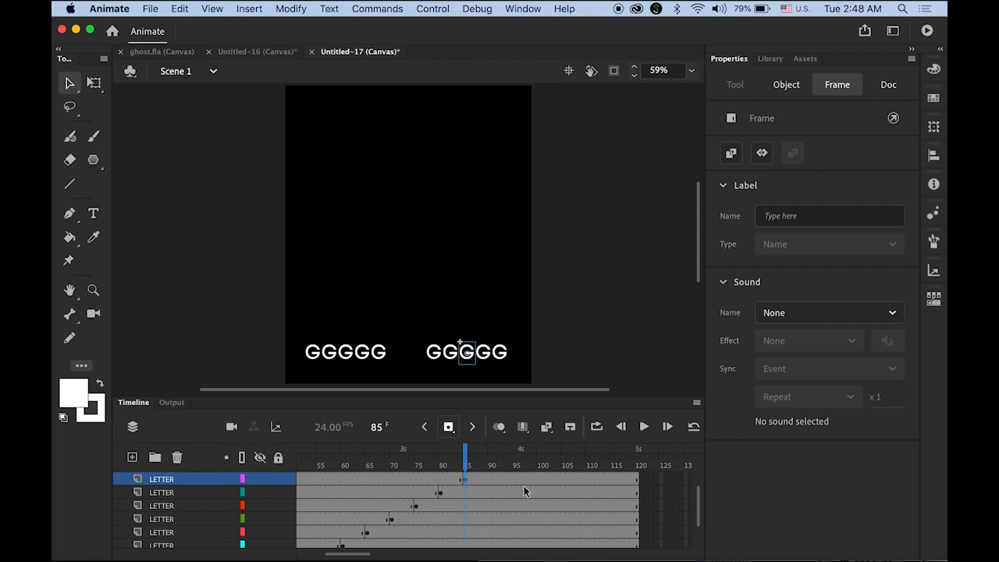
Insert keyframes at frames 90 and 95 on the two uppermost LETTER layers, one per layer.
{"action": "left_click_drag", "start_coordinate": [700, 511], "coordinate": [699, 484]}
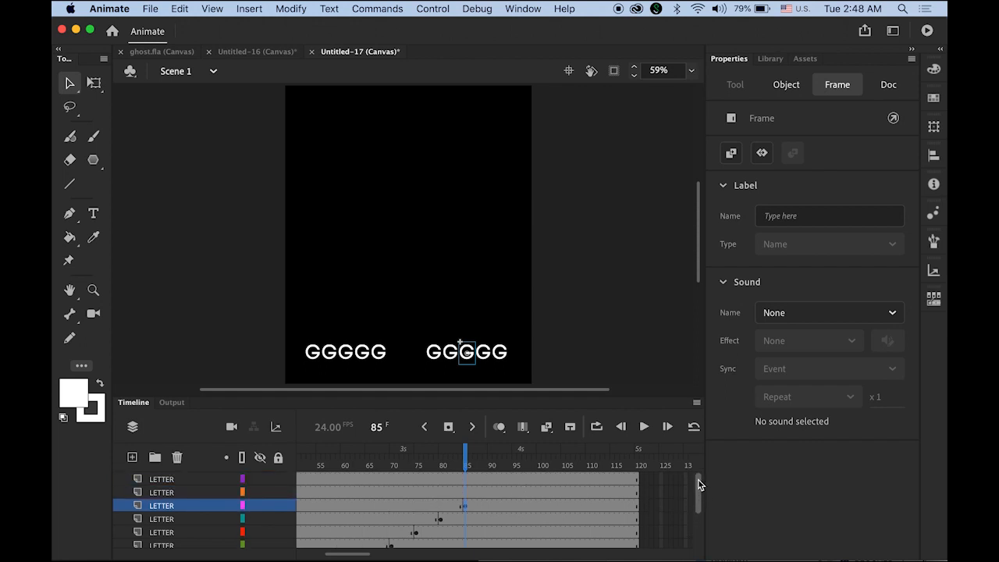
{"action": "left_click", "coordinate": [490, 493]}
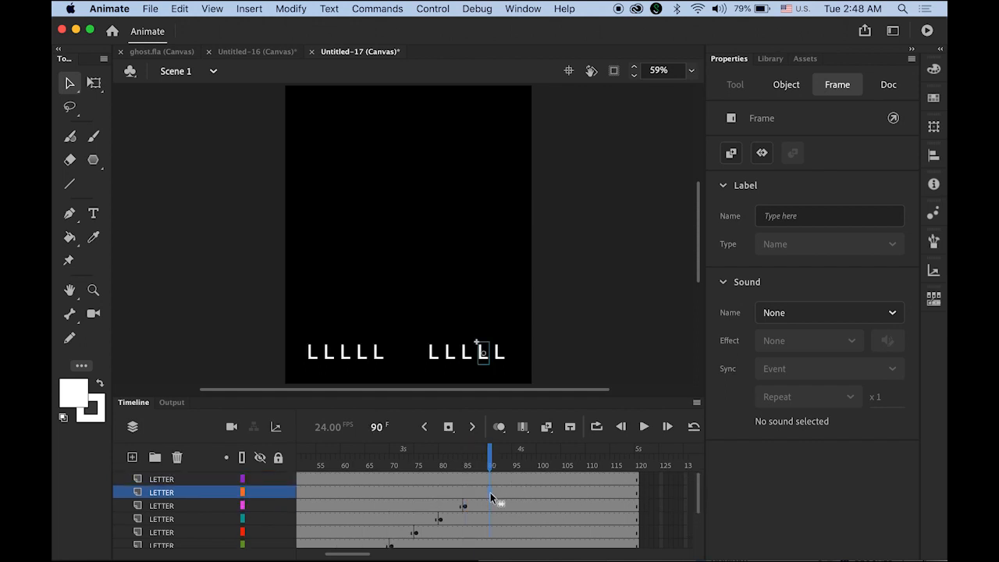
{"action": "left_click", "coordinate": [450, 428]}
{"action": "left_click", "coordinate": [515, 478]}
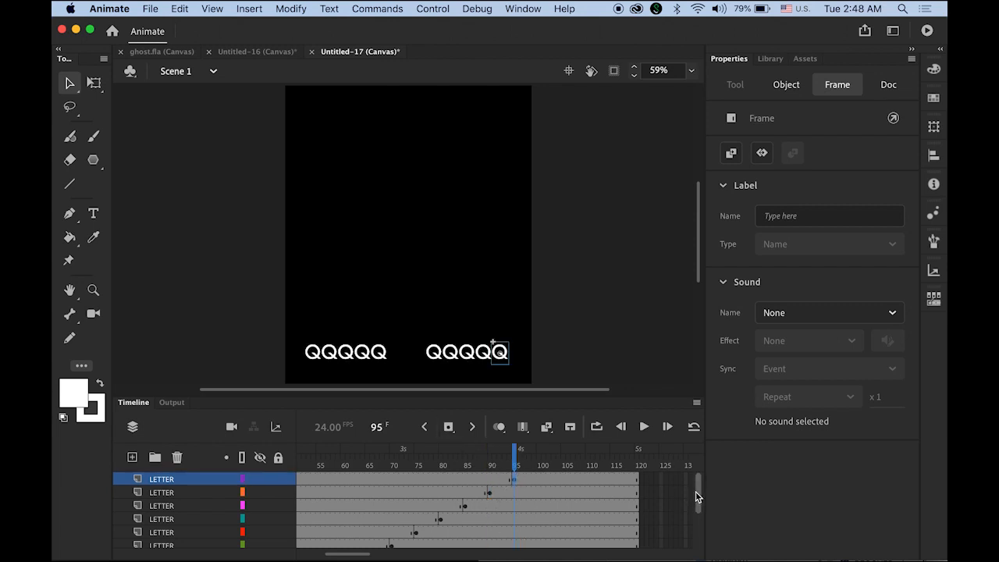
At the frame 50 keyframe, lock the first letter on G by setting its first frame to 7 and looping to single frame.
{"action": "left_click_drag", "start_coordinate": [698, 493], "coordinate": [697, 527]}
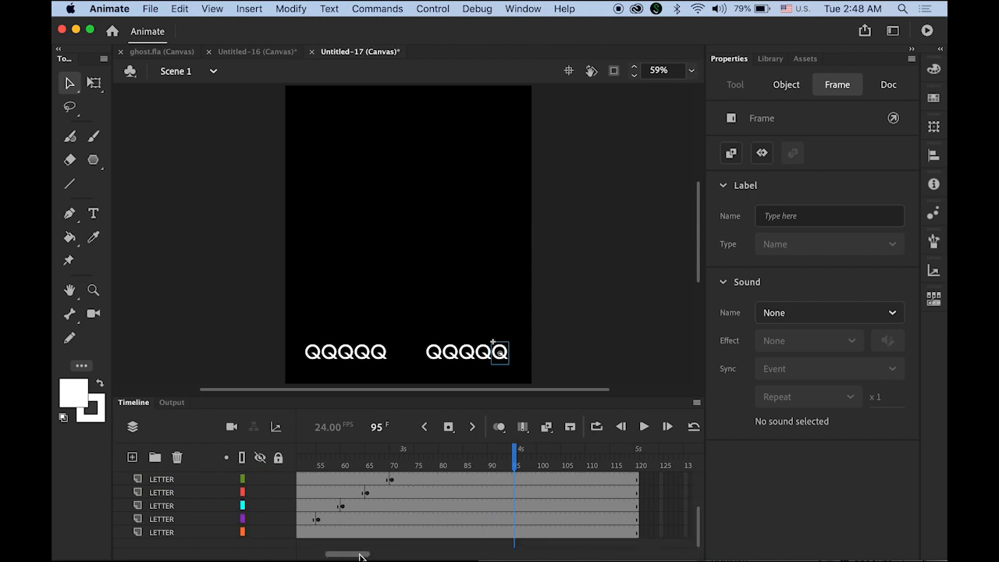
{"action": "left_click_drag", "start_coordinate": [361, 553], "coordinate": [292, 554]}
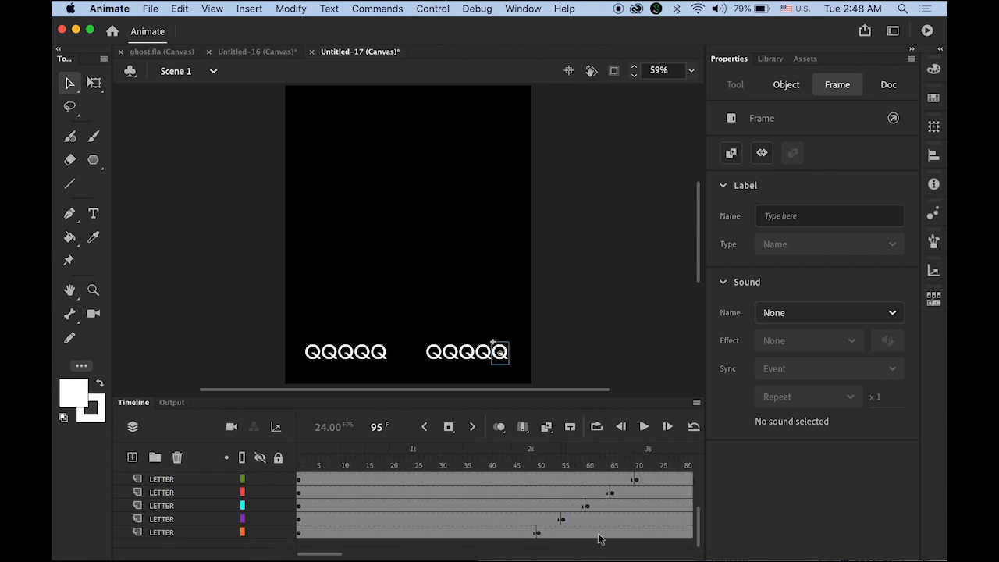
{"action": "left_click", "coordinate": [537, 533]}
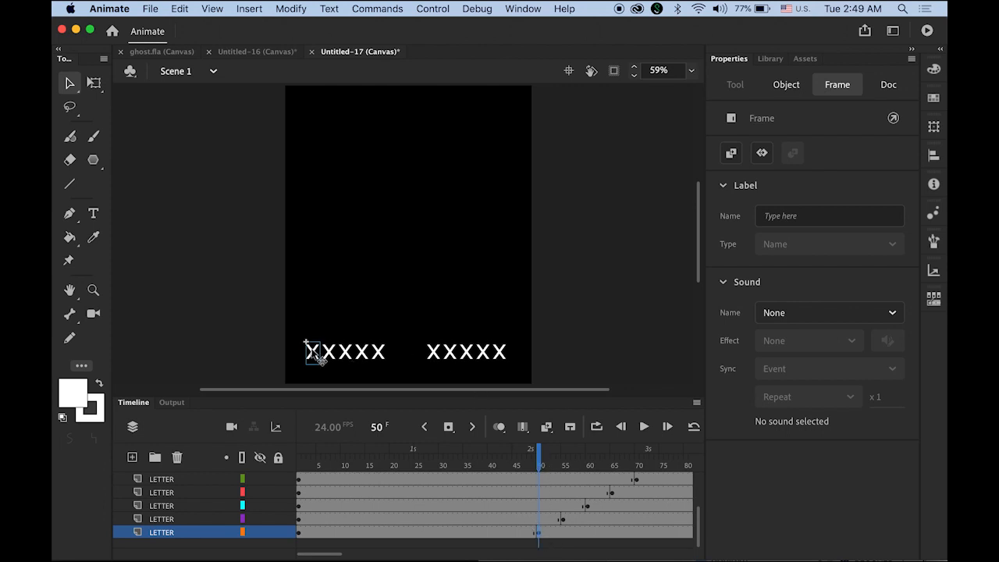
{"action": "left_click", "coordinate": [318, 357]}
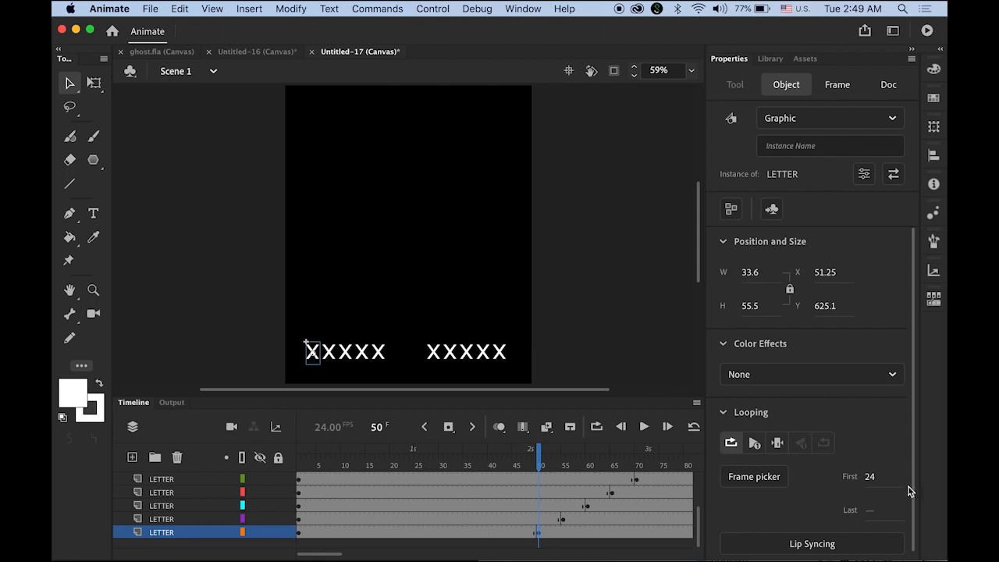
{"action": "left_click", "coordinate": [871, 477]}
{"action": "type", "text": "7"}
{"action": "left_click", "coordinate": [536, 535]}
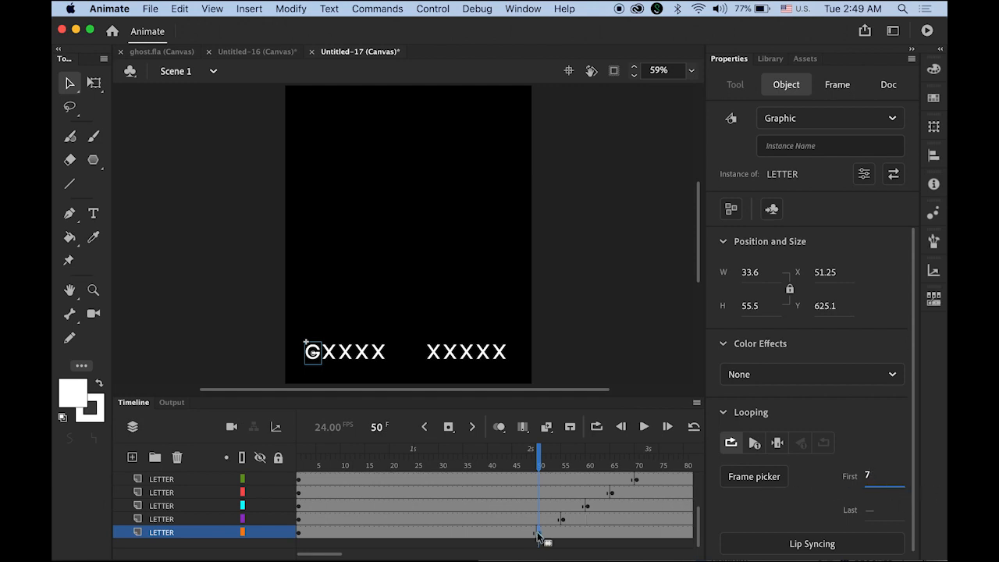
{"action": "left_click", "coordinate": [778, 448]}
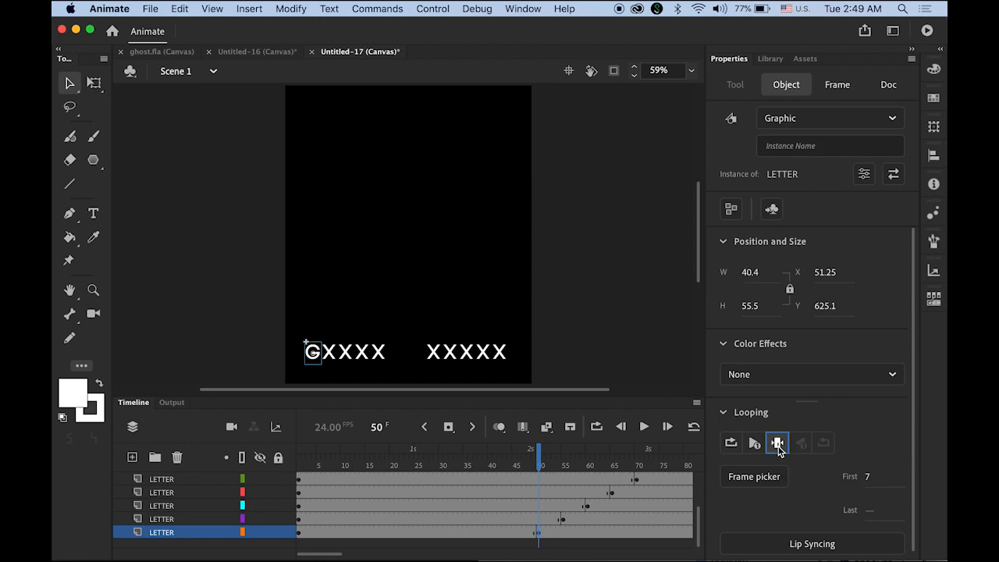
At the frame 55 keyframe, set the second letter's first frame to 8 for H and its looping to single frame.
{"action": "left_click", "coordinate": [563, 519]}
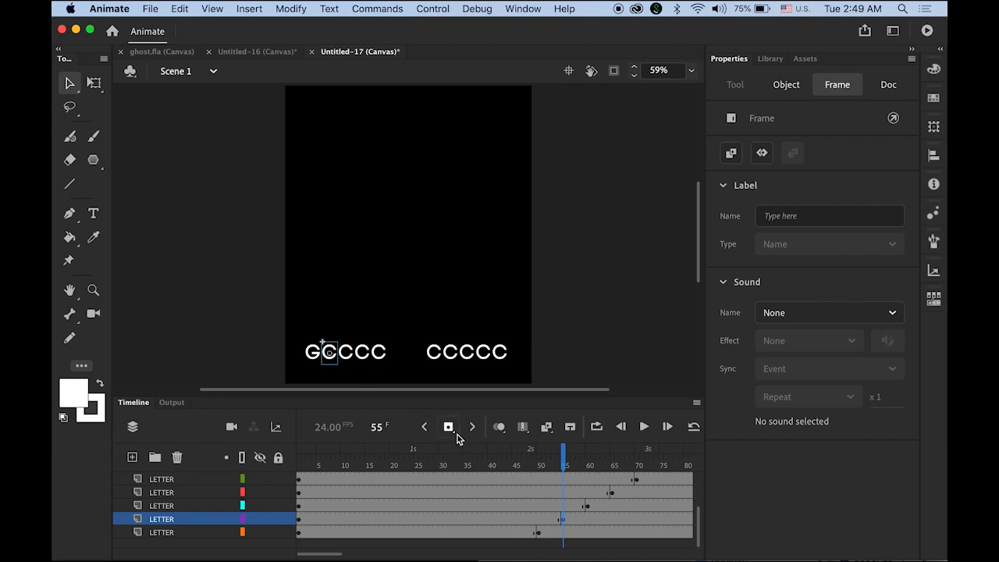
{"action": "left_click", "coordinate": [340, 356]}
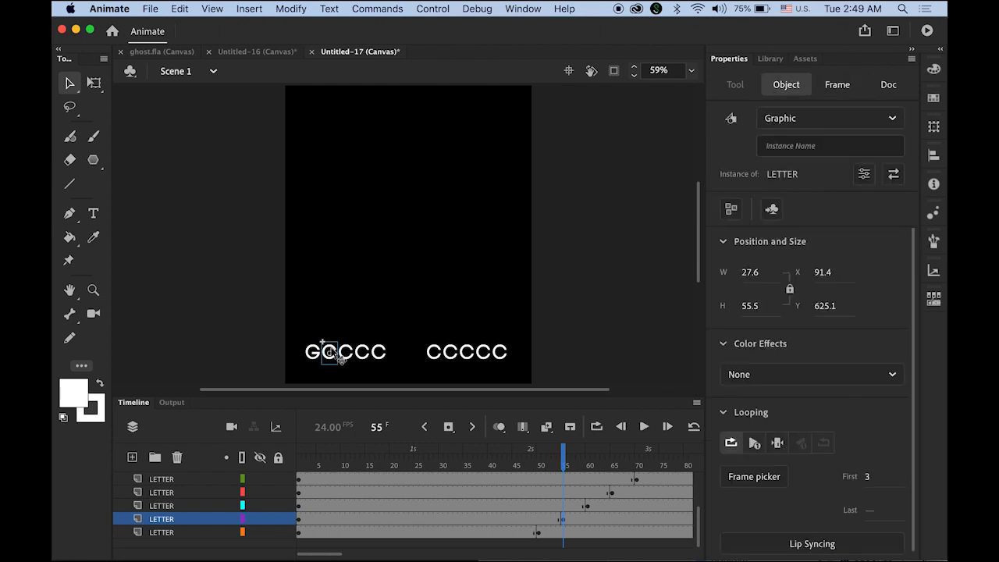
{"action": "left_click", "coordinate": [884, 479]}
{"action": "type", "text": "8"}
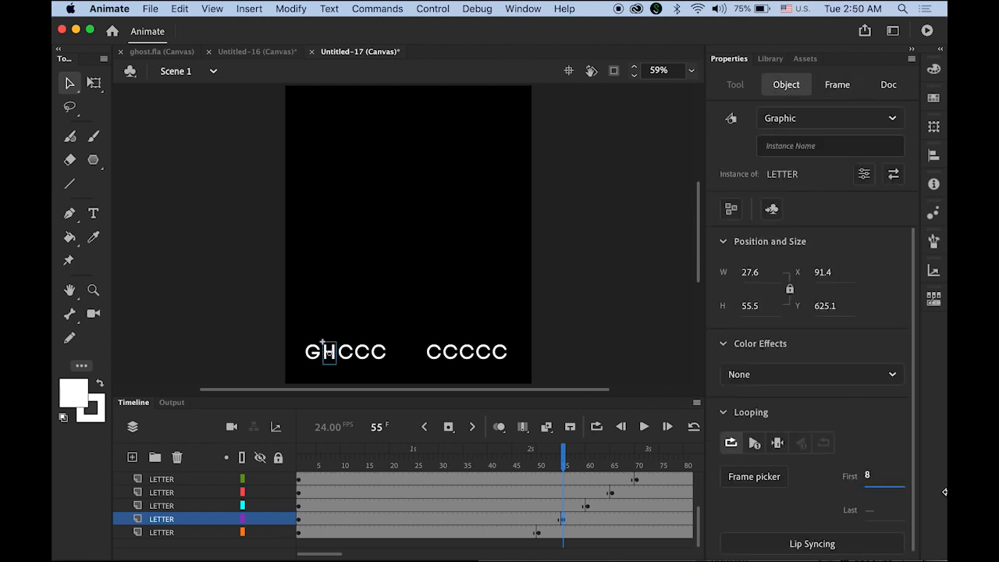
{"action": "left_click", "coordinate": [778, 444]}
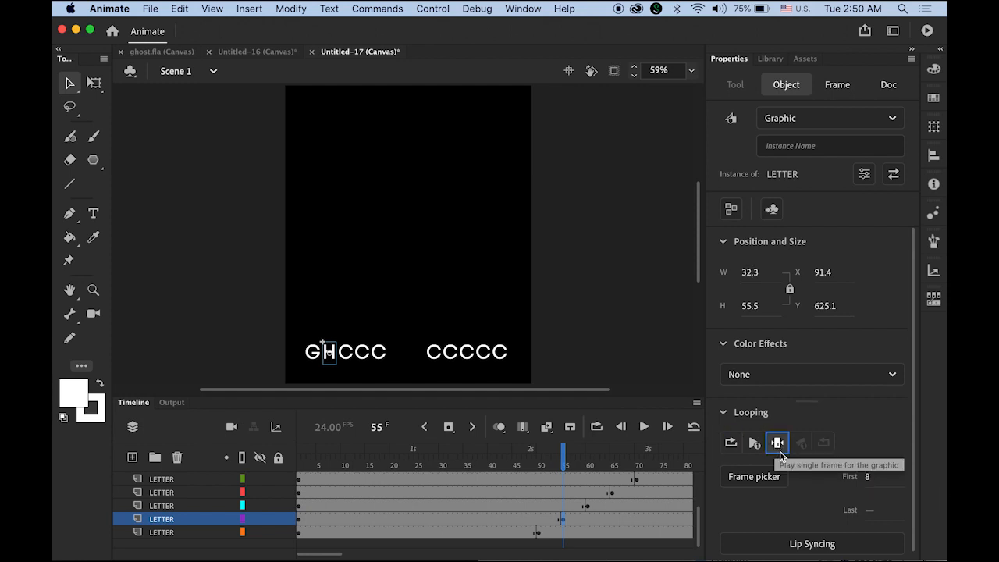
At the frame 60 keyframe, set the third letter's first frame to 15 for O and its looping to single frame.
{"action": "left_click", "coordinate": [588, 506]}
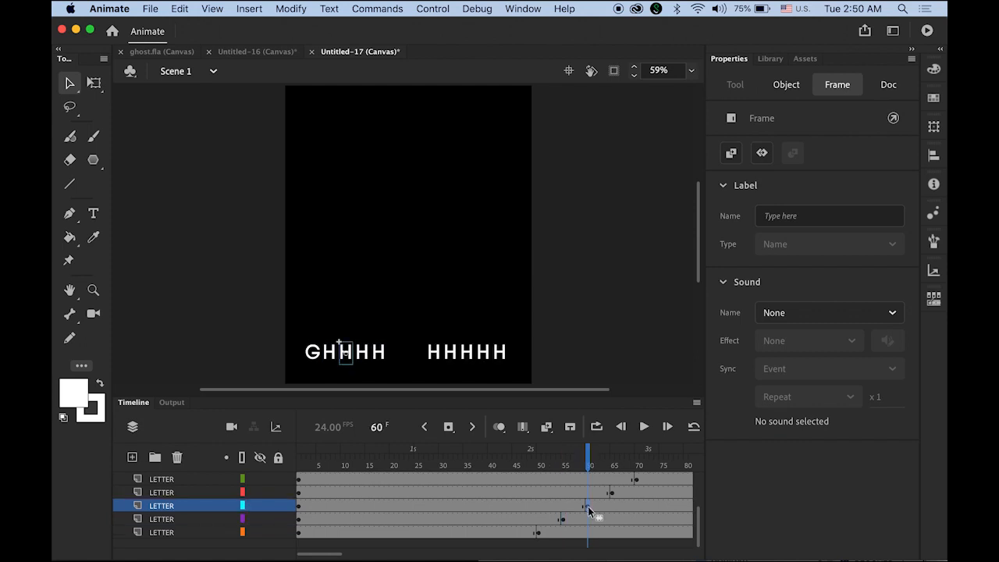
{"action": "left_click", "coordinate": [344, 353]}
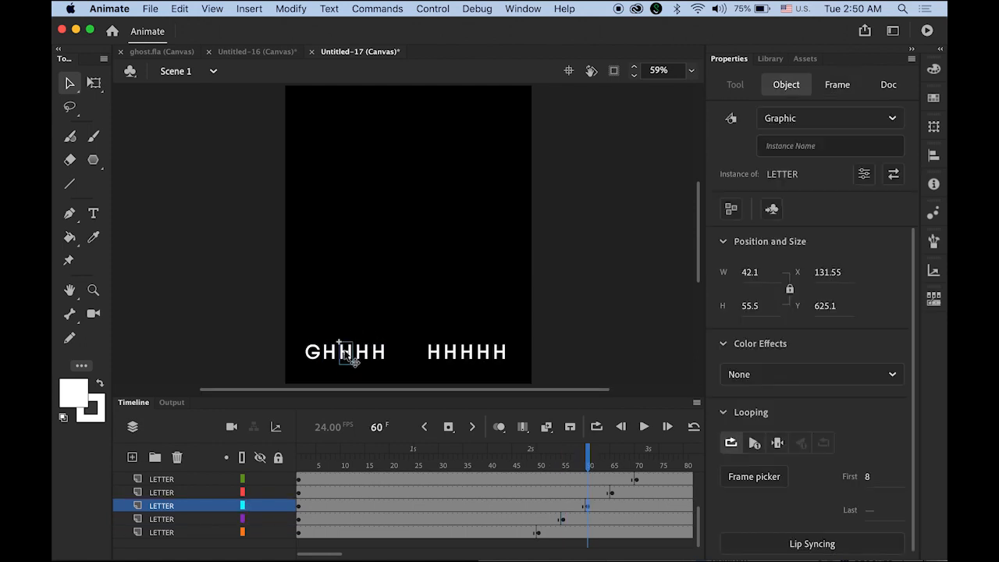
{"action": "left_click", "coordinate": [867, 478]}
{"action": "type", "text": "15"}
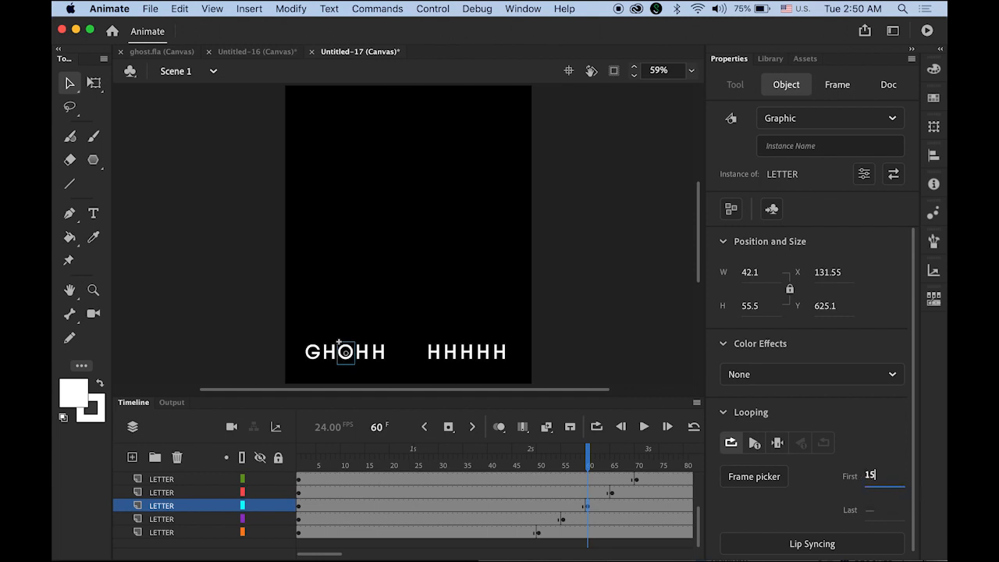
{"action": "left_click", "coordinate": [777, 442]}
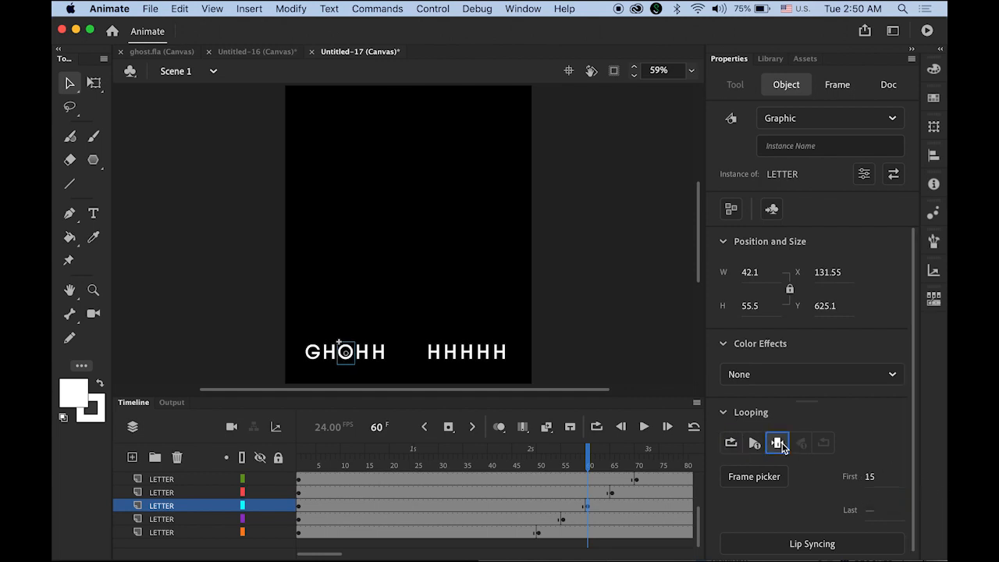
At the frame 65 keyframe, set the fourth letter's first frame to 19 for S and its looping to single frame.
{"action": "left_click", "coordinate": [613, 491]}
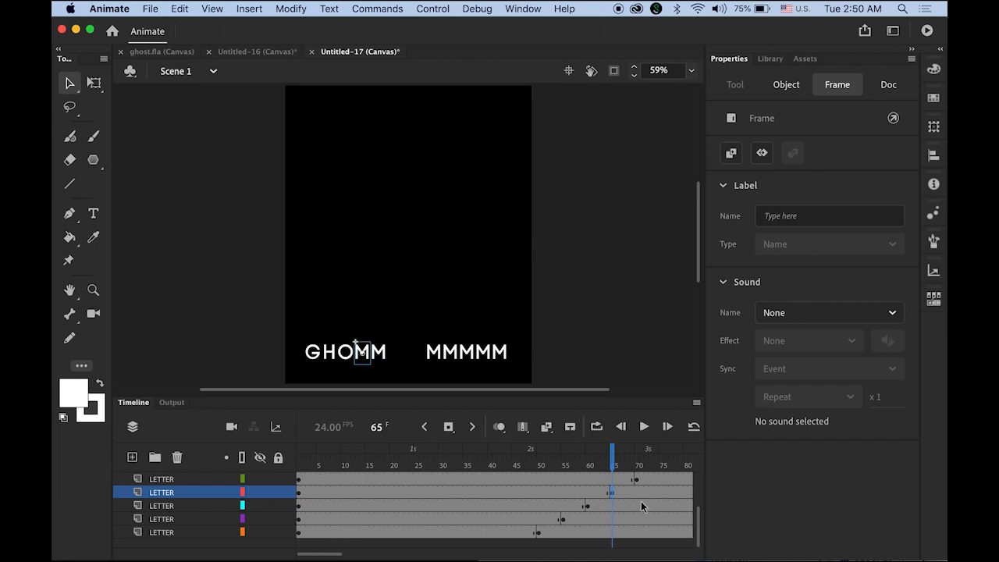
{"action": "left_click", "coordinate": [363, 353]}
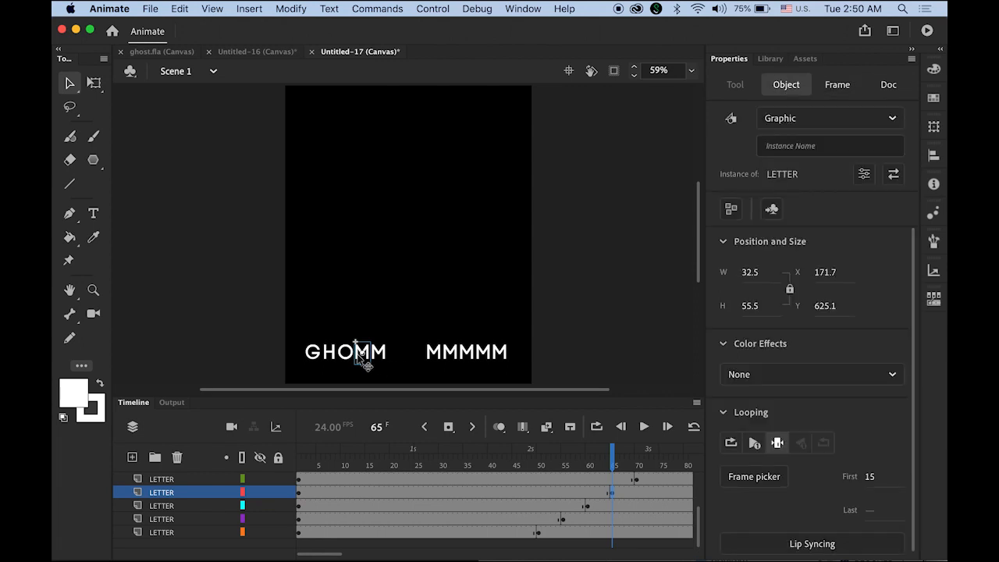
{"action": "left_click", "coordinate": [869, 476]}
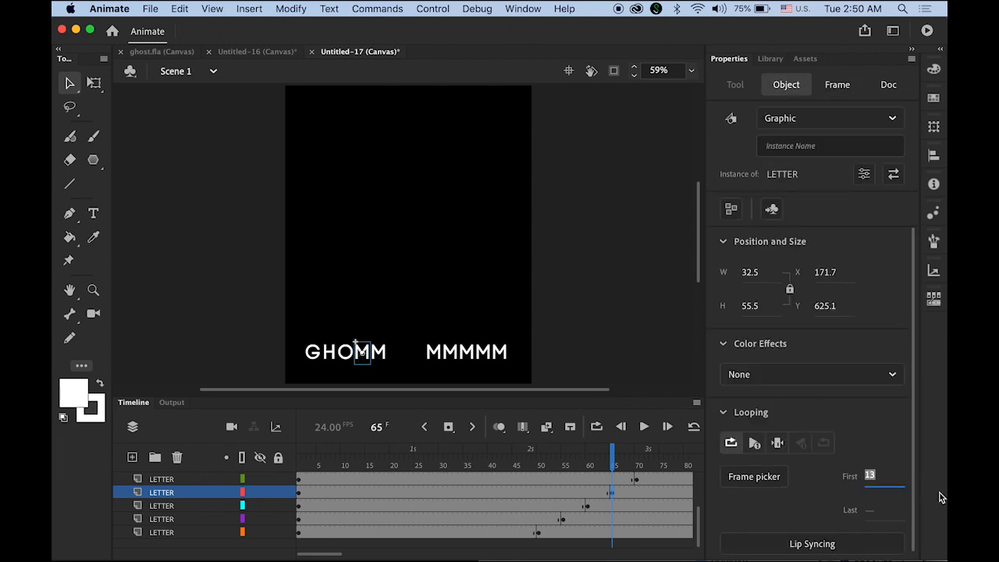
{"action": "type", "text": "19"}
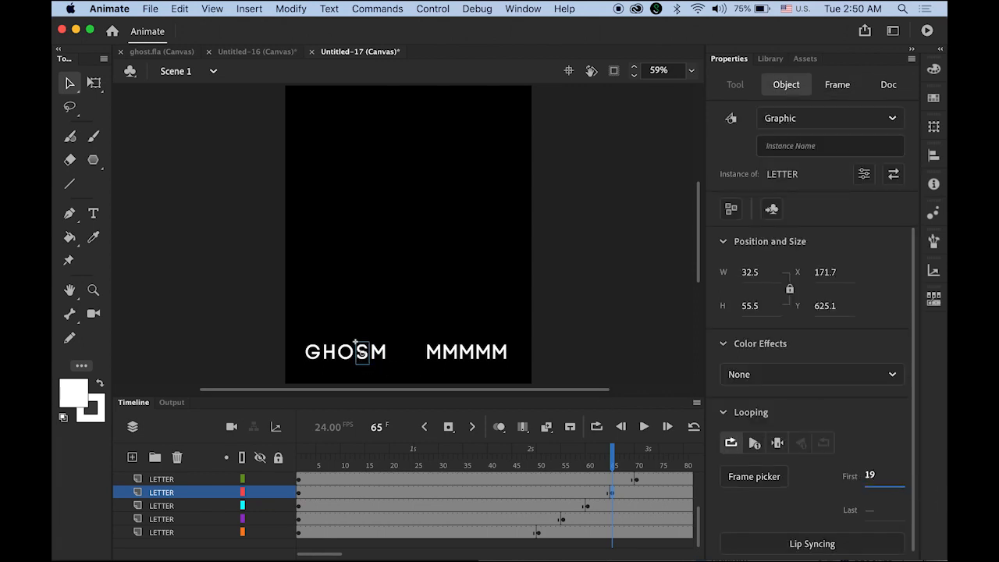
{"action": "left_click", "coordinate": [778, 443]}
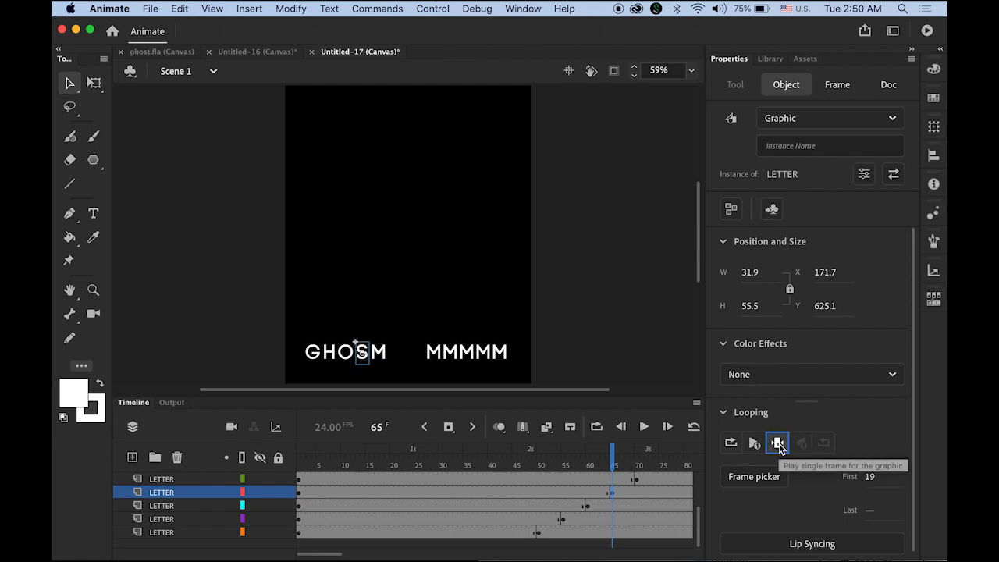
At the frame 70 keyframe, set the fifth letter's first frame to 20 for T and its looping to single frame.
{"action": "left_click", "coordinate": [638, 479]}
{"action": "left_click", "coordinate": [638, 479]}
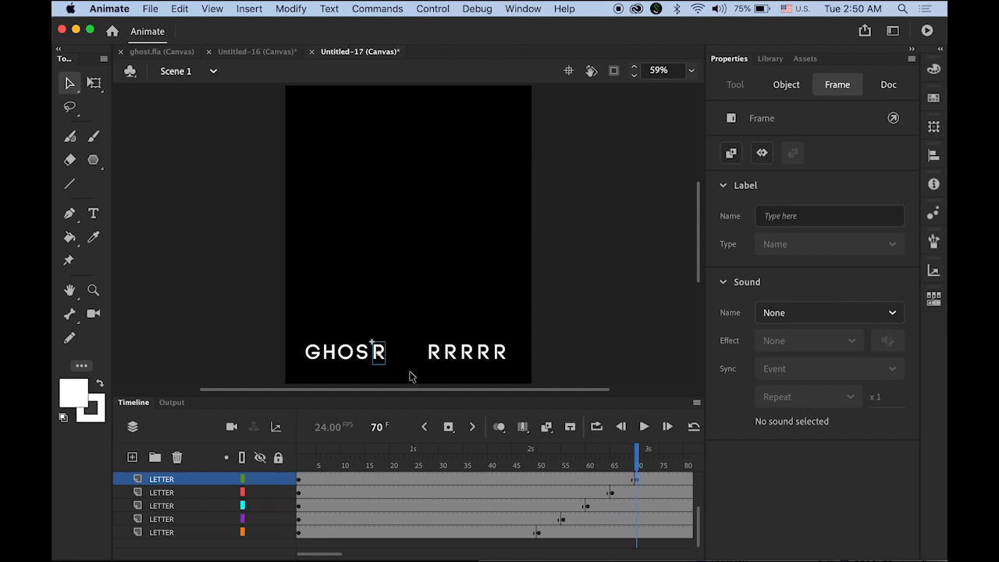
{"action": "left_click", "coordinate": [379, 352]}
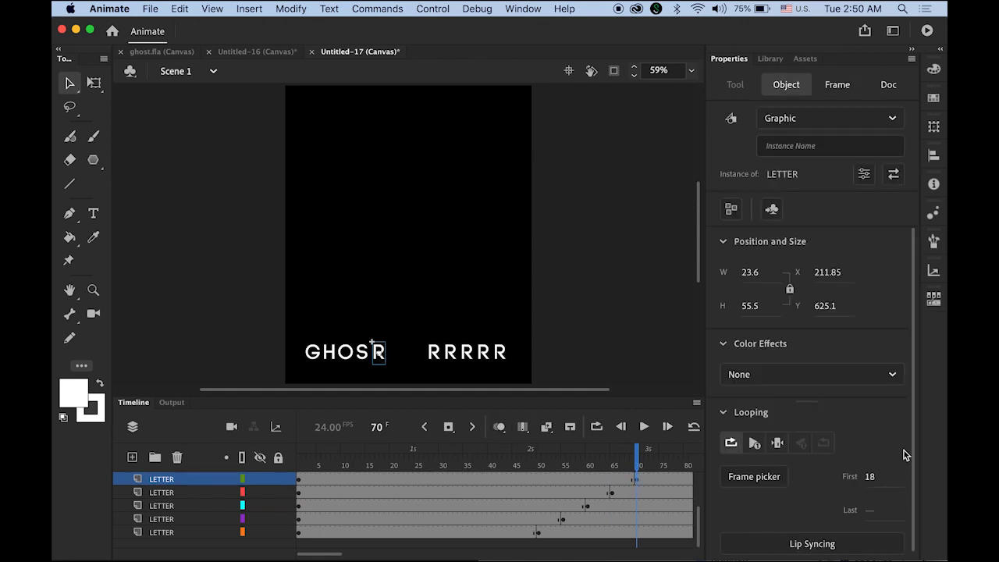
{"action": "left_click", "coordinate": [869, 476]}
{"action": "type", "text": "20"}
{"action": "left_click", "coordinate": [777, 443]}
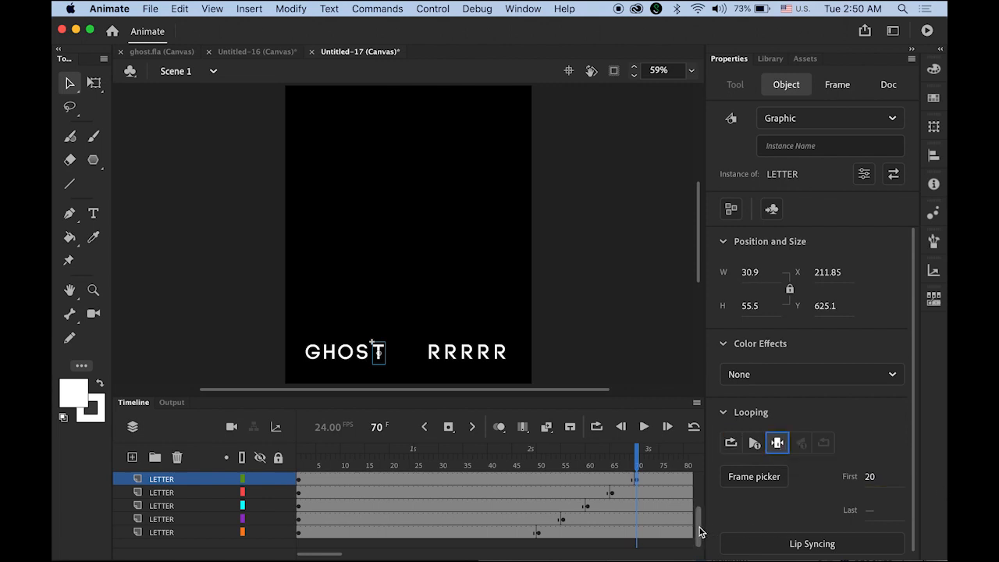
At the frame 75 keyframe, hold the second word's first letter on S with first frame 19 and single-frame looping.
{"action": "scroll", "coordinate": [701, 524], "scroll_direction": "up", "scroll_amount": 1}
{"action": "scroll", "coordinate": [700, 525], "scroll_direction": "up", "scroll_amount": 1}
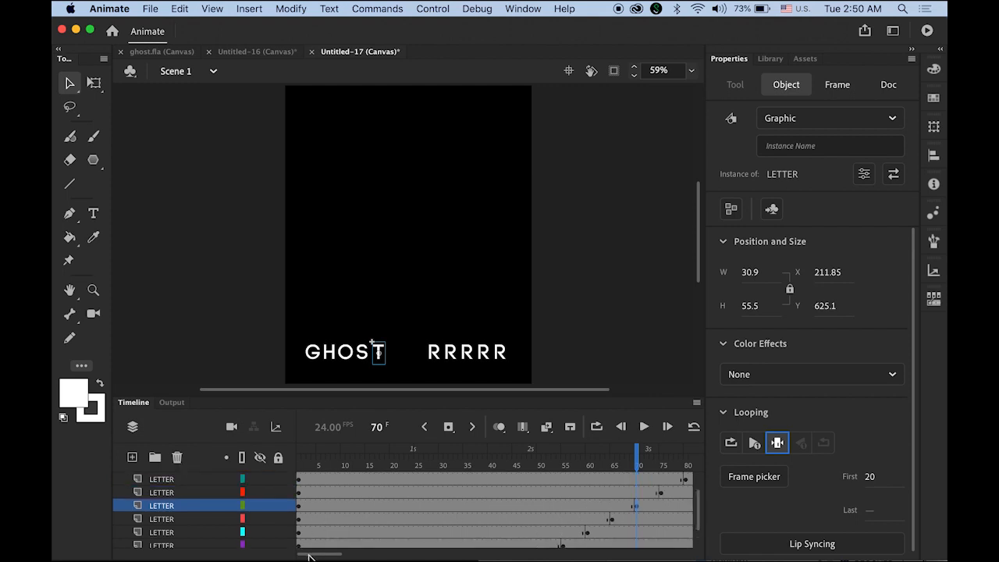
{"action": "scroll", "coordinate": [325, 555], "scroll_direction": "right", "scroll_amount": 5}
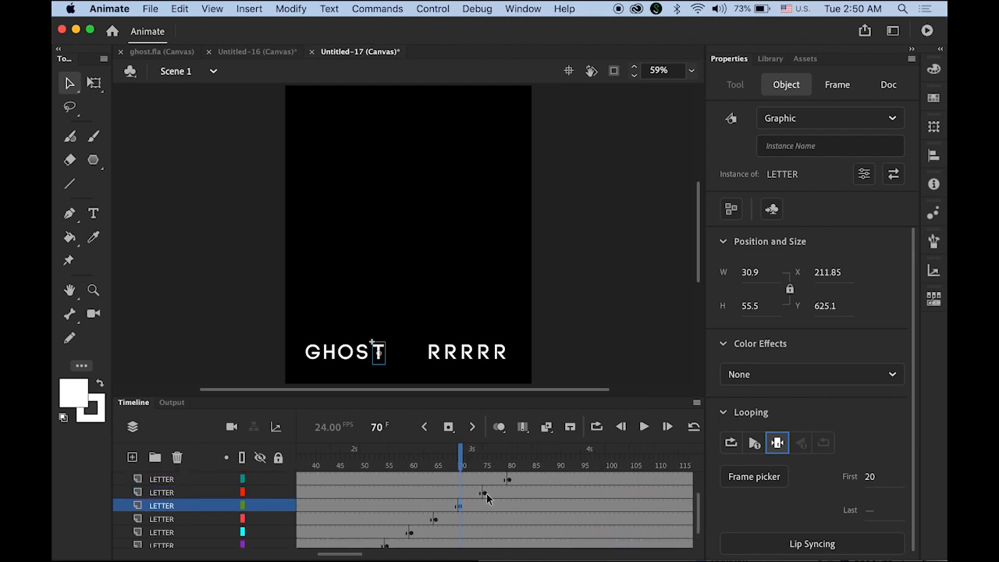
{"action": "left_click", "coordinate": [486, 493]}
{"action": "left_click", "coordinate": [435, 358]}
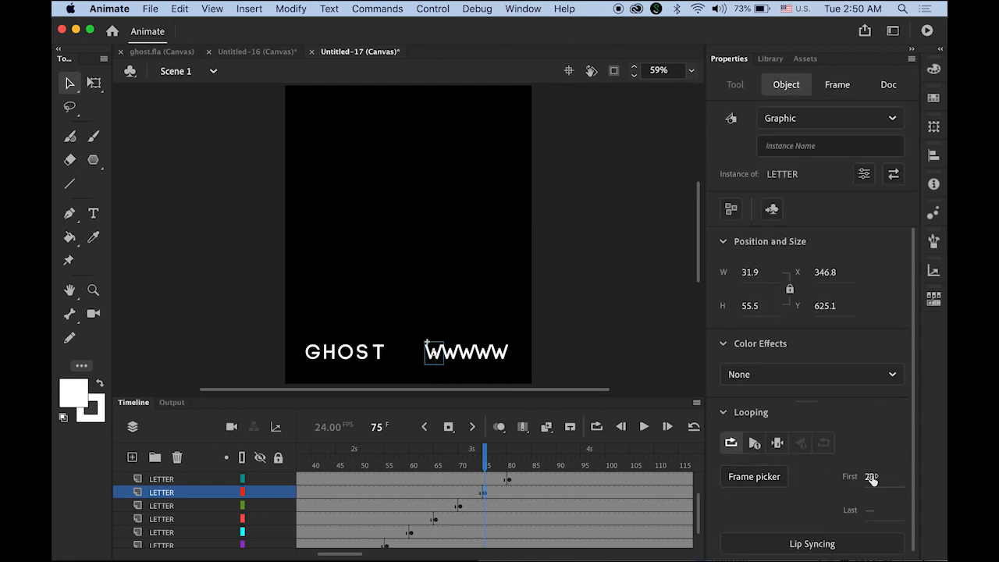
{"action": "left_click_drag", "start_coordinate": [872, 478], "coordinate": [919, 492]}
{"action": "type", "text": "19"}
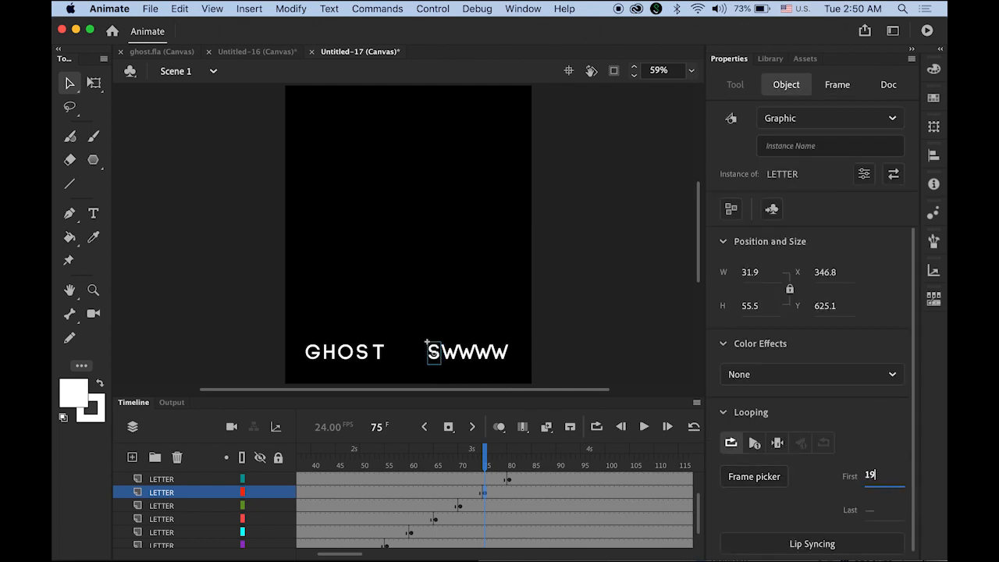
{"action": "left_click", "coordinate": [777, 442]}
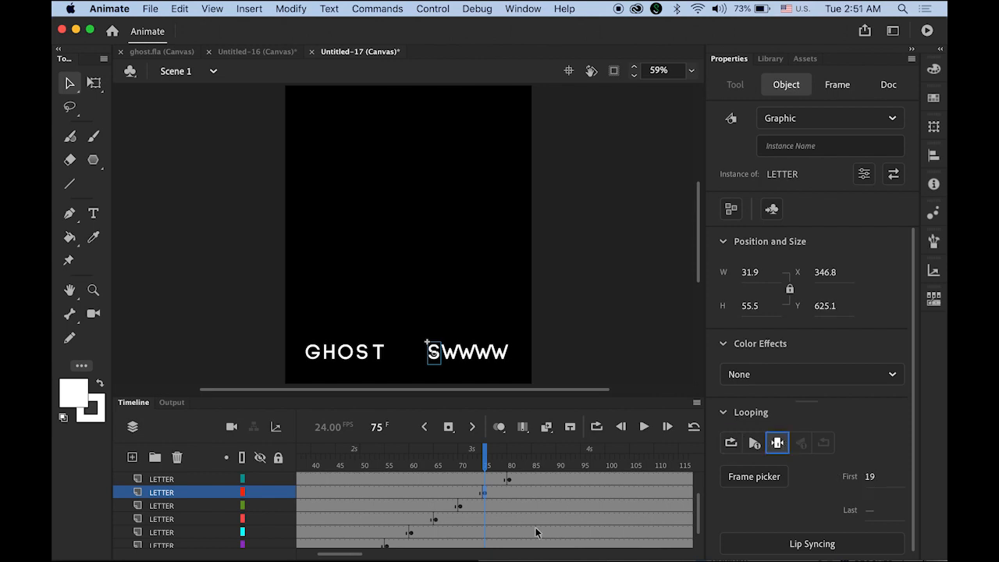
At the frame 80 keyframe, set the second word's second letter to first frame 8 for H with single-frame looping.
{"action": "left_click", "coordinate": [509, 478]}
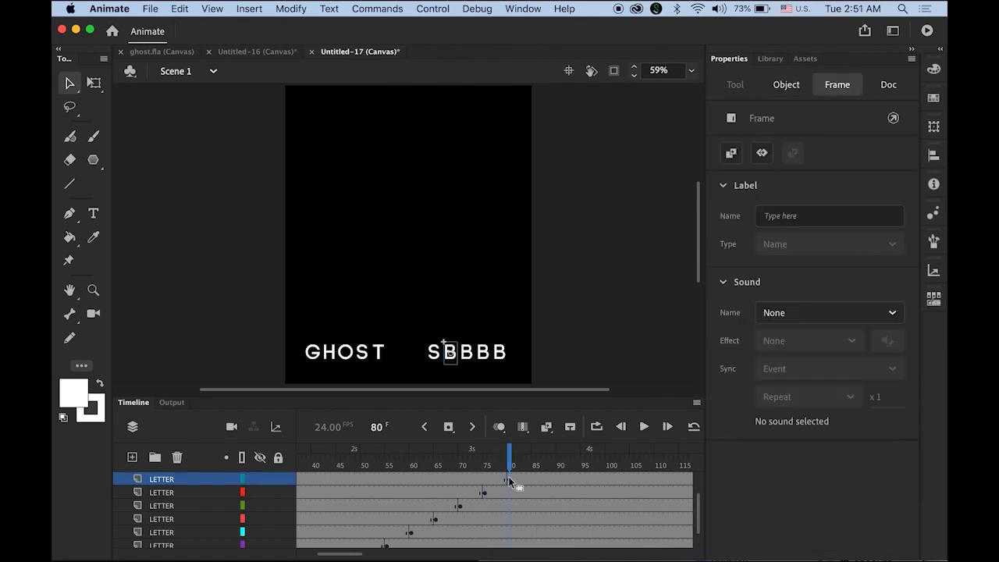
{"action": "left_click", "coordinate": [450, 356]}
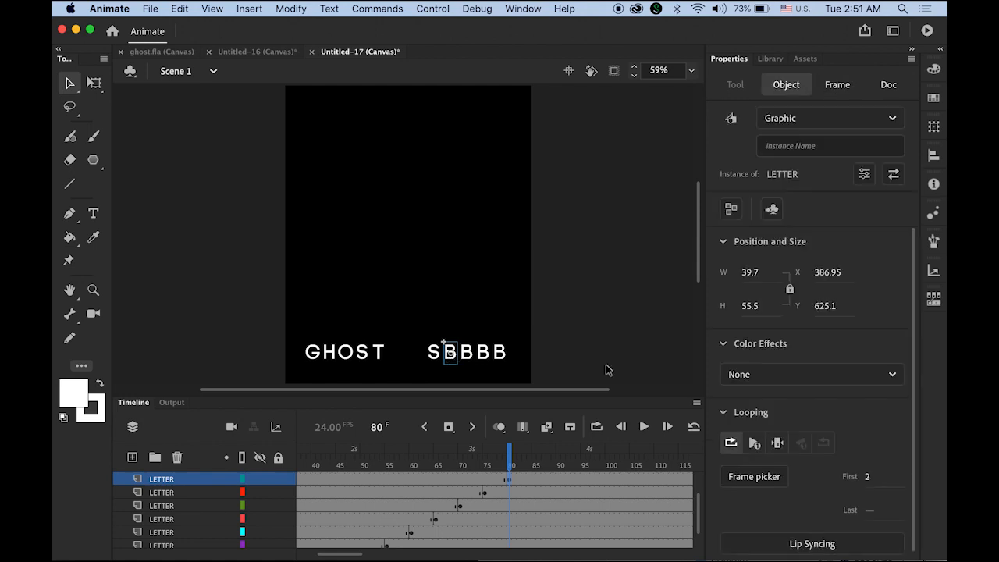
{"action": "left_click", "coordinate": [866, 477]}
{"action": "type", "text": "8"}
{"action": "left_click", "coordinate": [777, 442]}
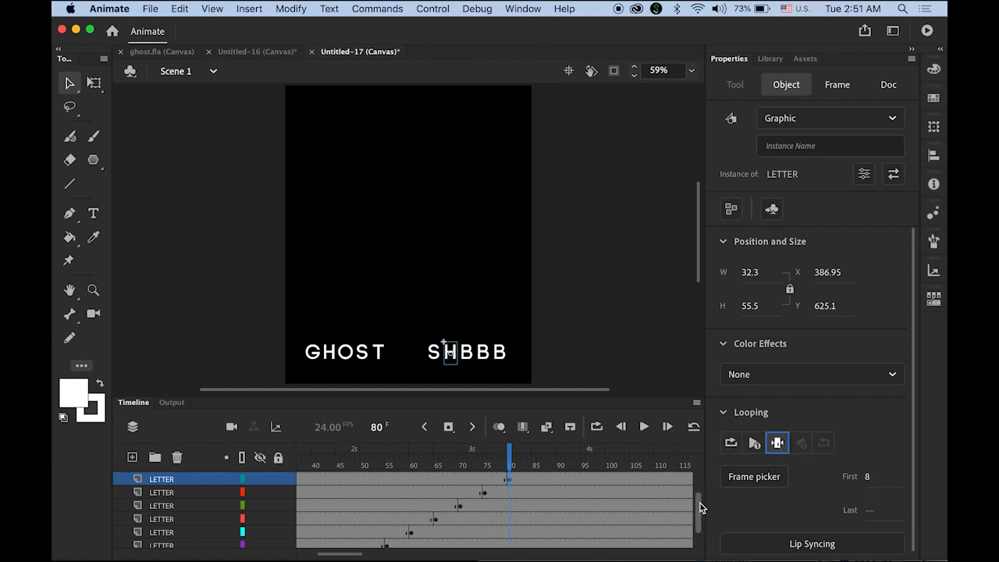
At the frame 85 keyframe, set the second word's third letter to first frame 5 for E with single-frame looping.
{"action": "scroll", "coordinate": [699, 497], "scroll_direction": "up", "scroll_amount": 1}
{"action": "scroll", "coordinate": [700, 497], "scroll_direction": "up", "scroll_amount": 1}
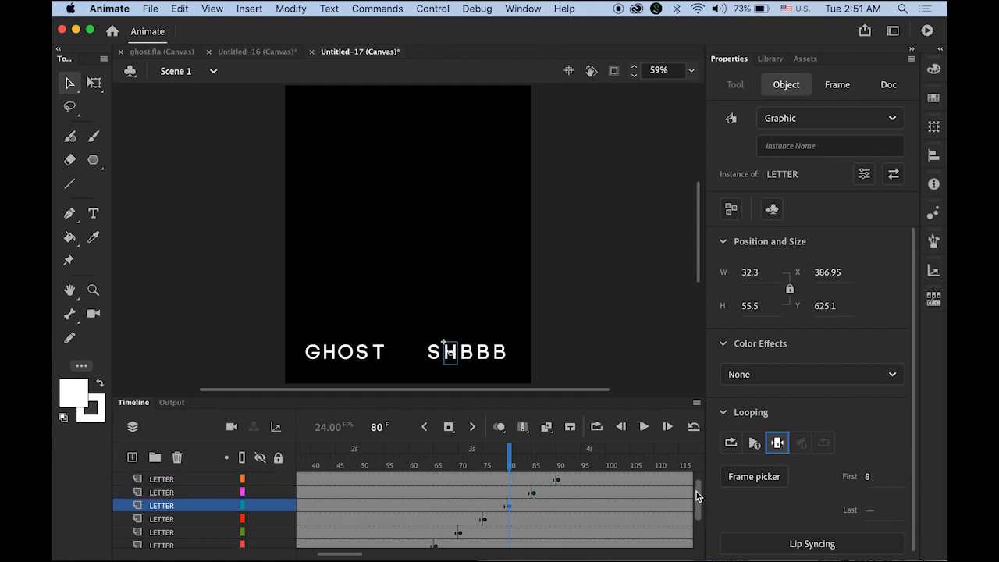
{"action": "left_click", "coordinate": [533, 491]}
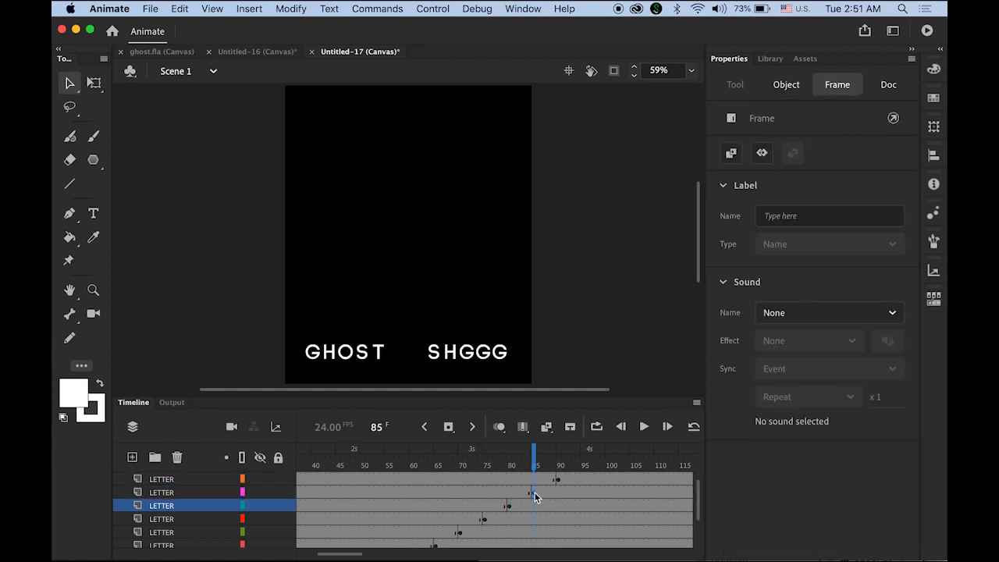
{"action": "left_click", "coordinate": [467, 357]}
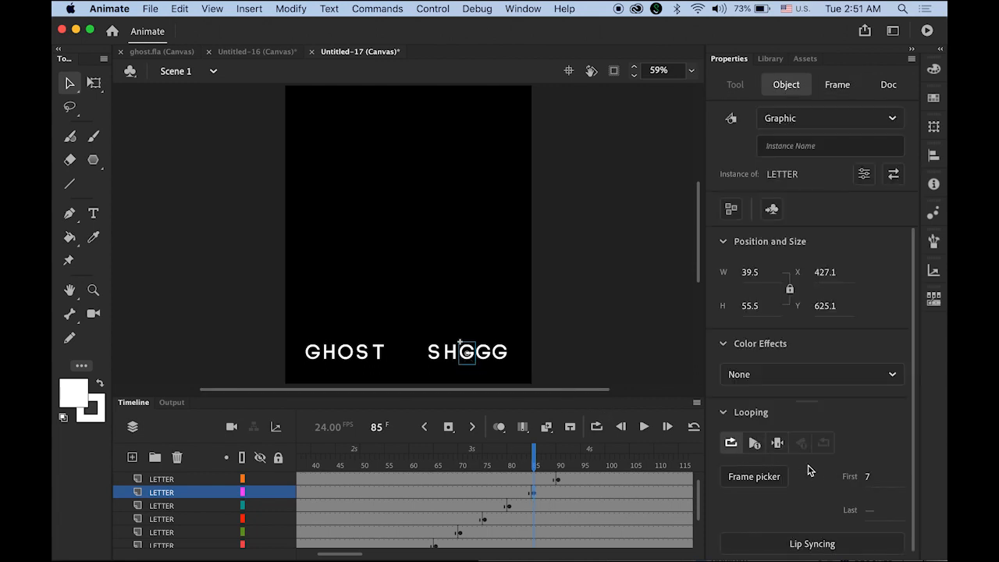
{"action": "left_click", "coordinate": [866, 478]}
{"action": "type", "text": "5"}
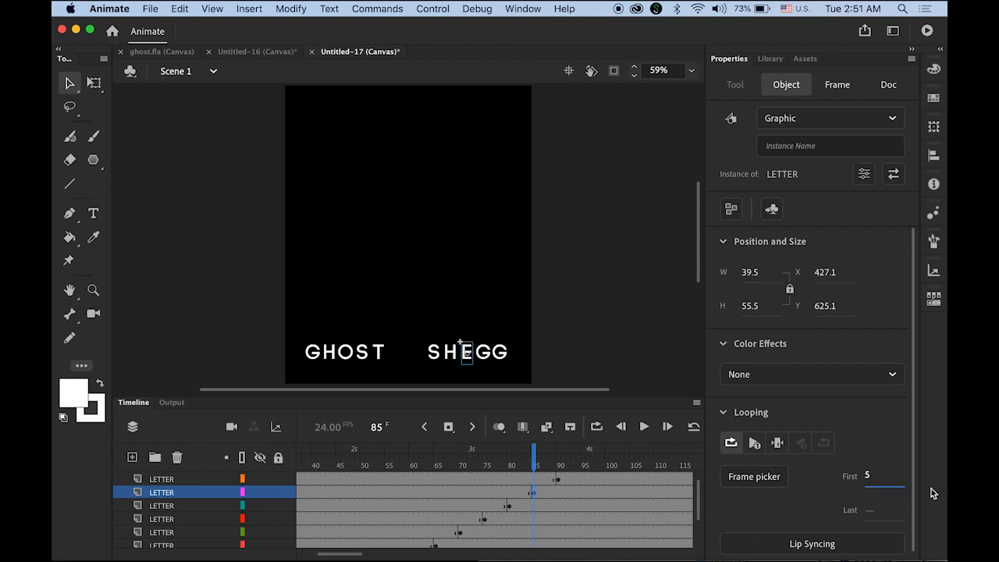
{"action": "left_click", "coordinate": [777, 443]}
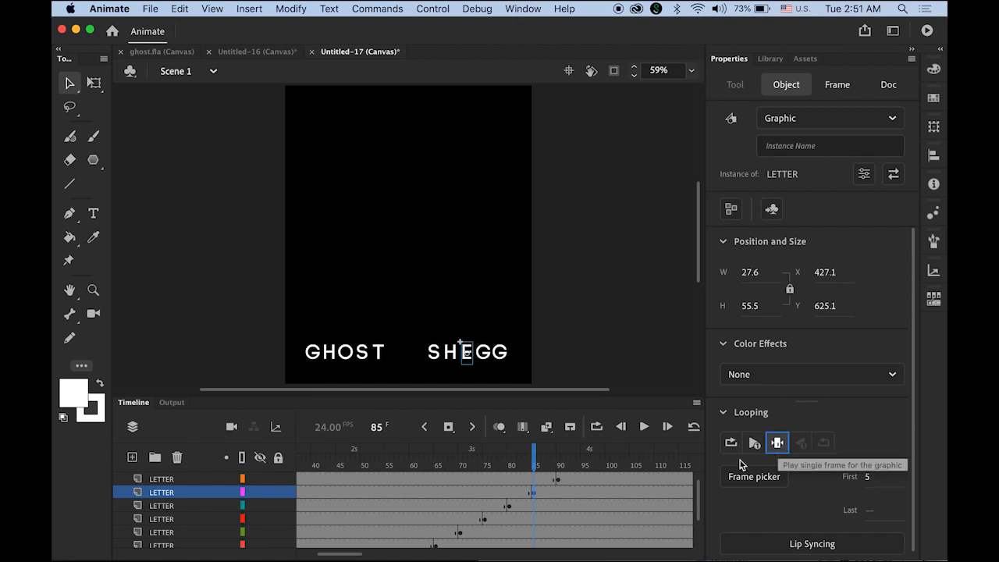
At the frame 90 keyframe, hold the second word's fourth letter on L with single-frame looping.
{"action": "left_click", "coordinate": [557, 480]}
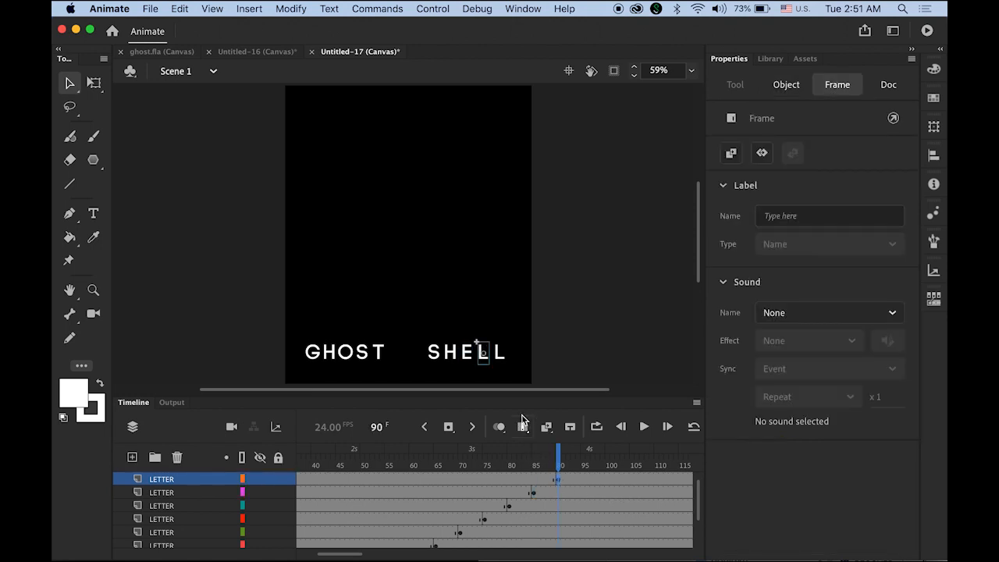
{"action": "left_click", "coordinate": [481, 360]}
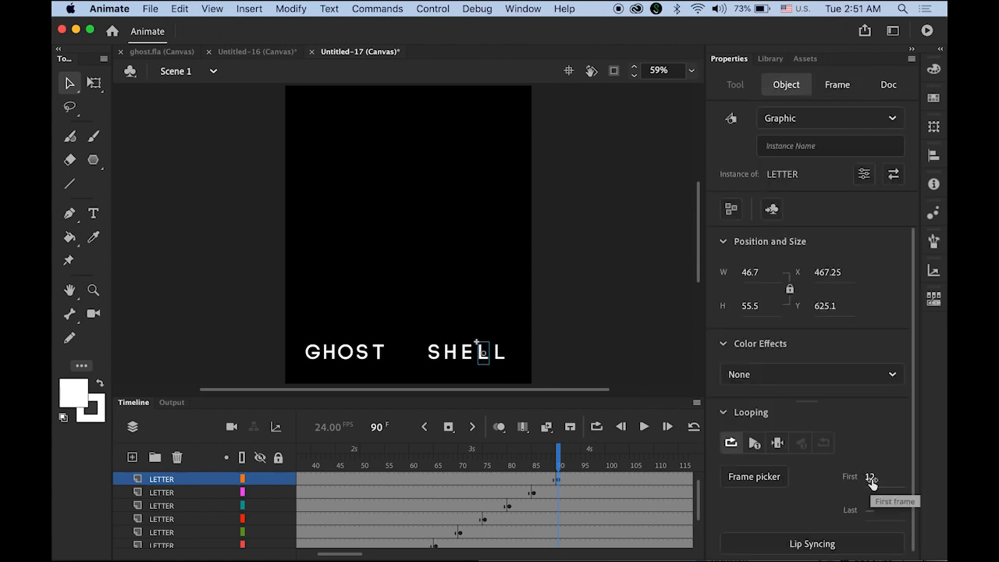
{"action": "left_click", "coordinate": [777, 442]}
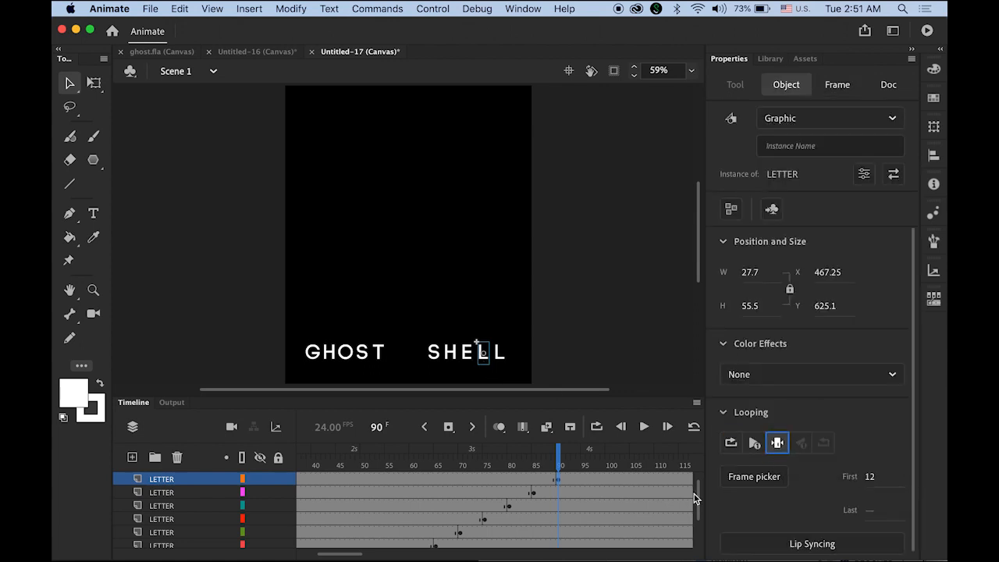
At the frame 95 keyframe, set the second word's last letter to first frame 12 for L with single-frame looping.
{"action": "scroll", "coordinate": [701, 499], "scroll_direction": "up", "scroll_amount": 1}
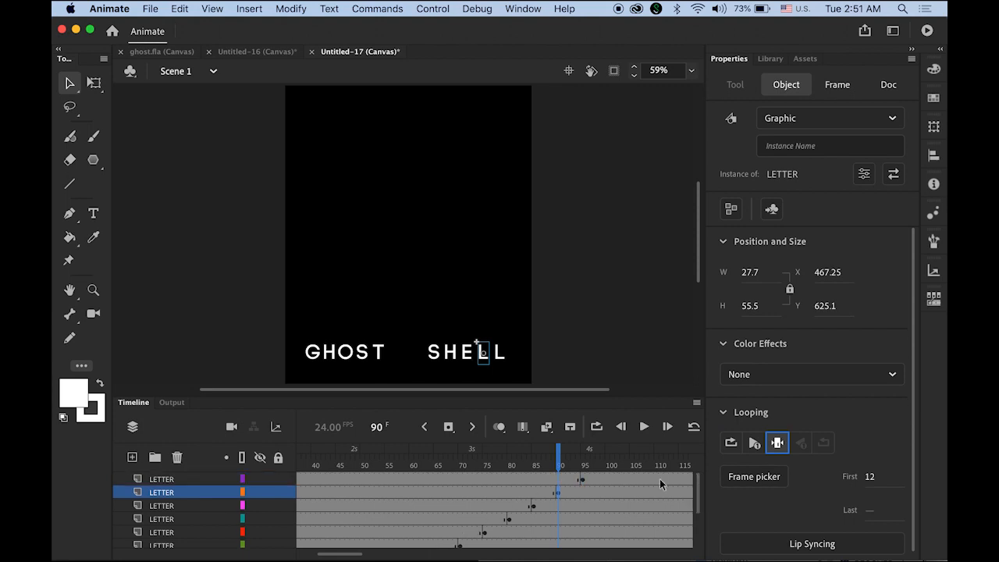
{"action": "left_click", "coordinate": [604, 491]}
{"action": "left_click", "coordinate": [596, 482]}
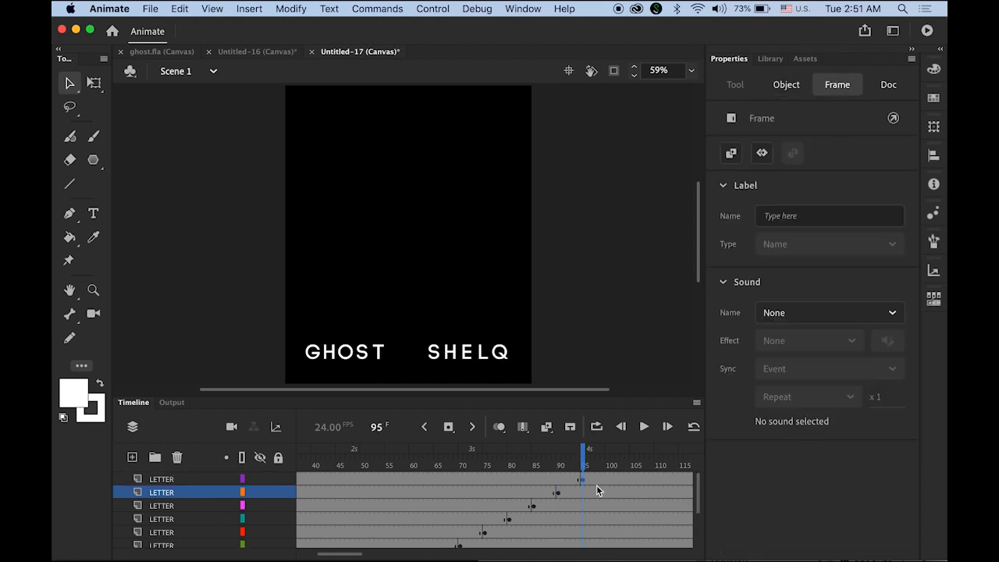
{"action": "left_click", "coordinate": [502, 360]}
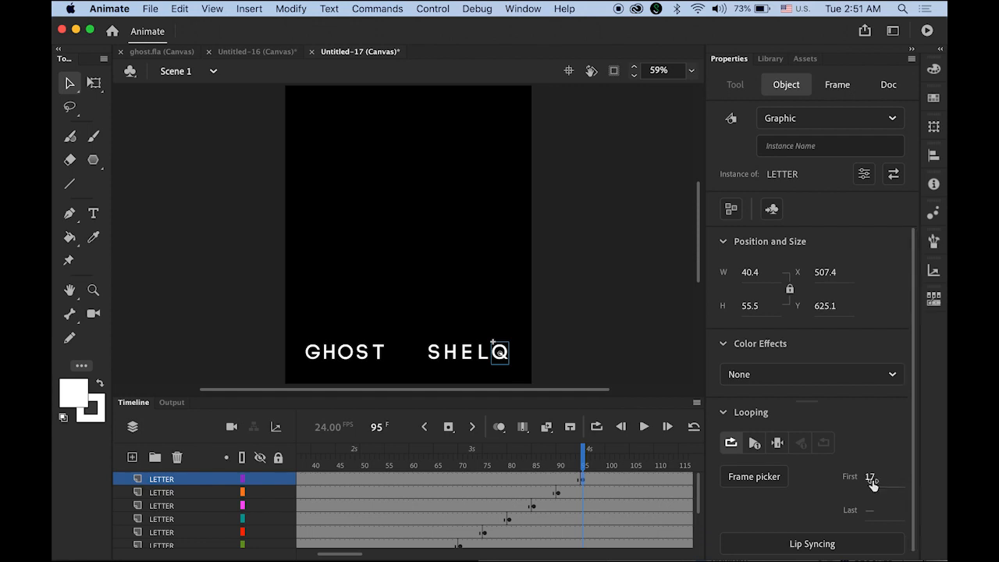
{"action": "left_click", "coordinate": [896, 486]}
{"action": "type", "text": "12"}
{"action": "left_click", "coordinate": [778, 444]}
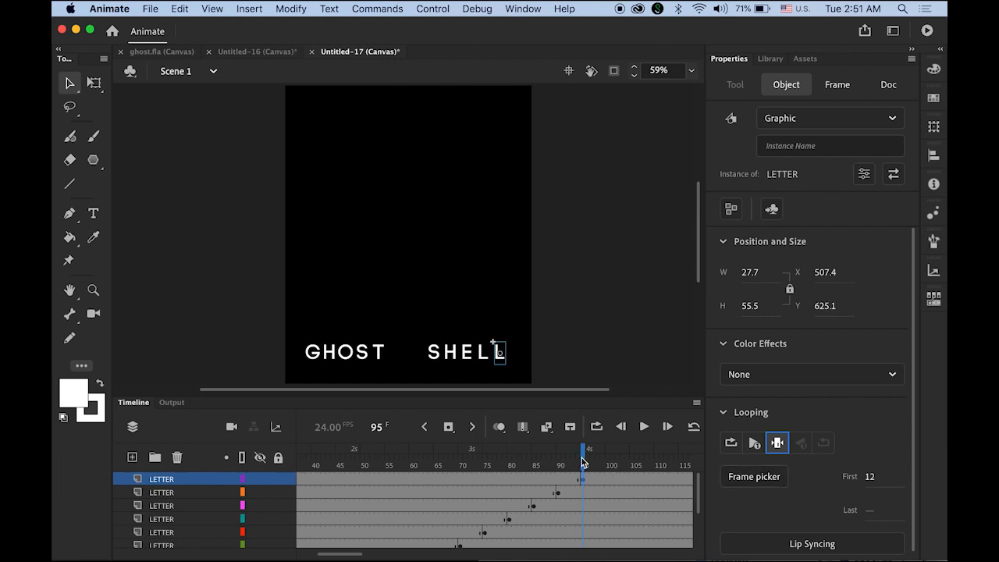
Preview the lettering animation from the first frame to the end, and return the playhead to frame 1.
{"action": "left_click_drag", "start_coordinate": [587, 460], "coordinate": [559, 460]}
{"action": "left_click_drag", "start_coordinate": [283, 451], "coordinate": [199, 453]}
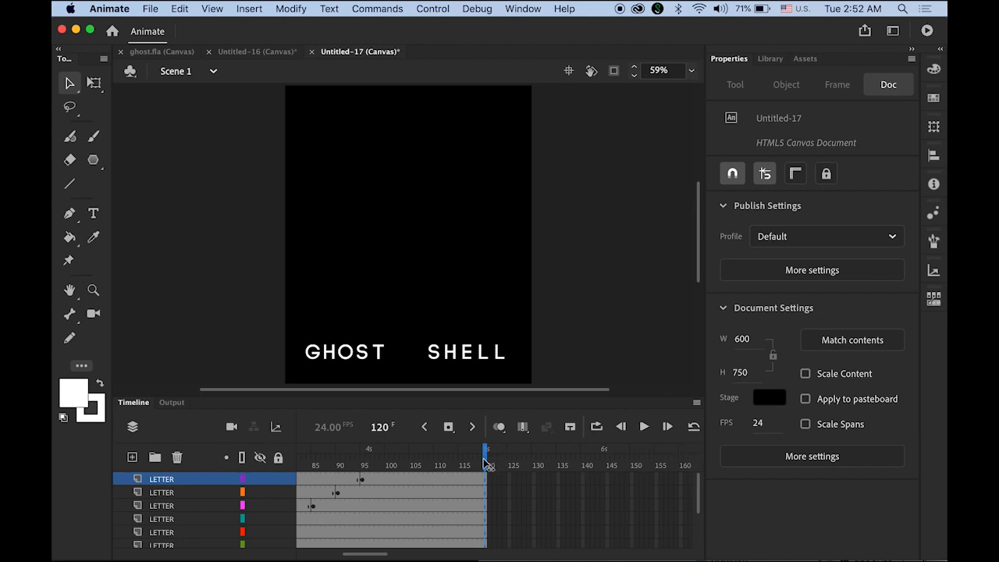
{"action": "left_click_drag", "start_coordinate": [485, 463], "coordinate": [195, 458]}
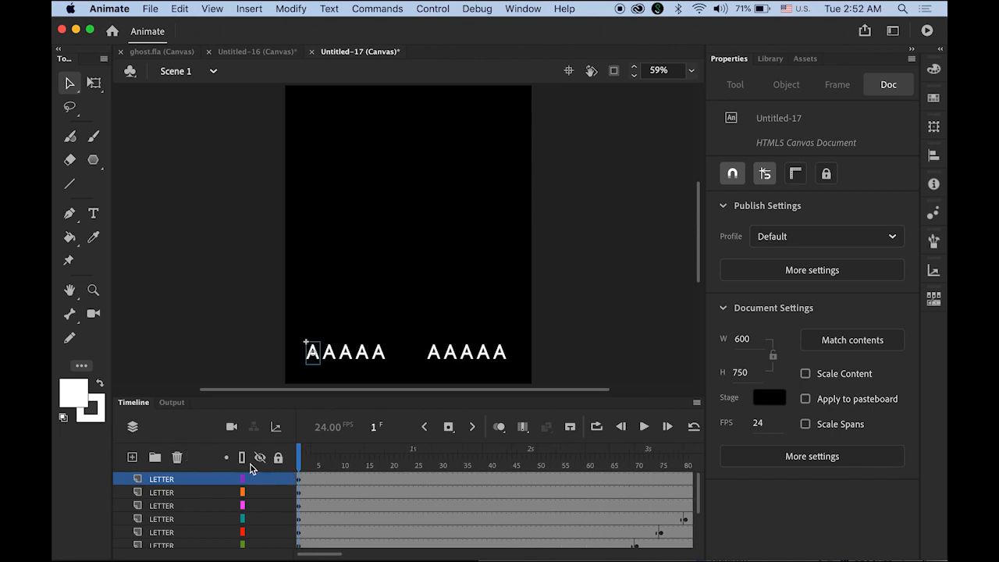
Insert keyframes at frame 24 on all ten LETTER layers.
{"action": "left_click_drag", "start_coordinate": [698, 500], "coordinate": [693, 540]}
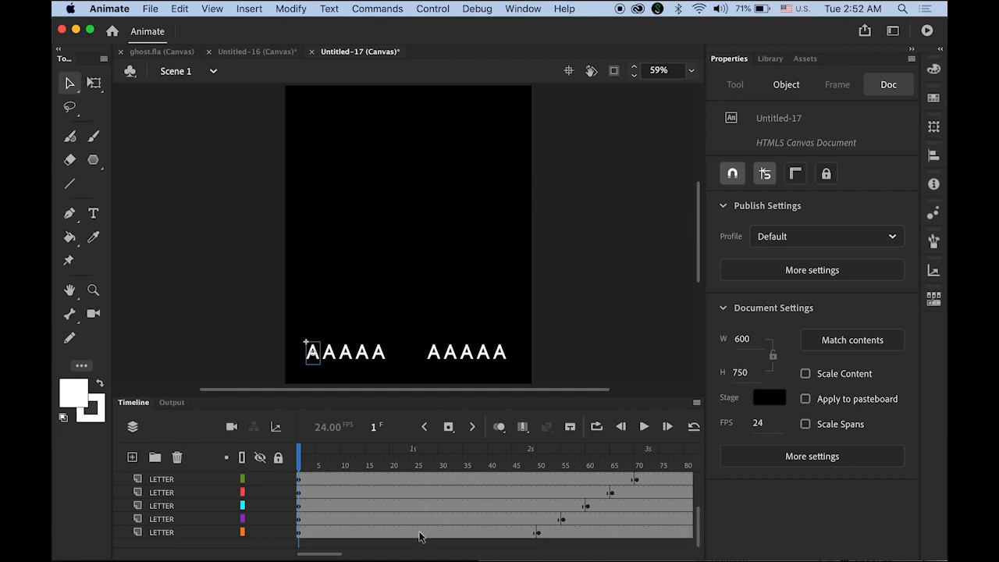
{"action": "left_click", "coordinate": [413, 535]}
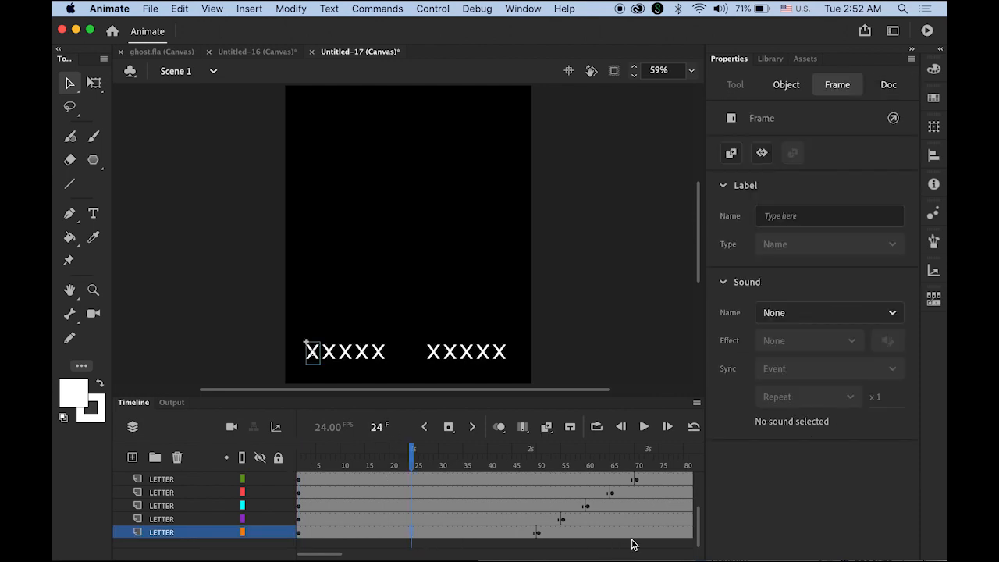
{"action": "left_click_drag", "start_coordinate": [700, 537], "coordinate": [700, 476]}
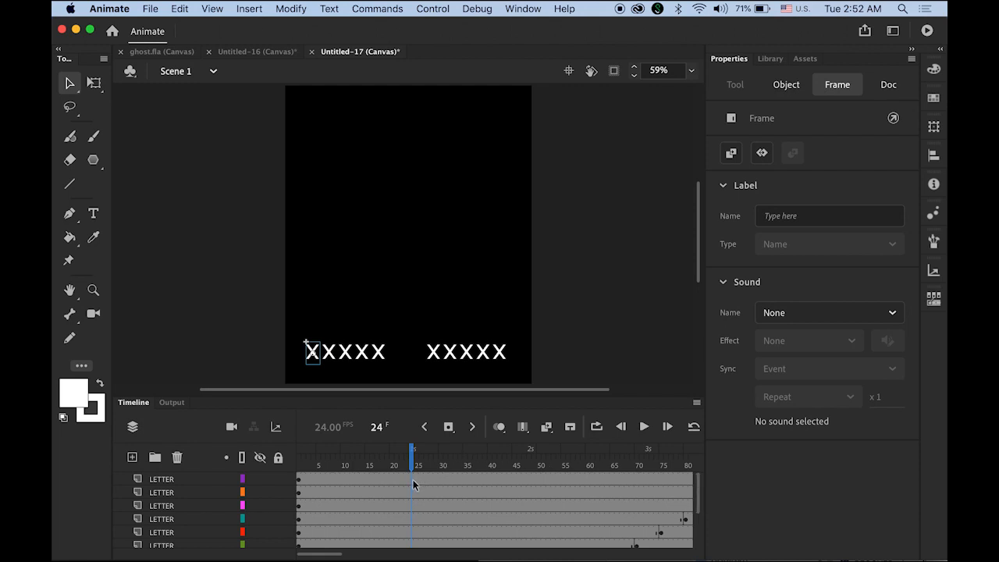
{"action": "key", "text": "super+a"}
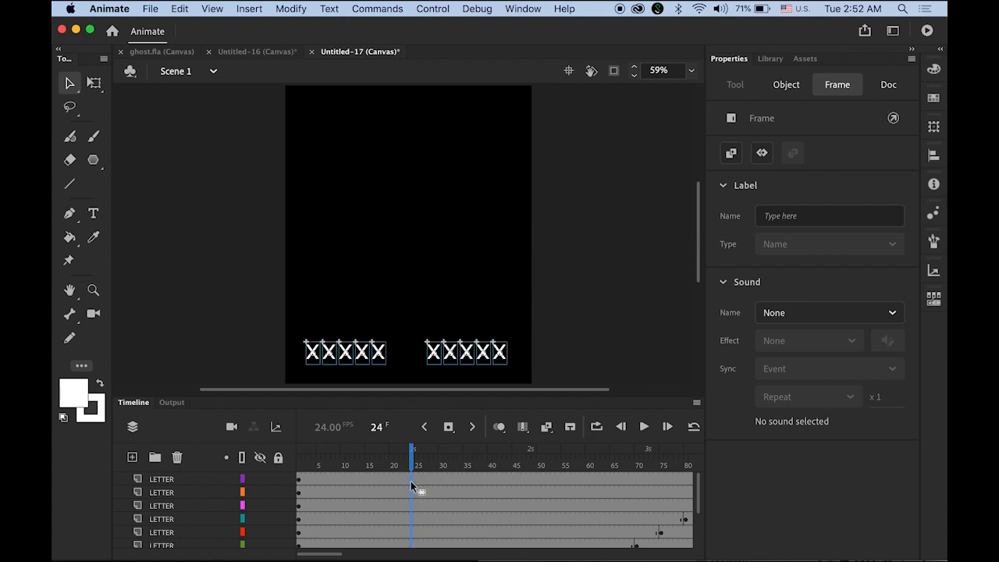
{"action": "left_click", "coordinate": [448, 427]}
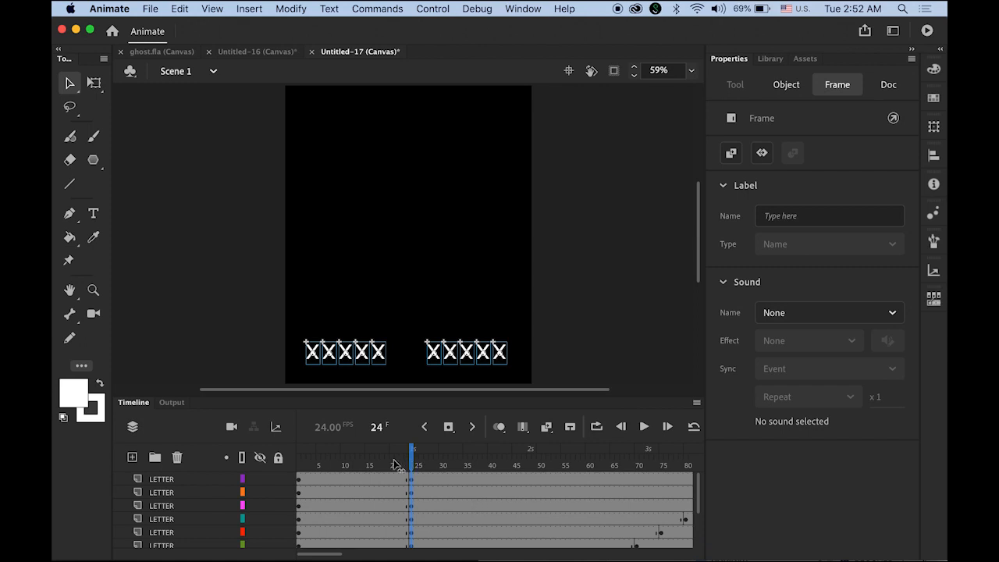
Apply a classic tween to the frames of all ten LETTER layers.
{"action": "left_click_drag", "start_coordinate": [398, 461], "coordinate": [285, 456]}
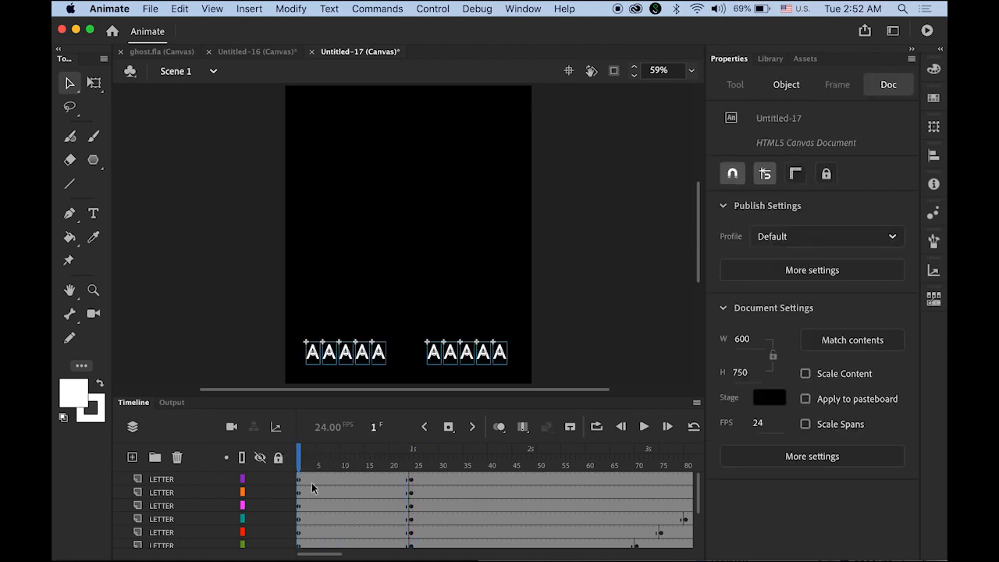
{"action": "left_click", "coordinate": [164, 479]}
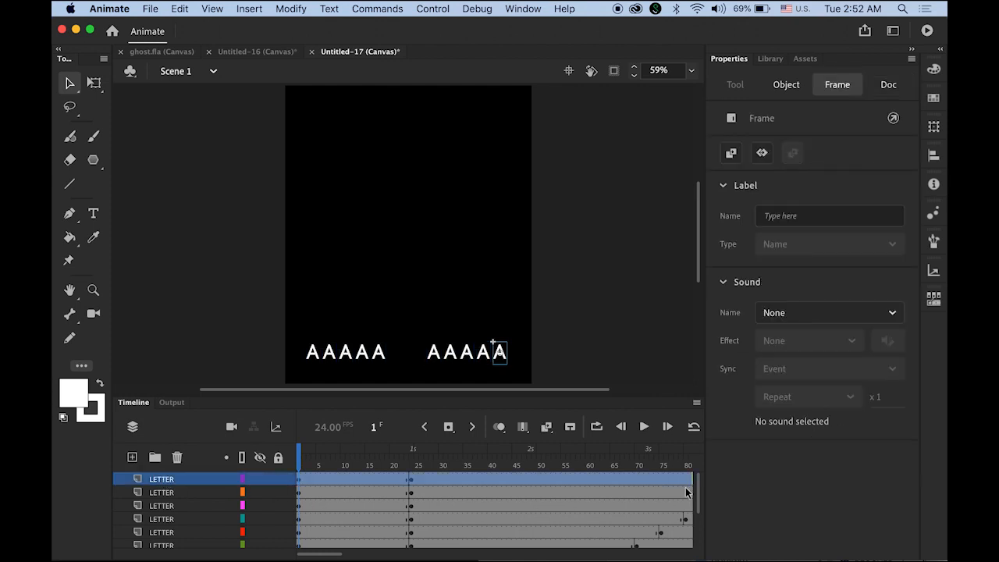
{"action": "scroll", "coordinate": [698, 489], "scroll_direction": "down", "scroll_amount": 5}
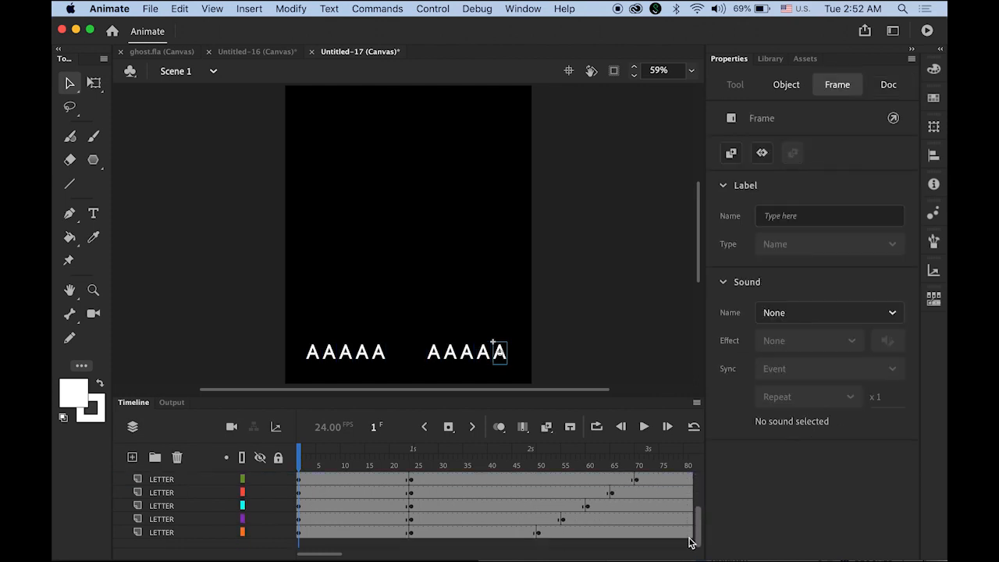
{"action": "left_click", "coordinate": [159, 533], "text": "shift"}
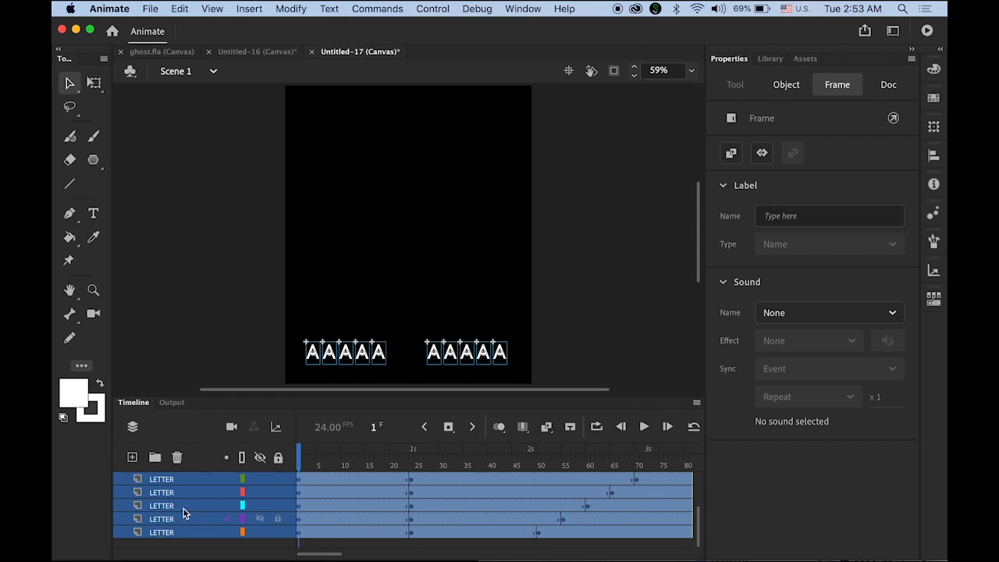
{"action": "right_click", "coordinate": [349, 490]}
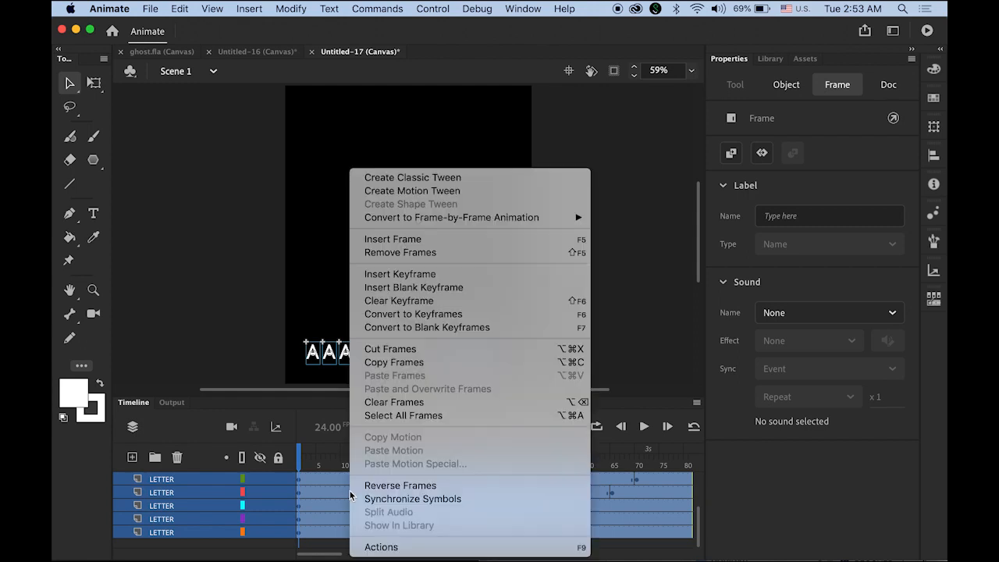
{"action": "left_click", "coordinate": [426, 182]}
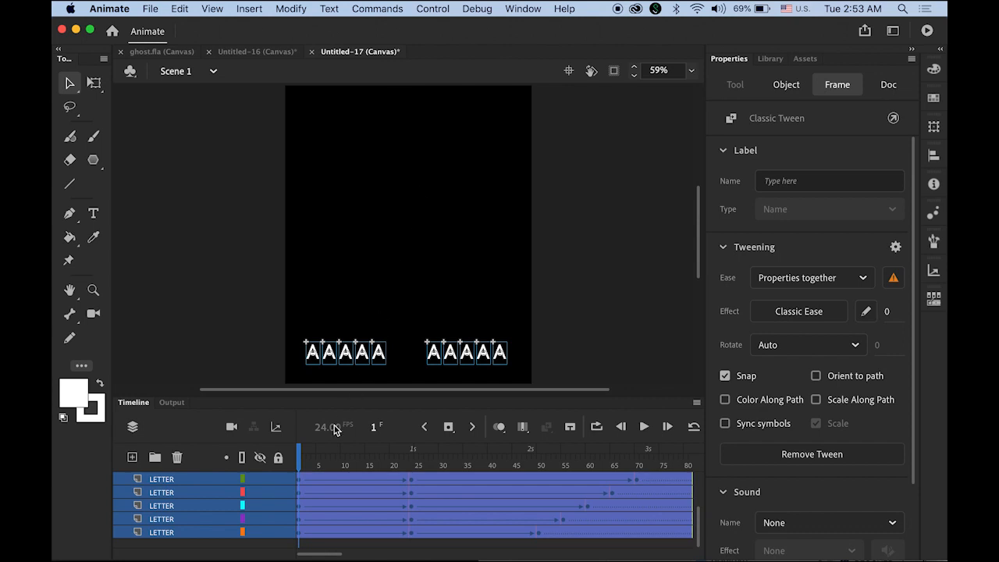
At frame 1, move all ten letters straight up to the top of the stage, at about Y 16.9.
{"action": "left_click", "coordinate": [299, 465]}
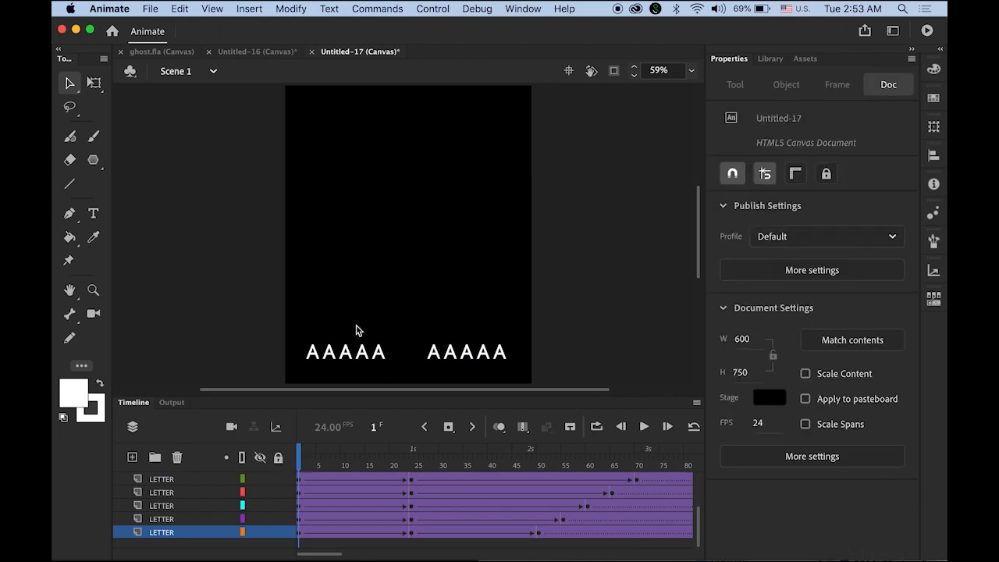
{"action": "left_click_drag", "start_coordinate": [260, 312], "coordinate": [540, 386]}
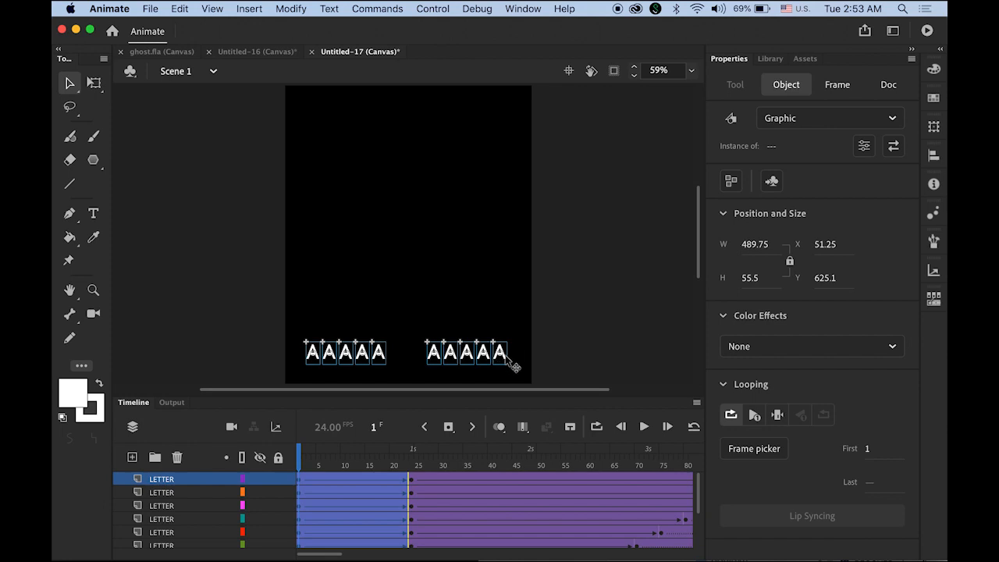
{"action": "left_click_drag", "start_coordinate": [505, 356], "coordinate": [500, 108]}
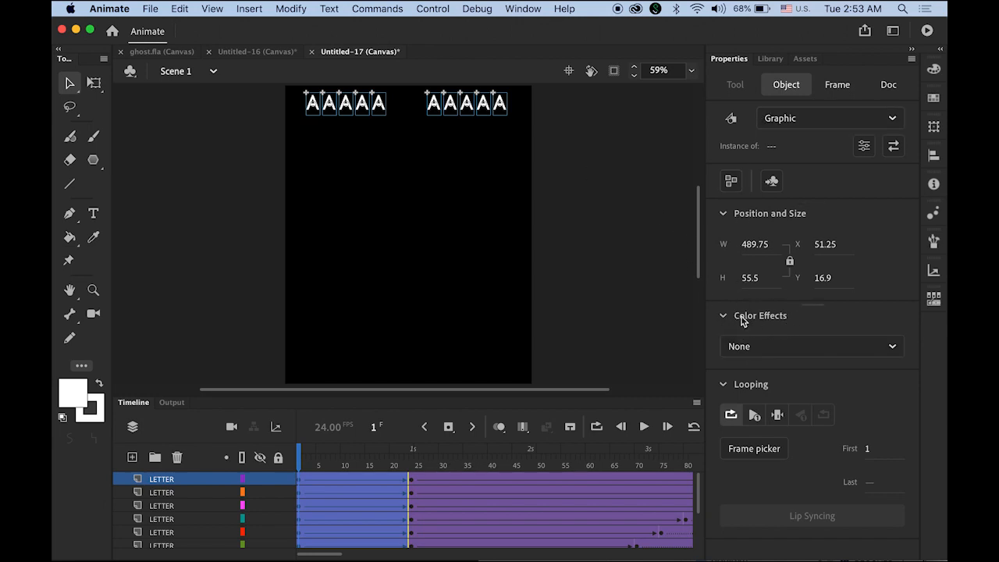
Apply an Alpha color effect of 0% to the ten letters at frame 1.
{"action": "left_click", "coordinate": [892, 349]}
{"action": "left_click", "coordinate": [804, 463]}
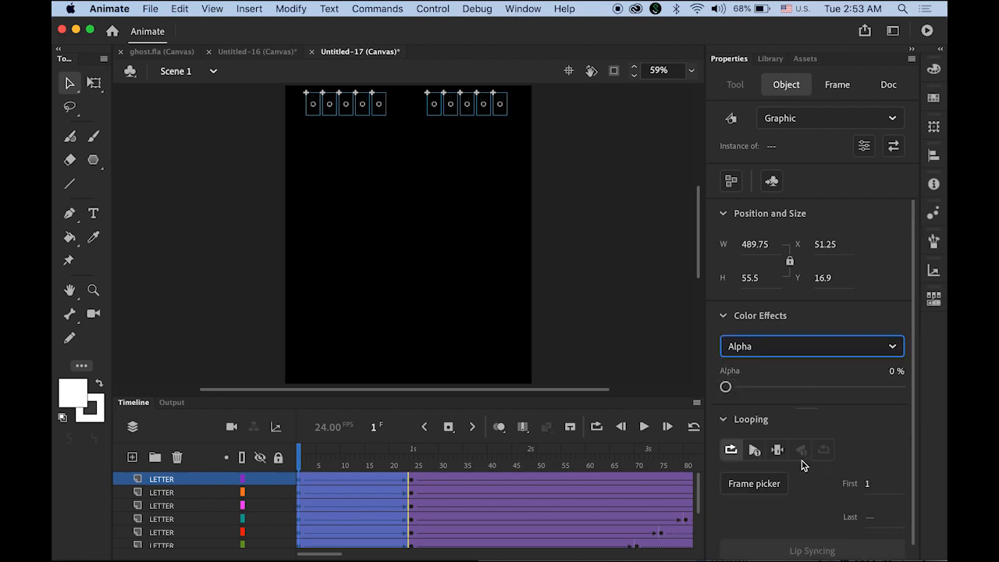
{"action": "left_click", "coordinate": [725, 387]}
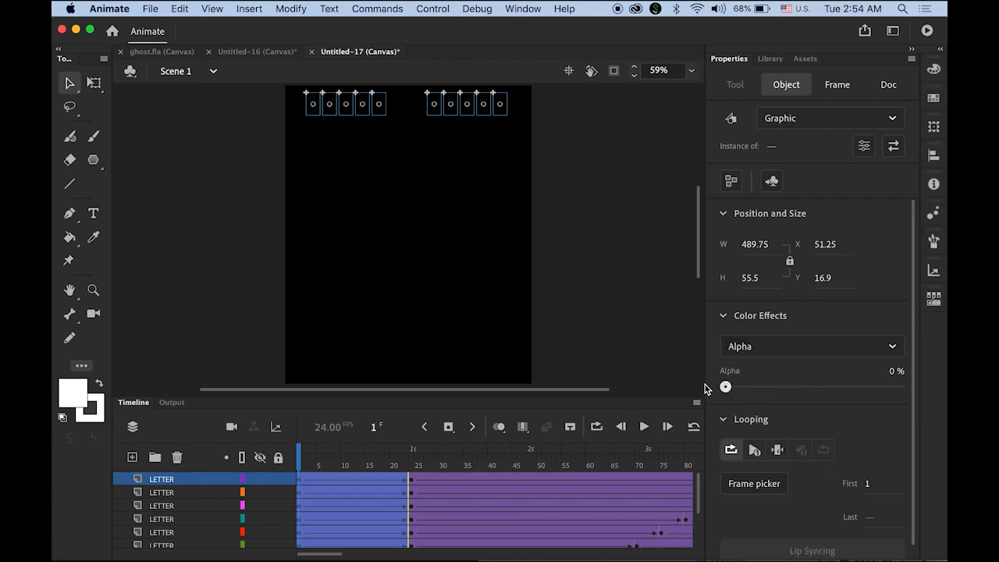
Deselect the letters and play the timeline from frame 1 to check the fade-in and the spelled words.
{"action": "left_click", "coordinate": [638, 327]}
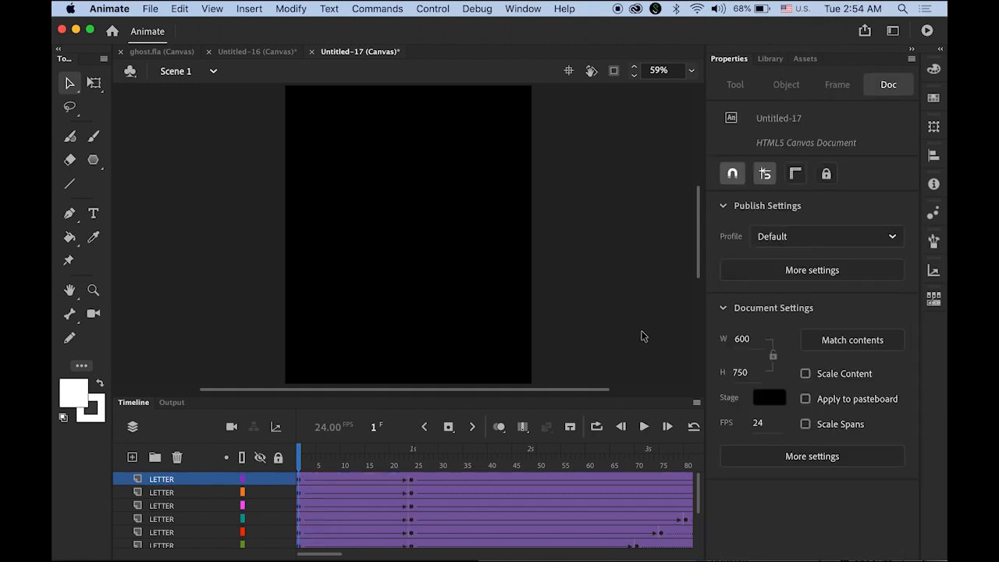
{"action": "left_click", "coordinate": [645, 427]}
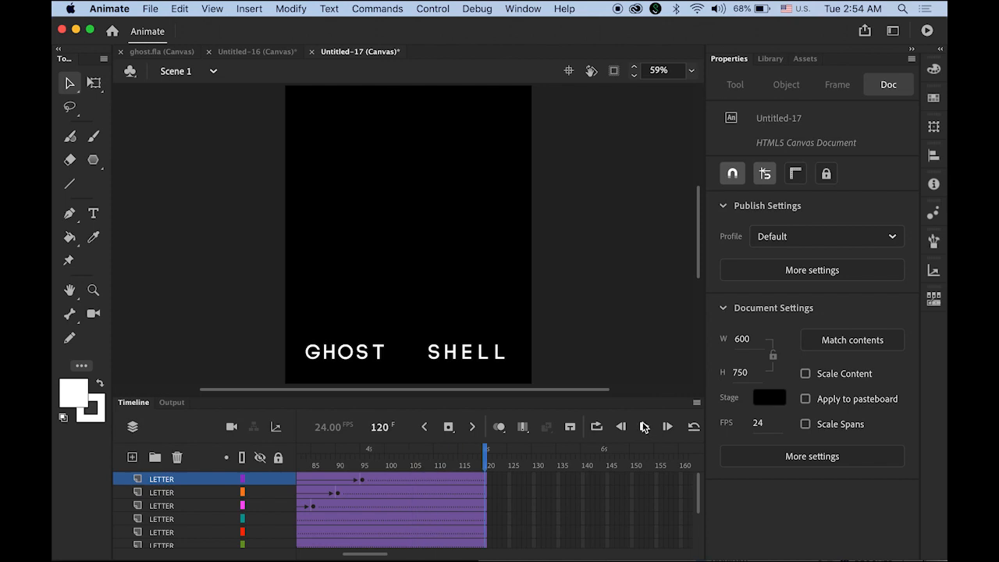
Shift all frames of the second LETTER layer from the bottom, the H of GHOST, to start at frame 6.
{"action": "left_click", "coordinate": [644, 426]}
{"action": "left_click_drag", "start_coordinate": [696, 493], "coordinate": [698, 546]}
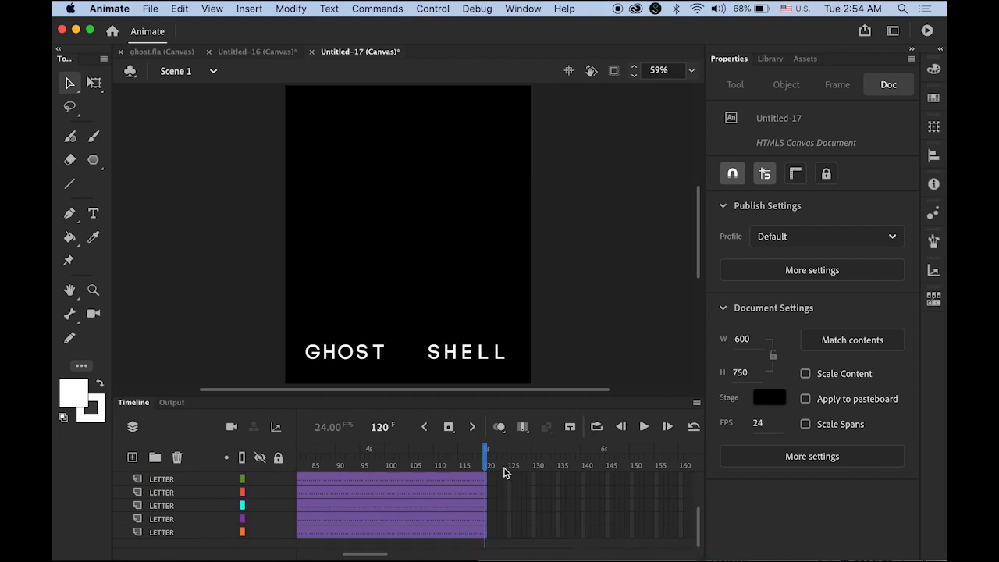
{"action": "left_click_drag", "start_coordinate": [484, 458], "coordinate": [219, 453]}
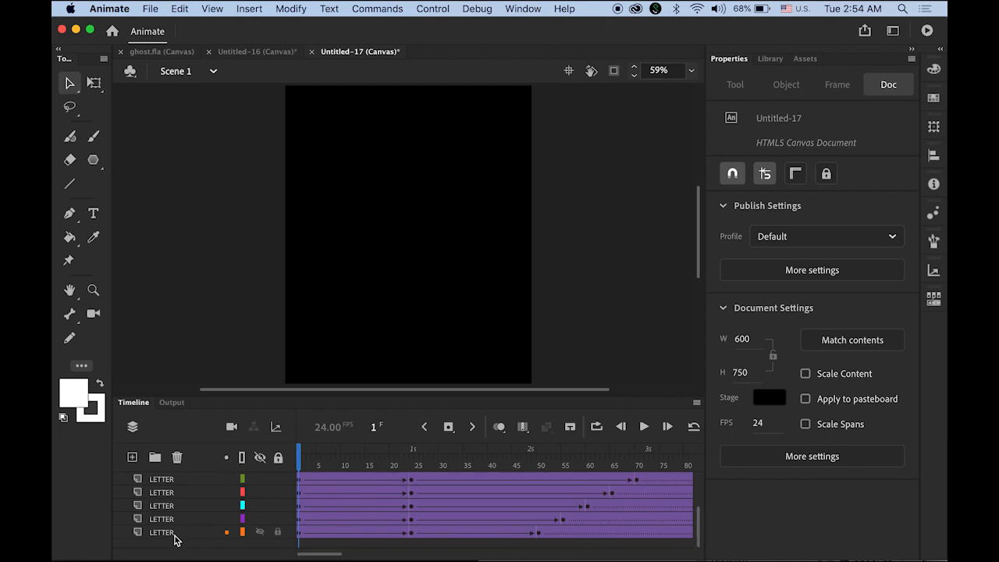
{"action": "left_click", "coordinate": [162, 532]}
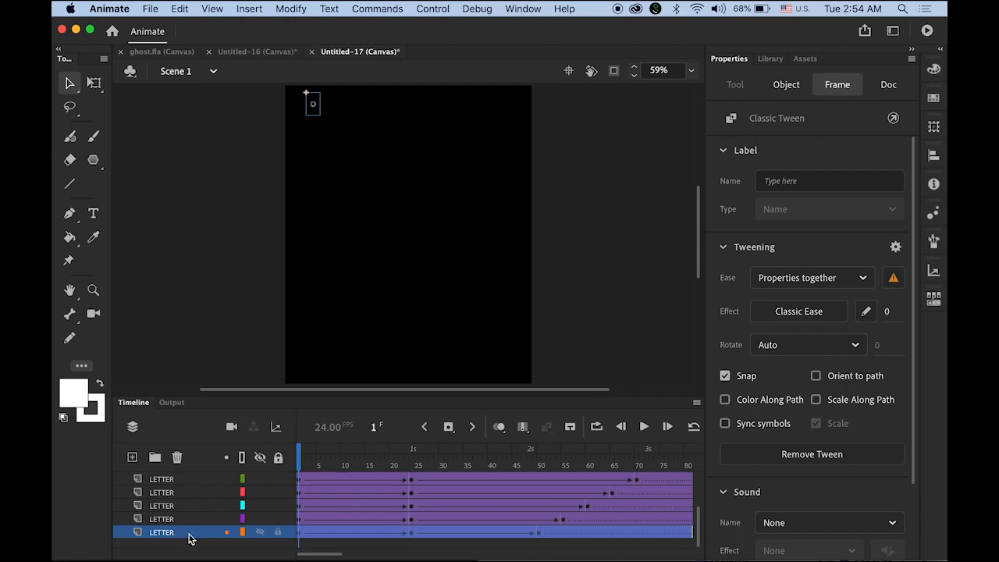
{"action": "left_click", "coordinate": [168, 520]}
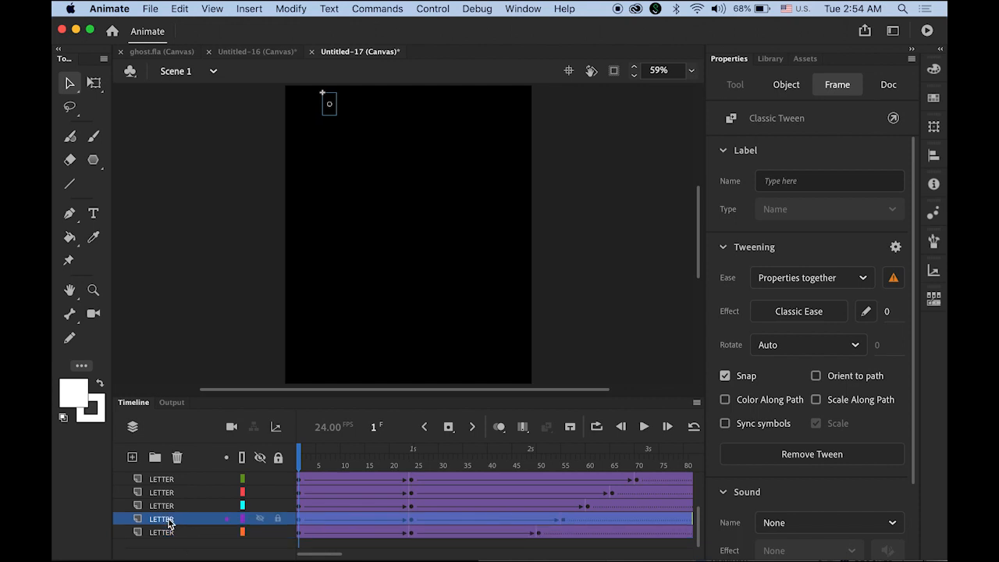
{"action": "left_click", "coordinate": [322, 518]}
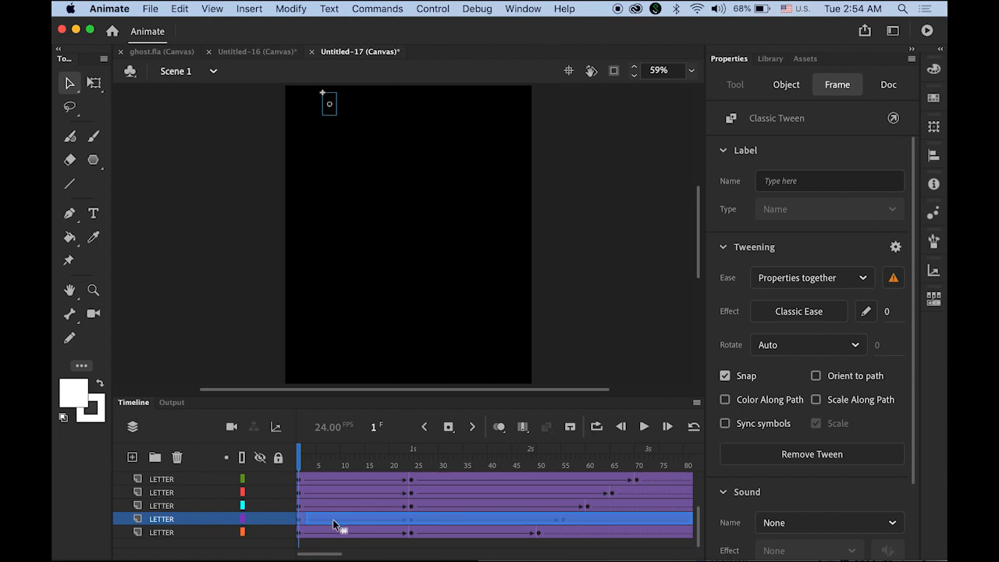
{"action": "left_click_drag", "start_coordinate": [348, 525], "coordinate": [352, 526]}
{"action": "left_click_drag", "start_coordinate": [350, 521], "coordinate": [350, 521]}
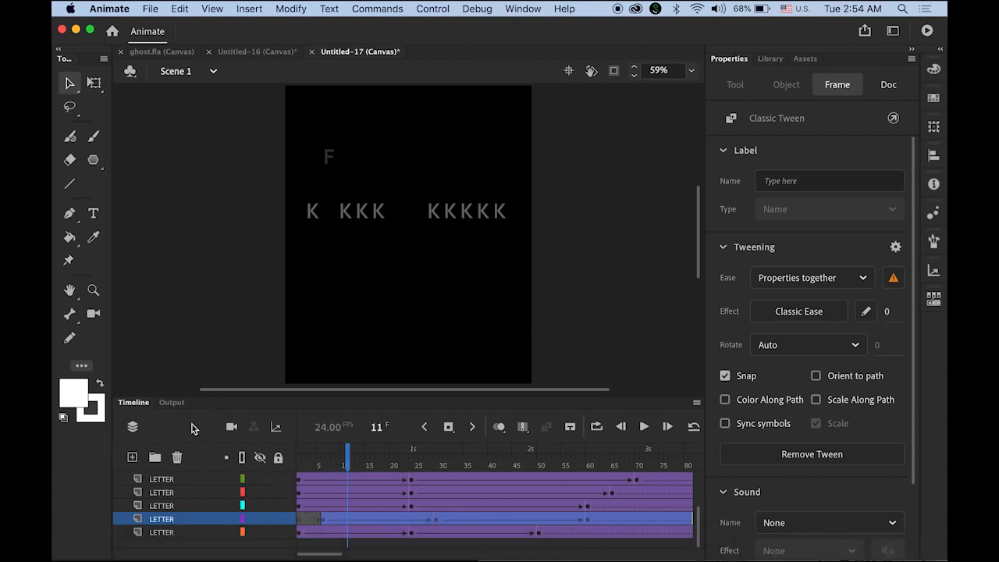
Shift all frames of the third and fourth LETTER layers from the bottom to start at frames 11 and 16.
{"action": "left_click", "coordinate": [171, 506]}
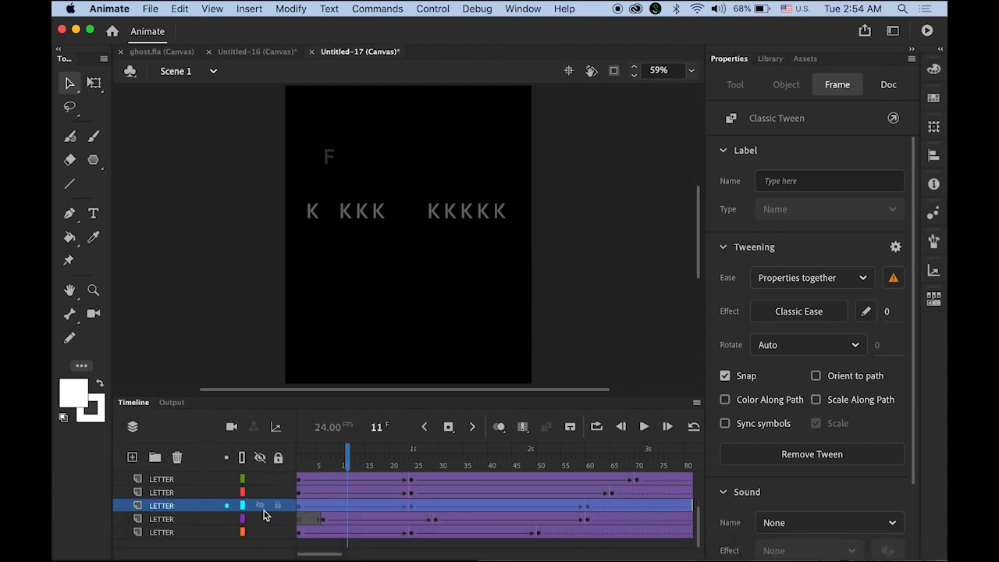
{"action": "left_click", "coordinate": [314, 504]}
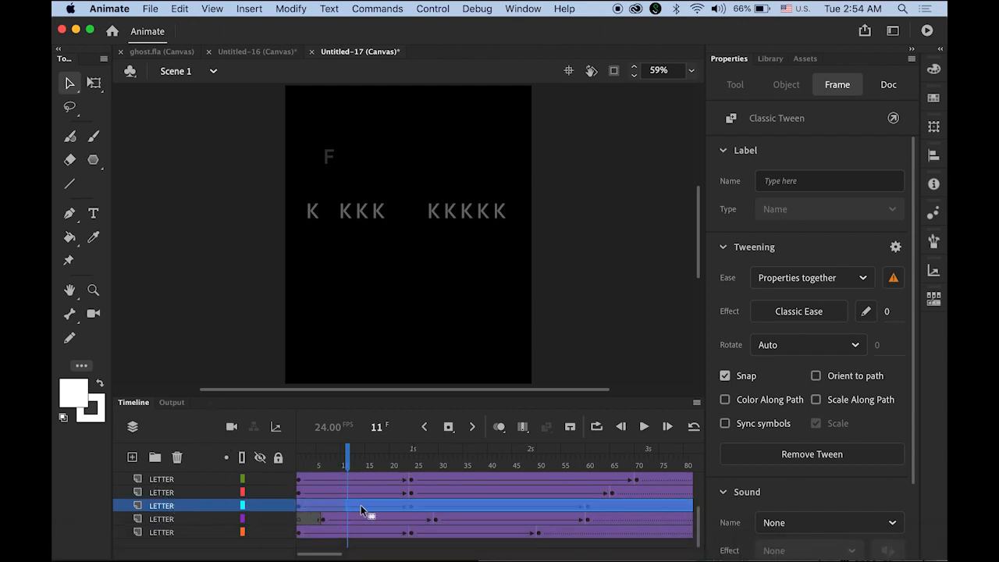
{"action": "left_click_drag", "start_coordinate": [360, 505], "coordinate": [360, 506]}
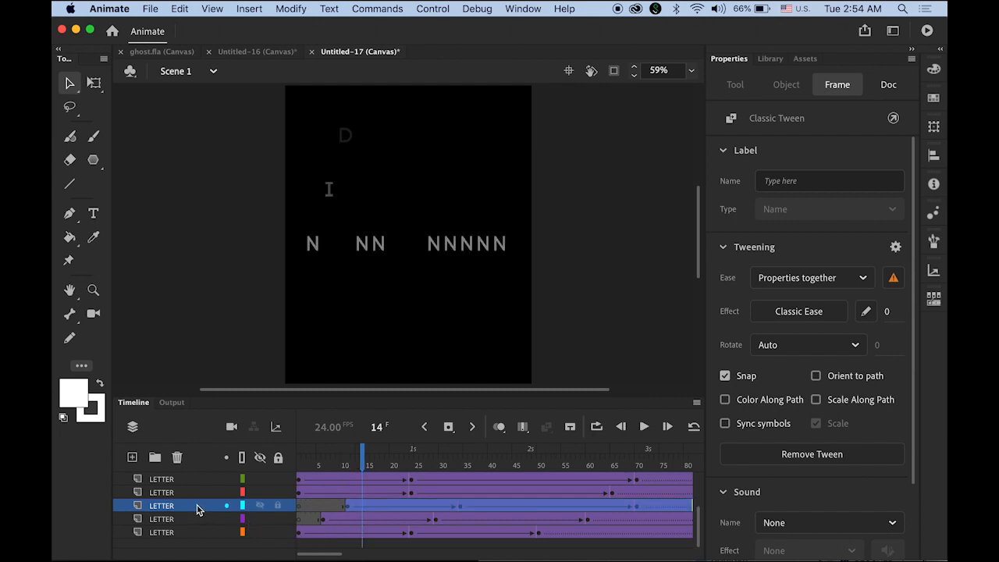
{"action": "left_click", "coordinate": [170, 492]}
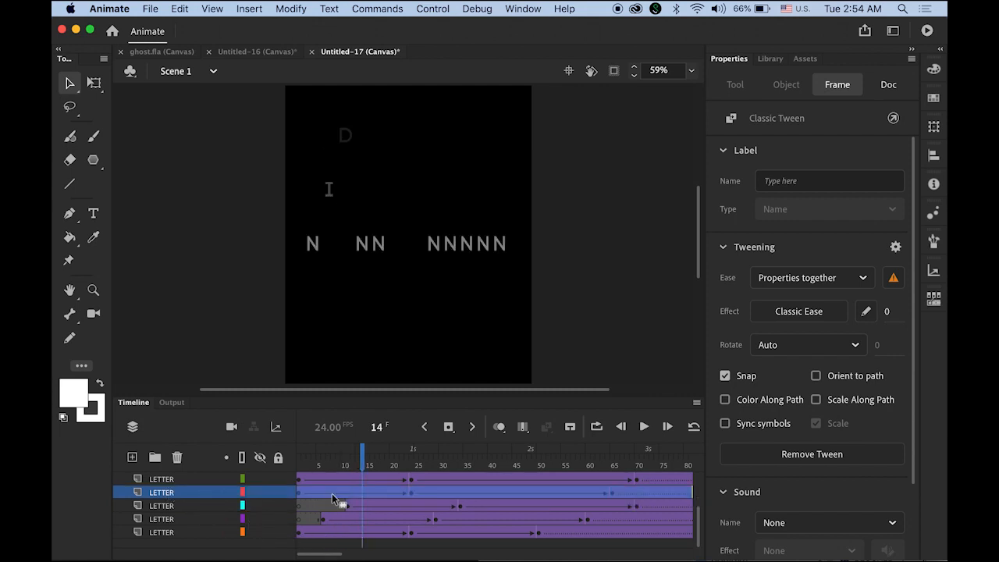
{"action": "left_click_drag", "start_coordinate": [332, 499], "coordinate": [402, 500]}
{"action": "left_click", "coordinate": [401, 499]}
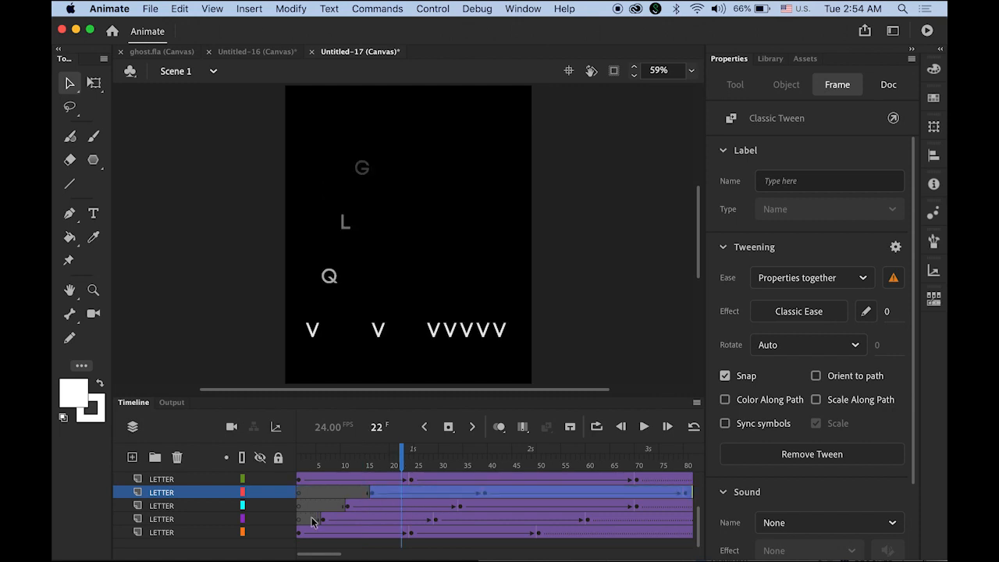
{"action": "left_click", "coordinate": [177, 482]}
{"action": "left_click_drag", "start_coordinate": [327, 481], "coordinate": [423, 486]}
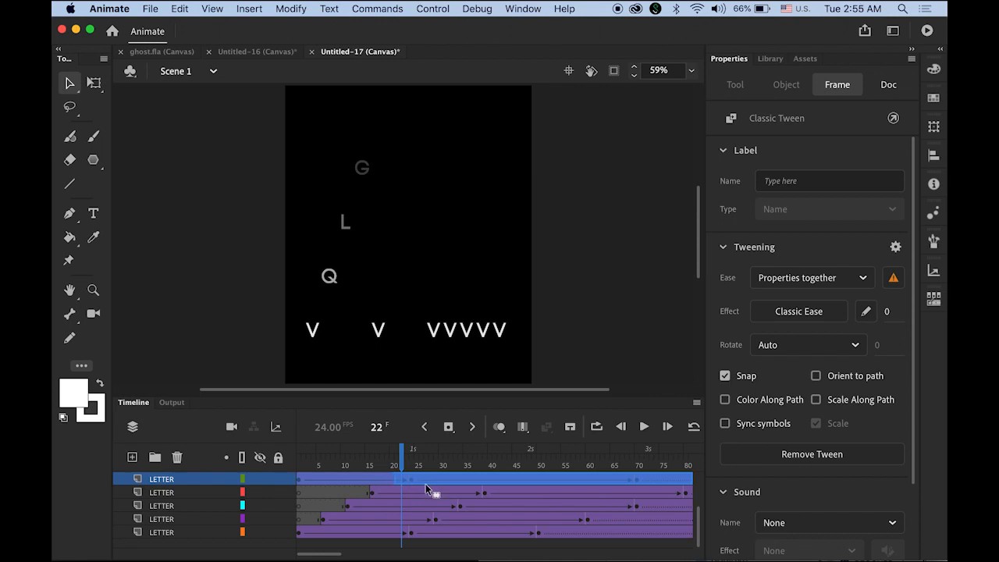
{"action": "left_click_drag", "start_coordinate": [426, 489], "coordinate": [428, 490]}
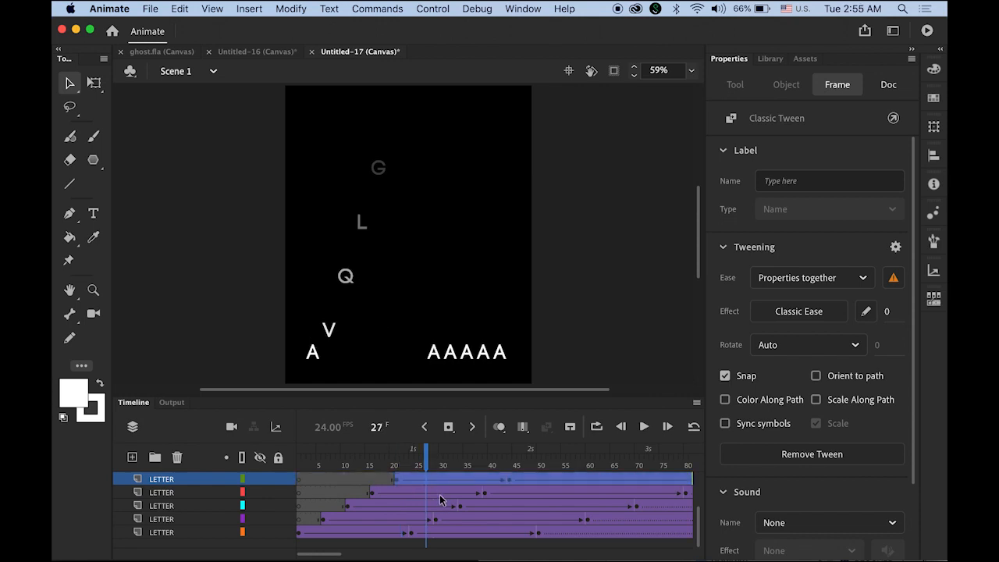
{"action": "key", "text": "super+z"}
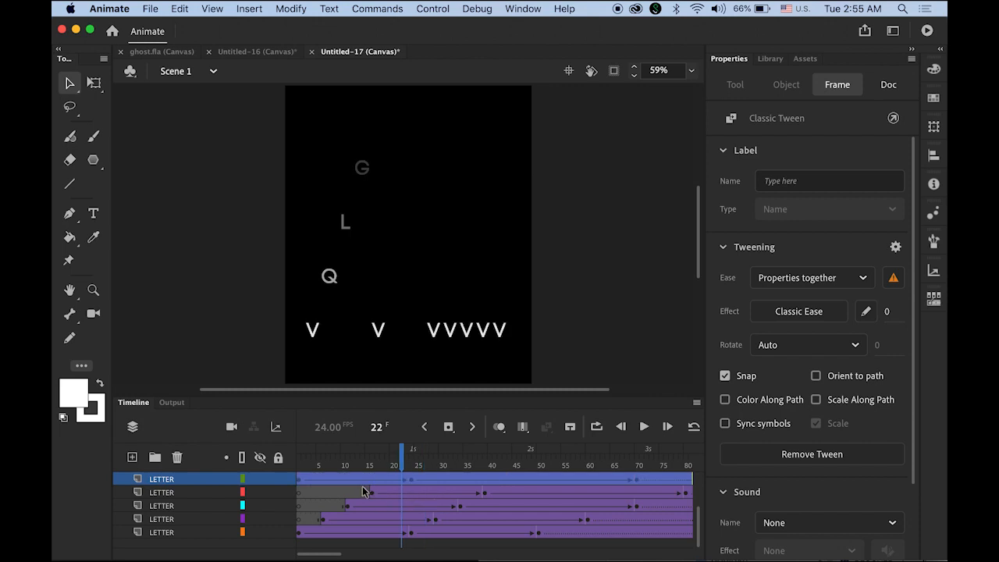
Shift all frames of the fifth and sixth LETTER layers from the bottom to start at about frames 22 and 29.
{"action": "left_click_drag", "start_coordinate": [411, 480], "coordinate": [439, 489]}
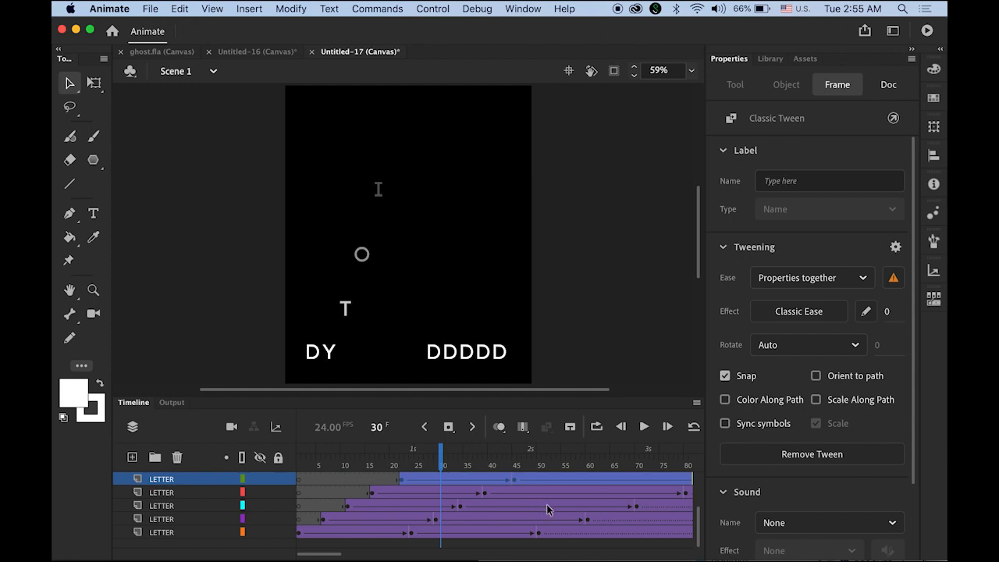
{"action": "left_click_drag", "start_coordinate": [698, 527], "coordinate": [697, 507]}
{"action": "left_click", "coordinate": [180, 506]}
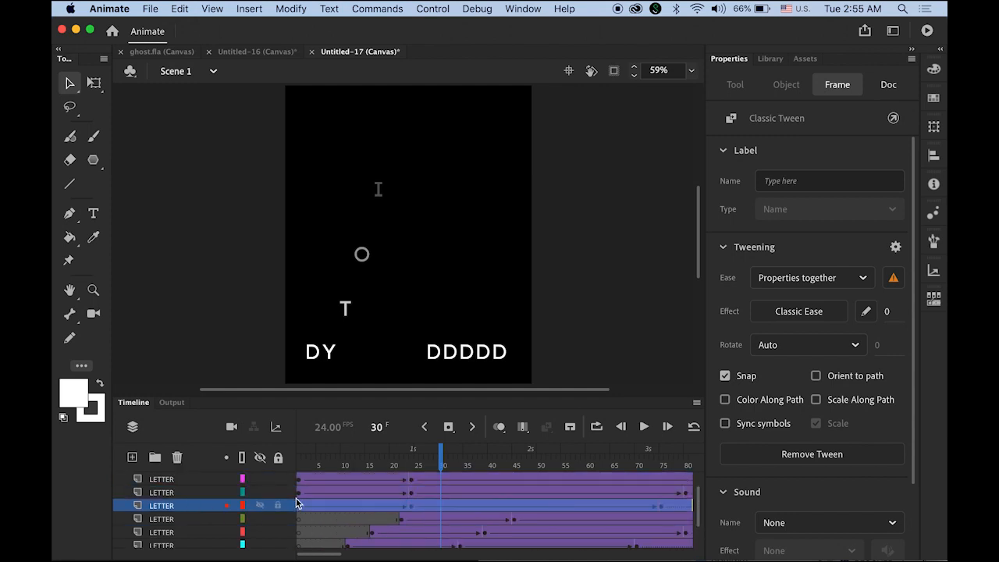
{"action": "left_click_drag", "start_coordinate": [317, 506], "coordinate": [457, 513]}
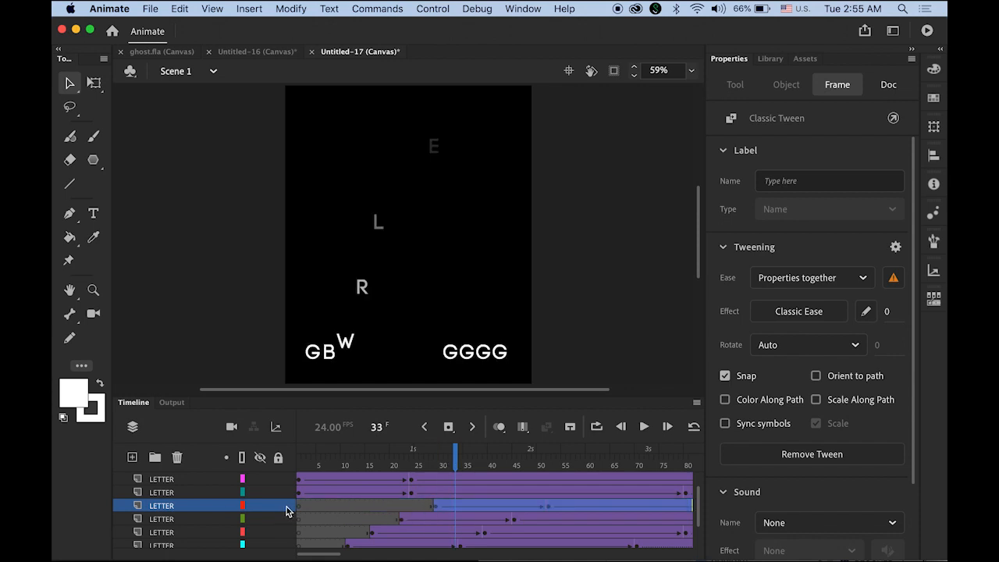
Shift all frames of the seventh and eighth LETTER layers from the bottom to start at about frames 35 and 42.
{"action": "left_click", "coordinate": [173, 494]}
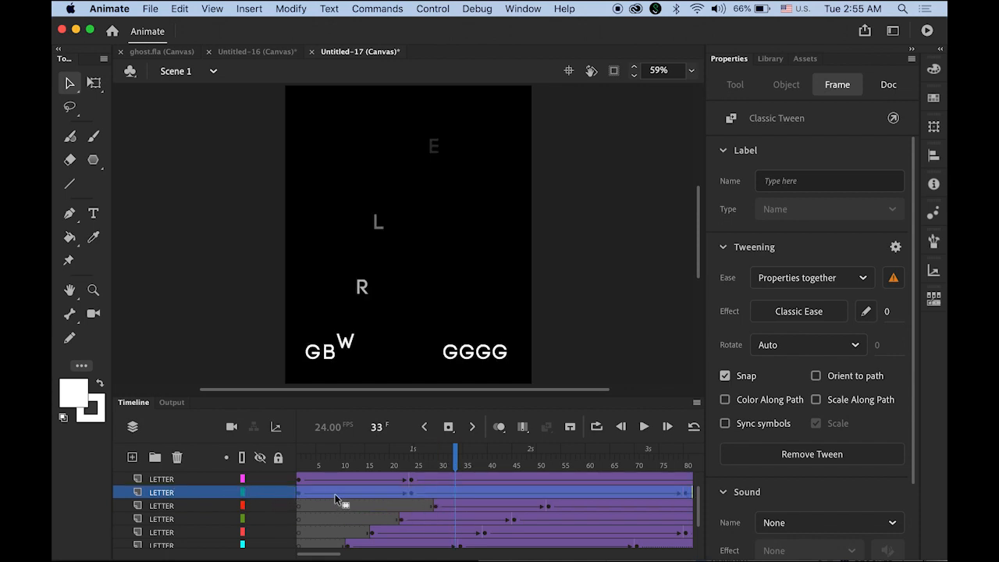
{"action": "left_click_drag", "start_coordinate": [335, 494], "coordinate": [497, 495]}
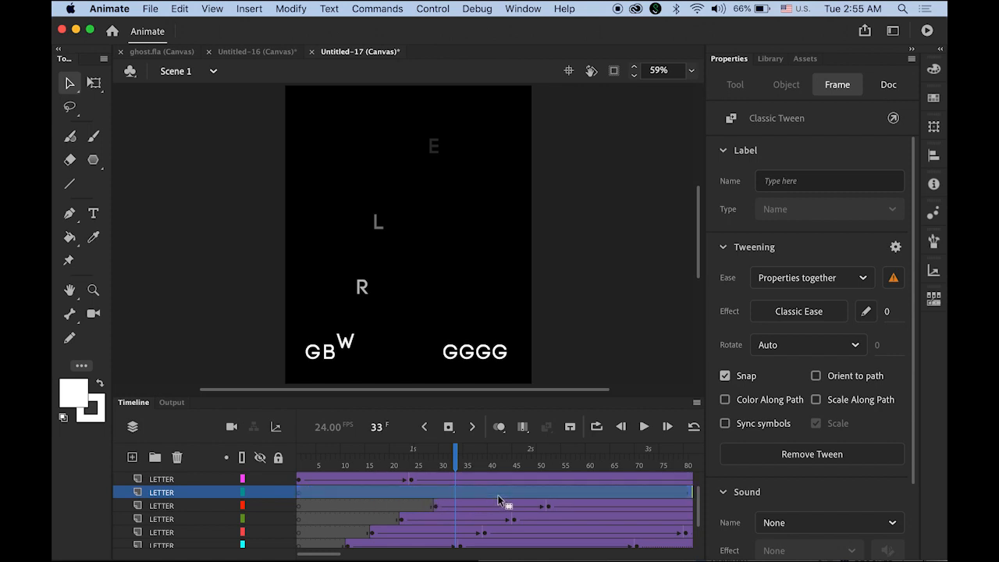
{"action": "left_click", "coordinate": [209, 479]}
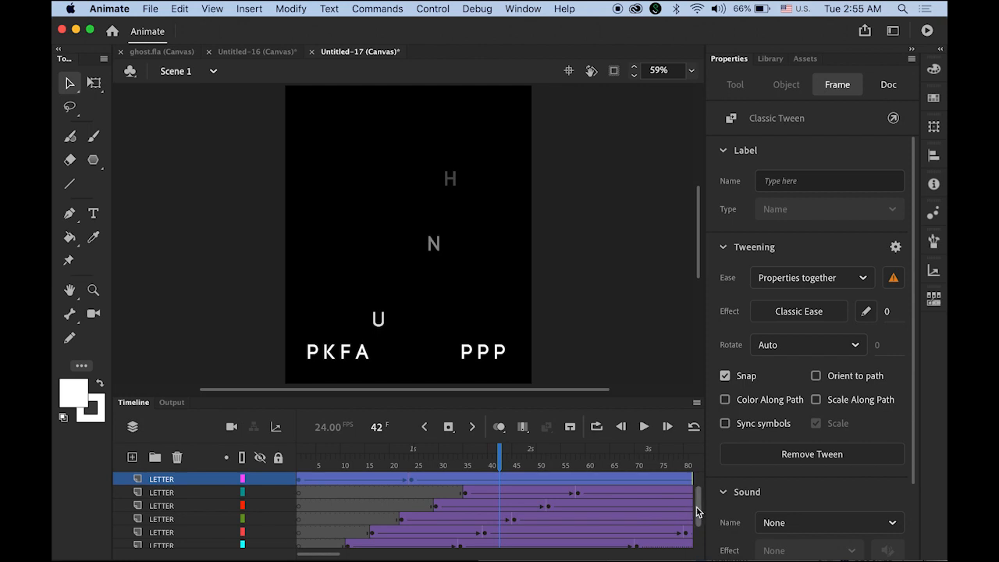
{"action": "scroll", "coordinate": [698, 511], "scroll_direction": "up", "scroll_amount": 2}
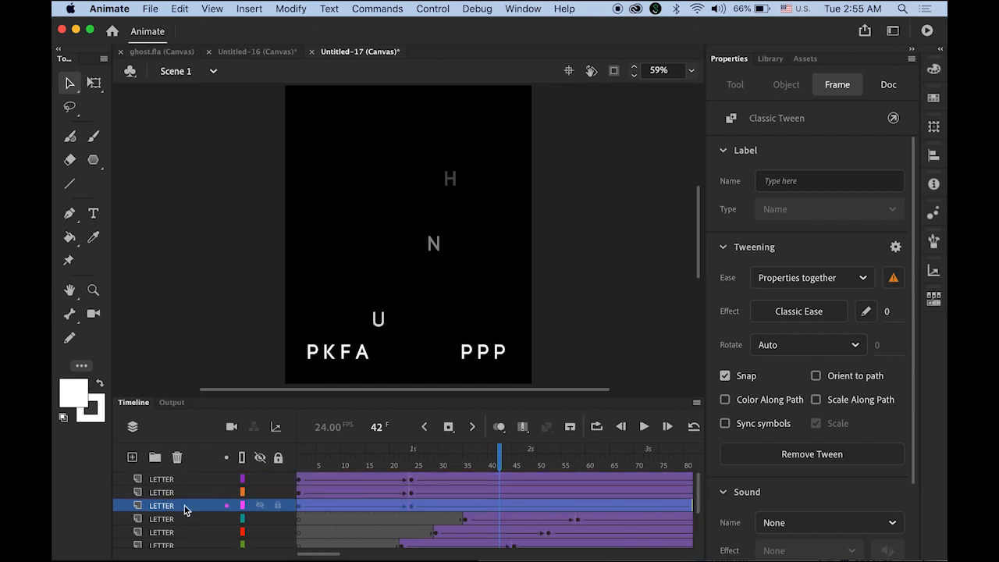
{"action": "left_click_drag", "start_coordinate": [186, 510], "coordinate": [370, 508]}
{"action": "left_click_drag", "start_coordinate": [441, 505], "coordinate": [404, 507]}
{"action": "left_click_drag", "start_coordinate": [328, 505], "coordinate": [362, 508]}
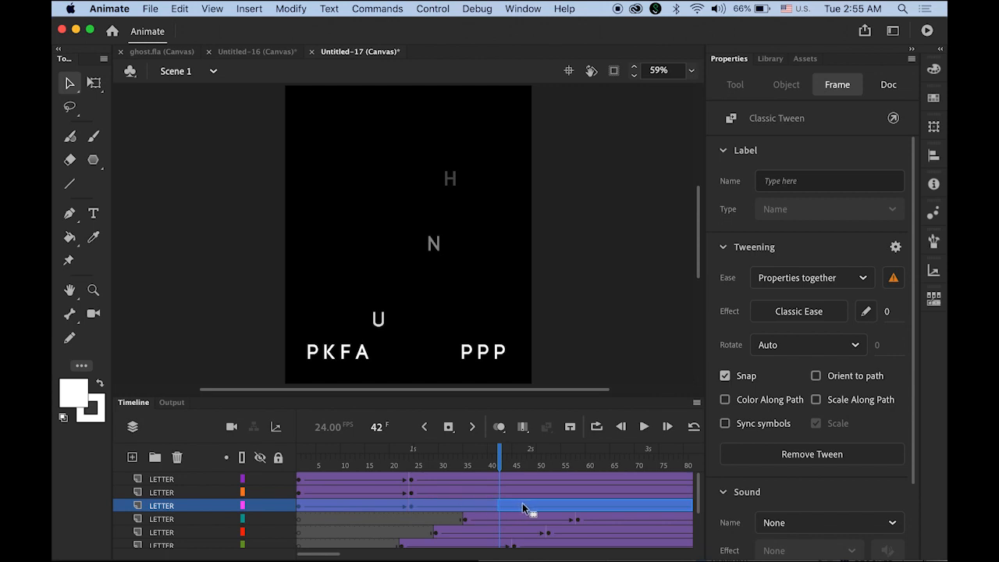
{"action": "left_click_drag", "start_coordinate": [522, 503], "coordinate": [522, 503]}
Shift all frames of the two uppermost LETTER layers, the final two Ls, to start at about frames 49 and 56.
{"action": "left_click", "coordinate": [174, 495]}
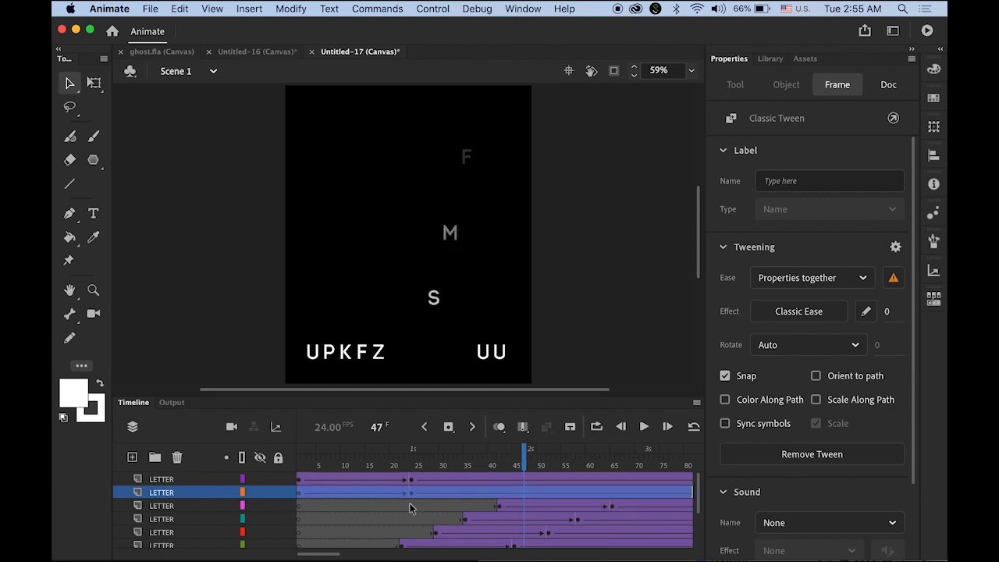
{"action": "left_click_drag", "start_coordinate": [325, 494], "coordinate": [543, 489]}
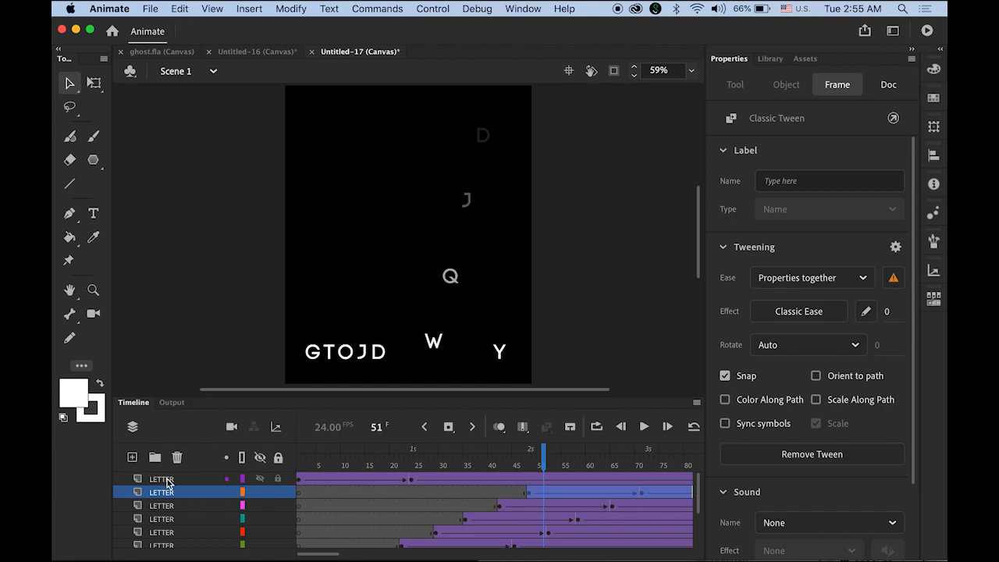
{"action": "key", "text": "cmd+z"}
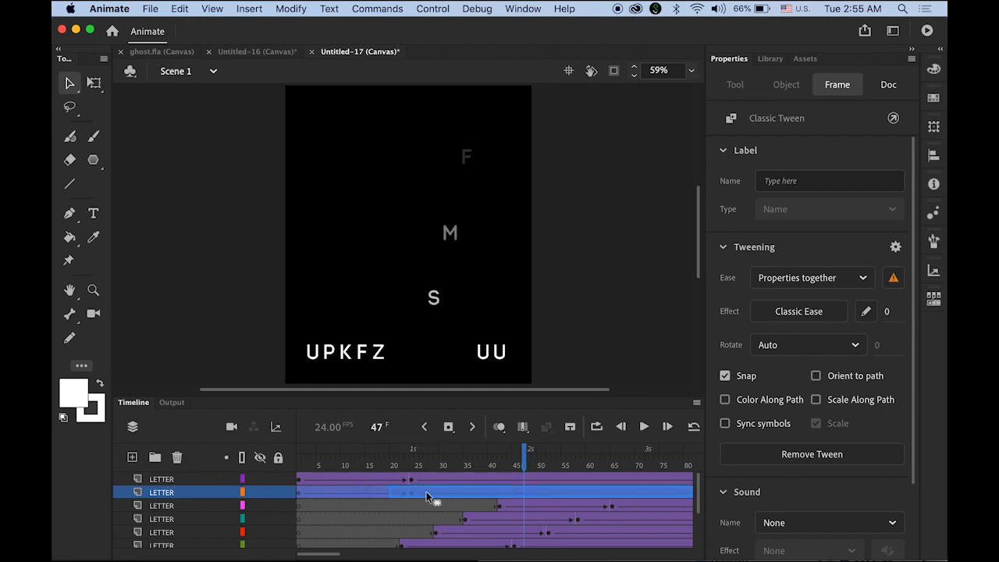
{"action": "left_click_drag", "start_coordinate": [557, 492], "coordinate": [557, 493]}
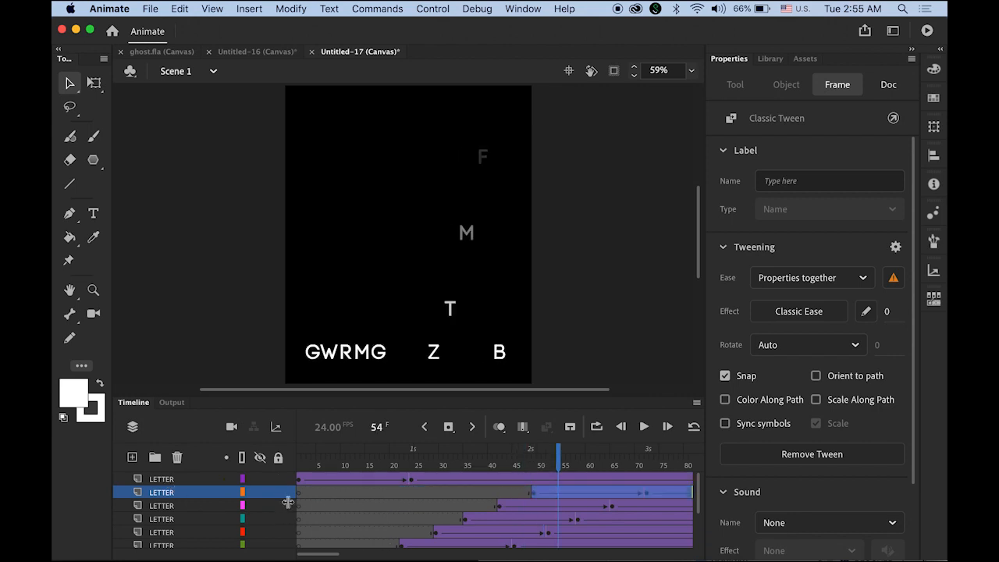
{"action": "left_click", "coordinate": [320, 475]}
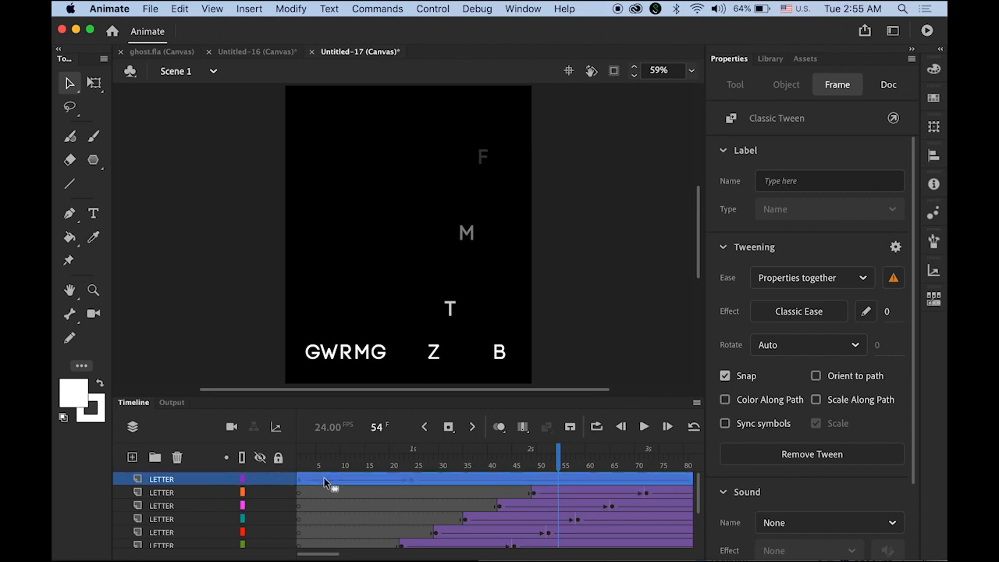
{"action": "left_click_drag", "start_coordinate": [453, 478], "coordinate": [593, 482]}
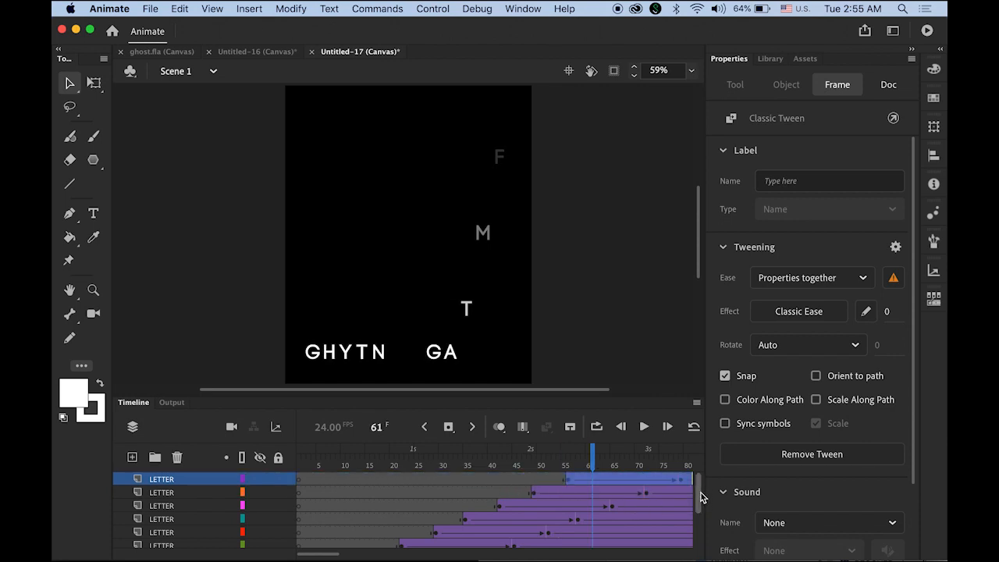
Play the timeline from frame 1 to check the staggered entrance of the ten letters.
{"action": "left_click_drag", "start_coordinate": [700, 497], "coordinate": [698, 536]}
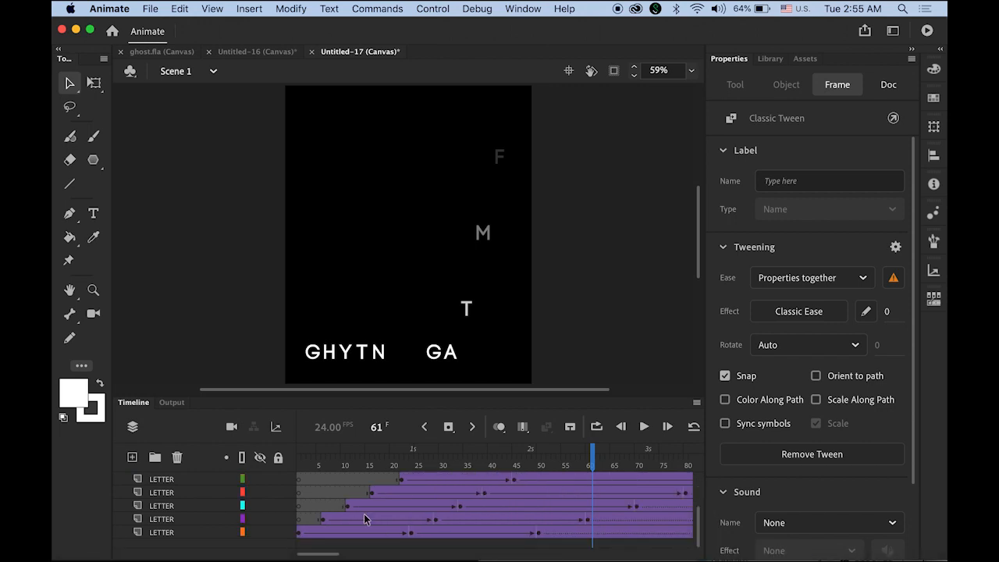
{"action": "left_click_drag", "start_coordinate": [591, 455], "coordinate": [148, 456]}
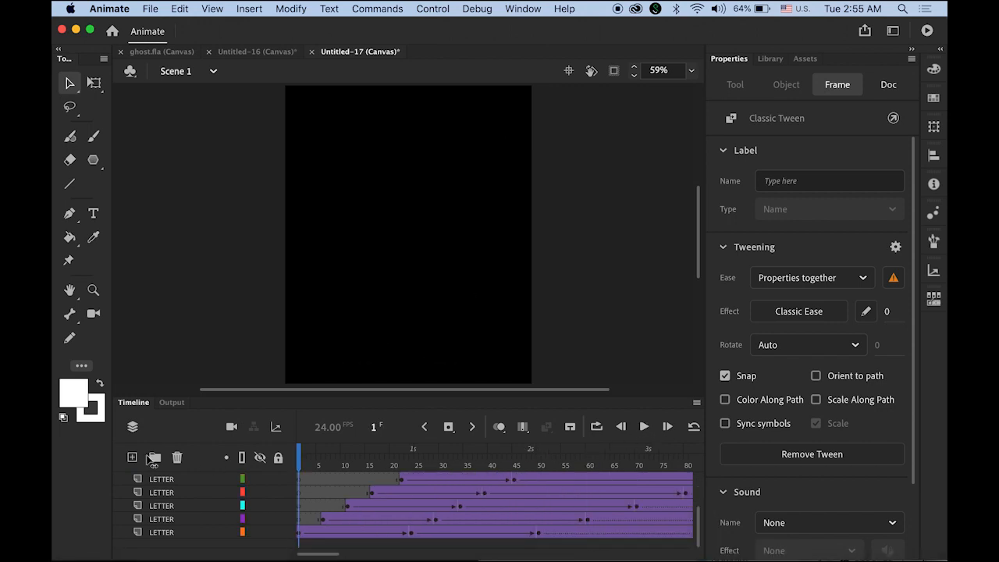
{"action": "left_click", "coordinate": [644, 429]}
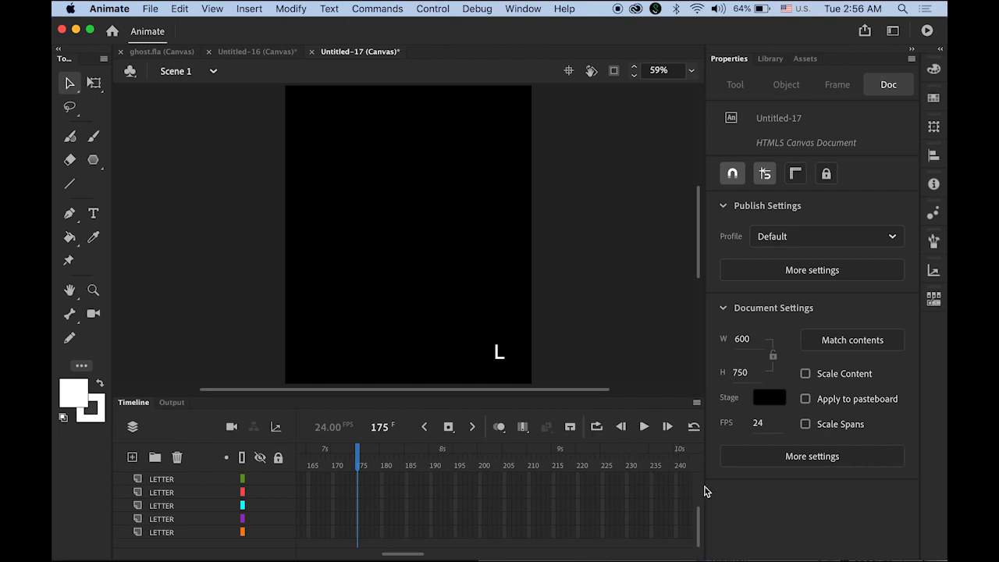
Insert frames up to frame 175 on every LETTER layer below the uppermost one and play the timeline.
{"action": "scroll", "coordinate": [699, 507], "scroll_direction": "up", "scroll_amount": 1}
{"action": "scroll", "coordinate": [703, 489], "scroll_direction": "up", "scroll_amount": 3}
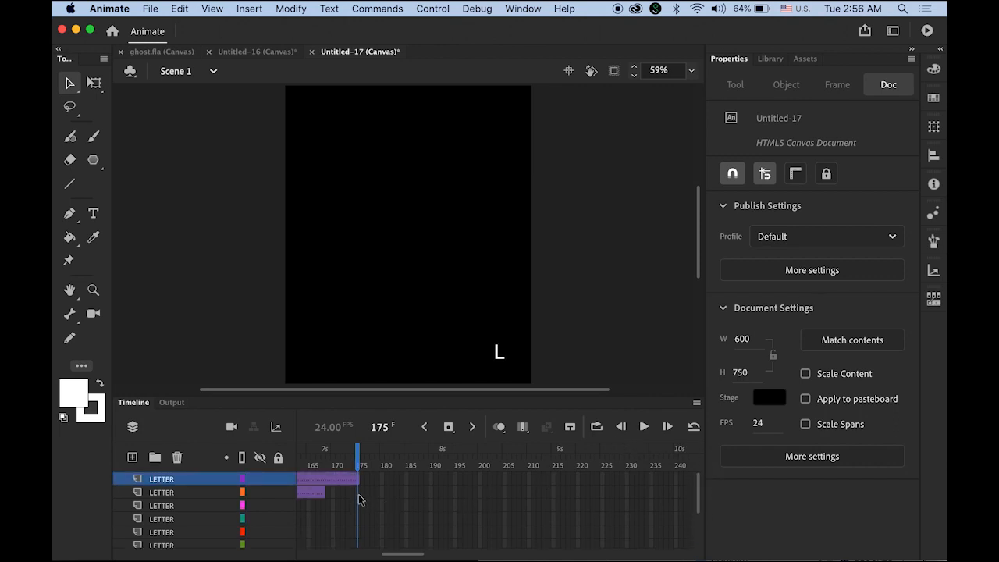
{"action": "mouse_move", "coordinate": [359, 467]}
{"action": "left_mouse_down"}
{"action": "mouse_move", "coordinate": [335, 467]}
{"action": "mouse_move", "coordinate": [365, 468]}
{"action": "left_mouse_up"}
{"action": "left_click", "coordinate": [358, 493]}
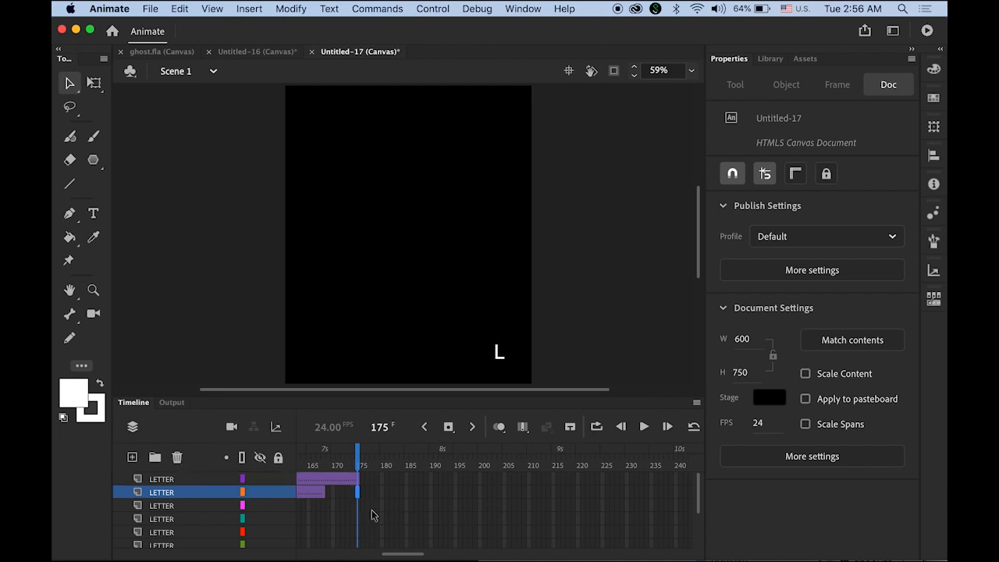
{"action": "left_click_drag", "start_coordinate": [701, 502], "coordinate": [700, 545]}
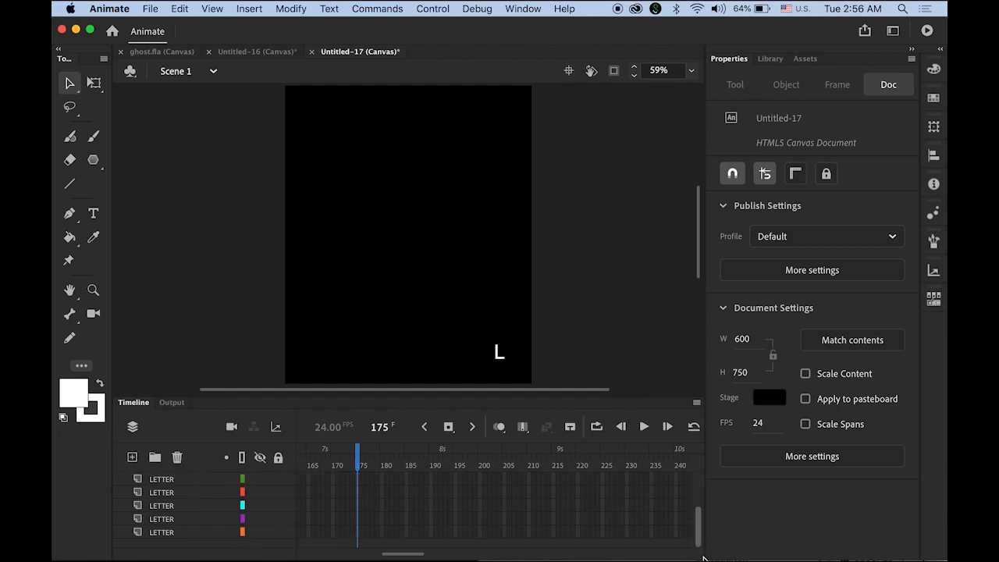
{"action": "left_click", "coordinate": [356, 537]}
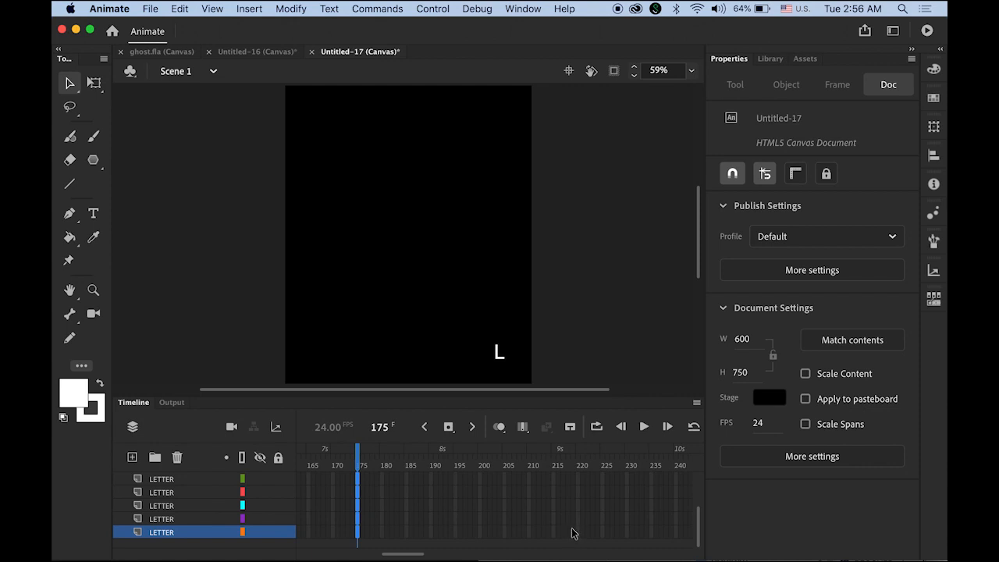
{"action": "right_click", "coordinate": [357, 522]}
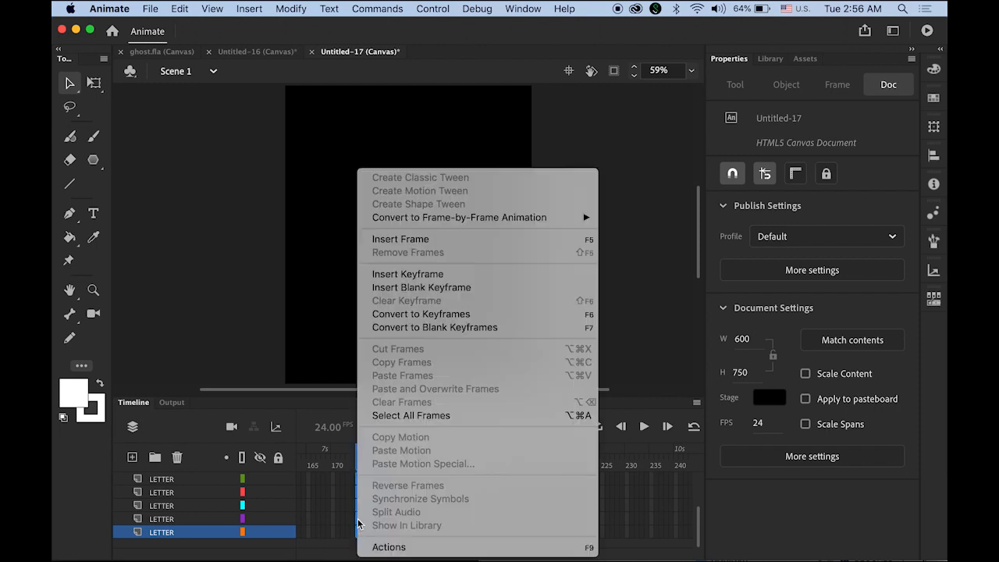
{"action": "left_click", "coordinate": [475, 239]}
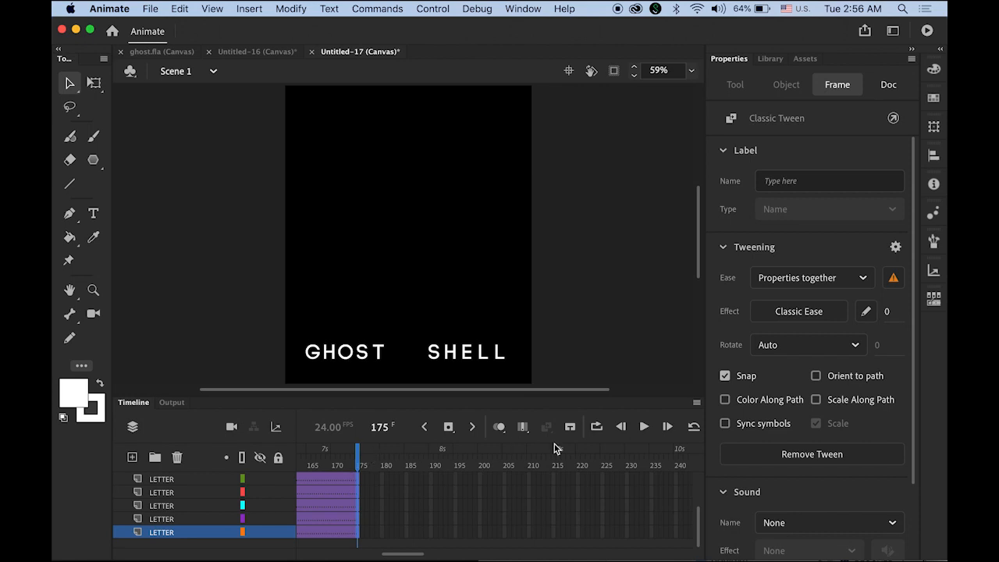
{"action": "left_click", "coordinate": [644, 428]}
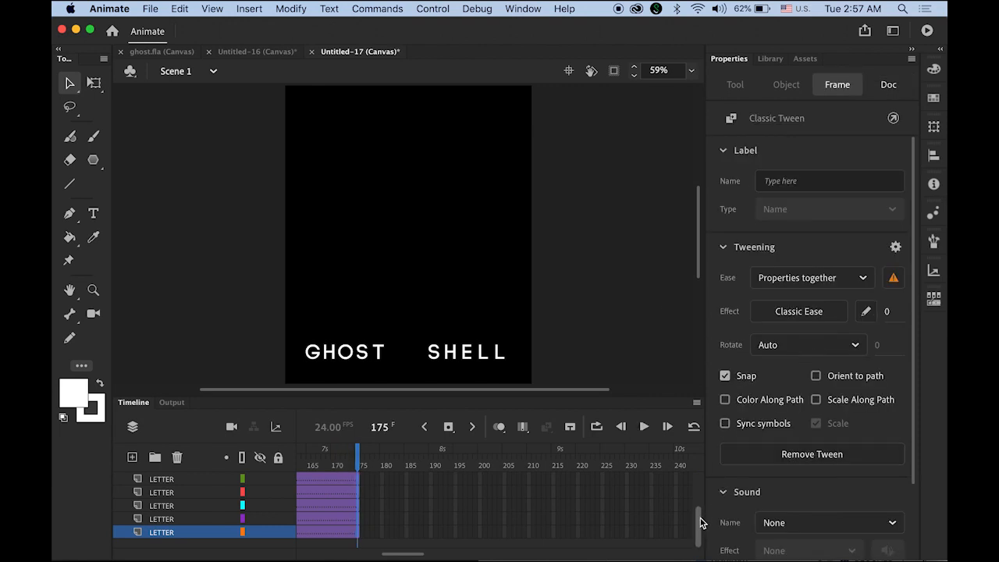
Add a new layer above all LETTER layers and give it a blank keyframe at frame 150.
{"action": "left_click_drag", "start_coordinate": [704, 522], "coordinate": [702, 489]}
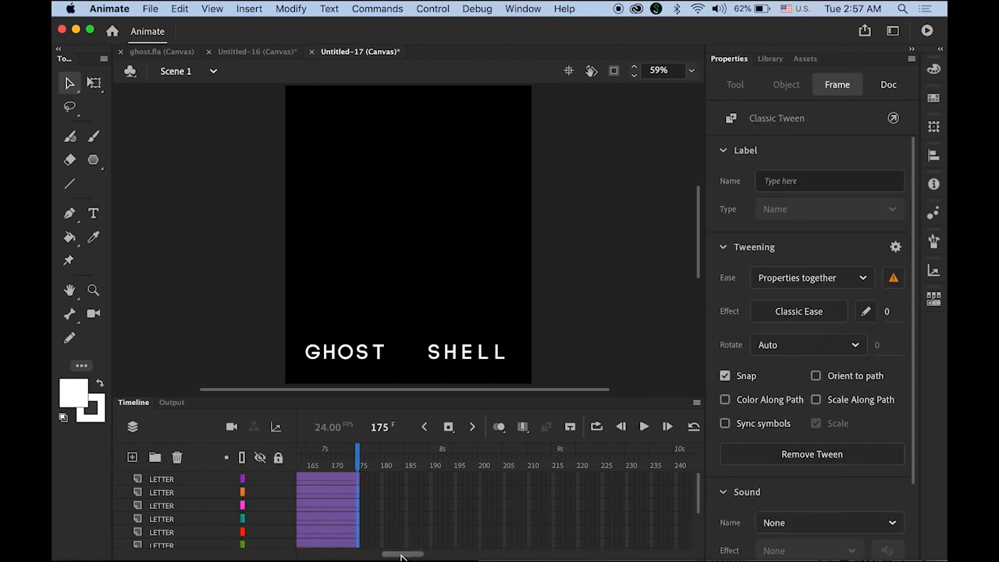
{"action": "left_click_drag", "start_coordinate": [404, 554], "coordinate": [381, 555]}
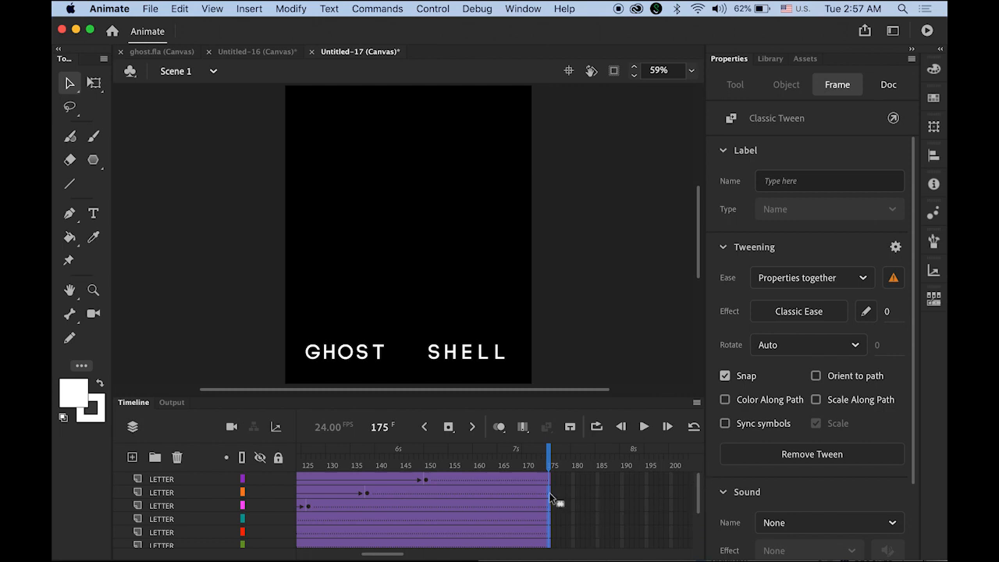
{"action": "left_click", "coordinate": [174, 479]}
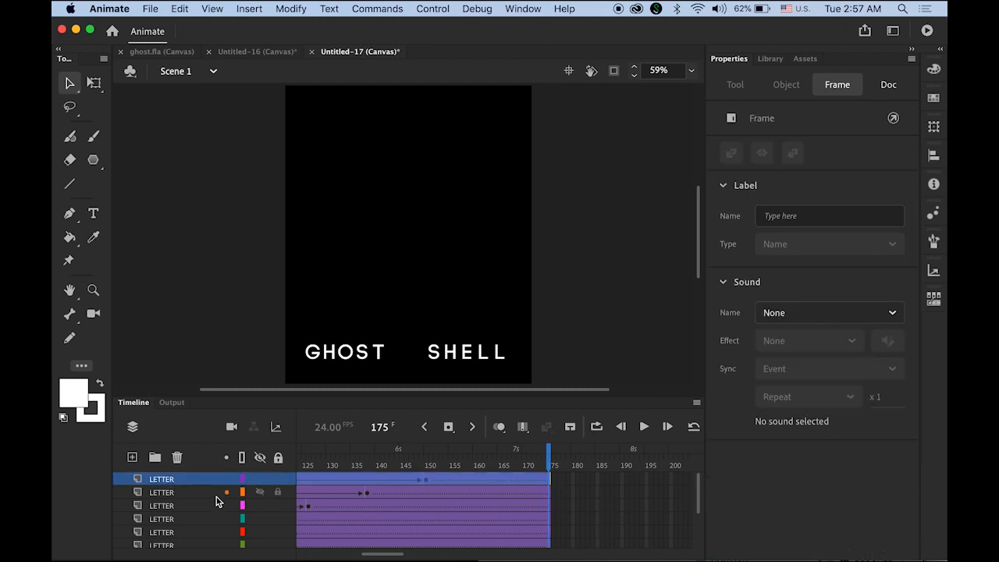
{"action": "left_click", "coordinate": [132, 458]}
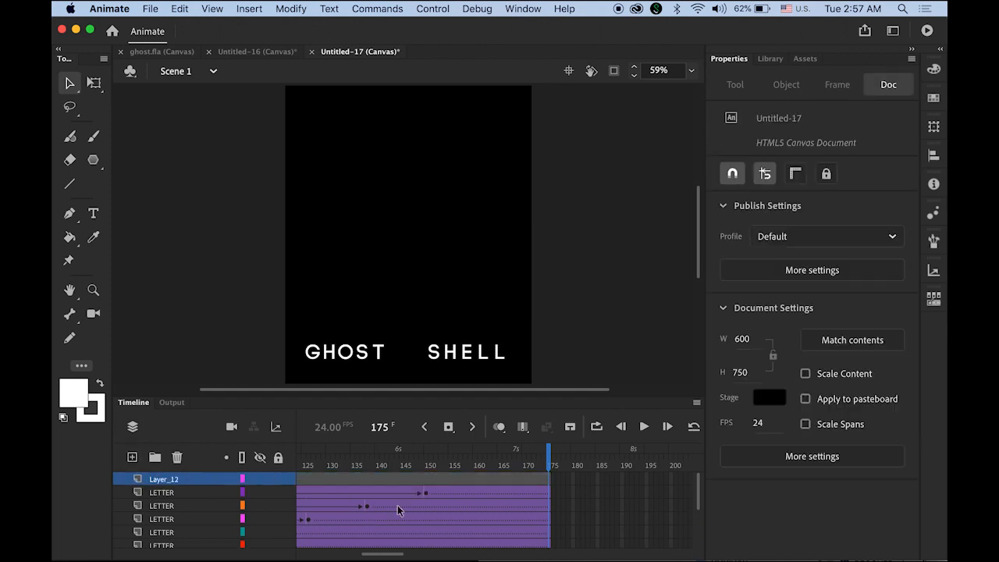
{"action": "left_click_drag", "start_coordinate": [550, 466], "coordinate": [428, 468]}
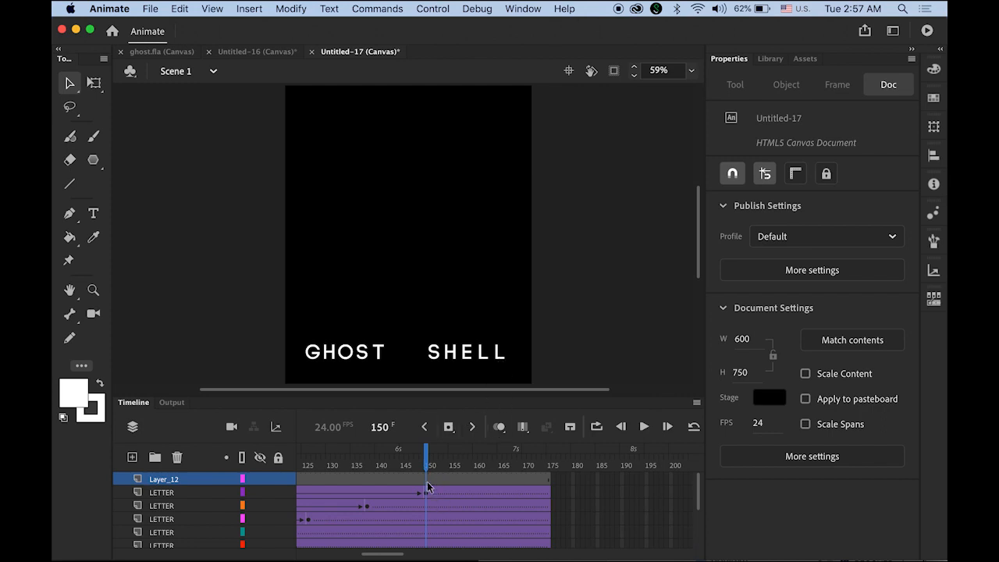
{"action": "left_click", "coordinate": [428, 485]}
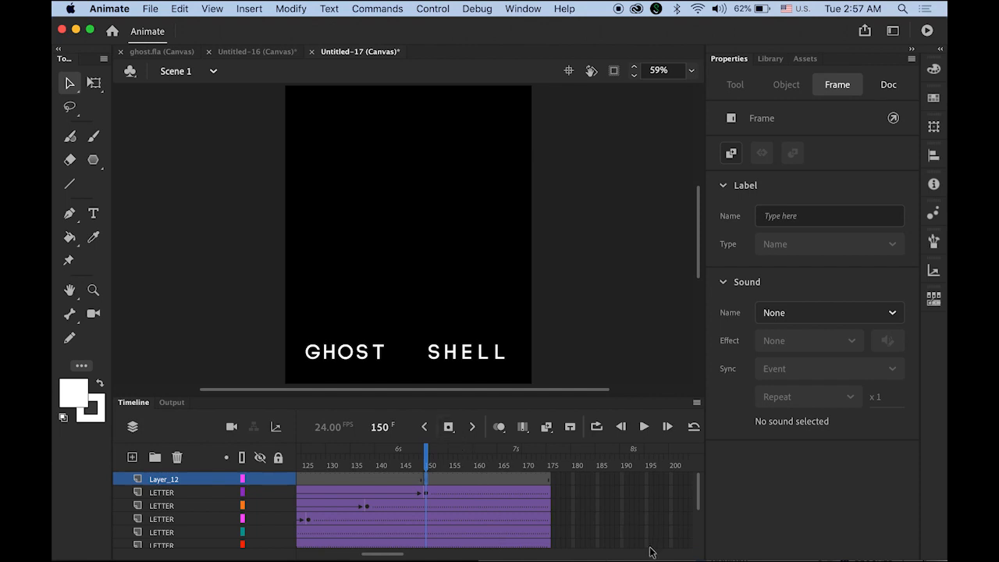
Draw a white three-sided PolyStar polygon about 123 x 107 px on the stage above the gap between GHOST and SHELL.
{"action": "left_click", "coordinate": [94, 161]}
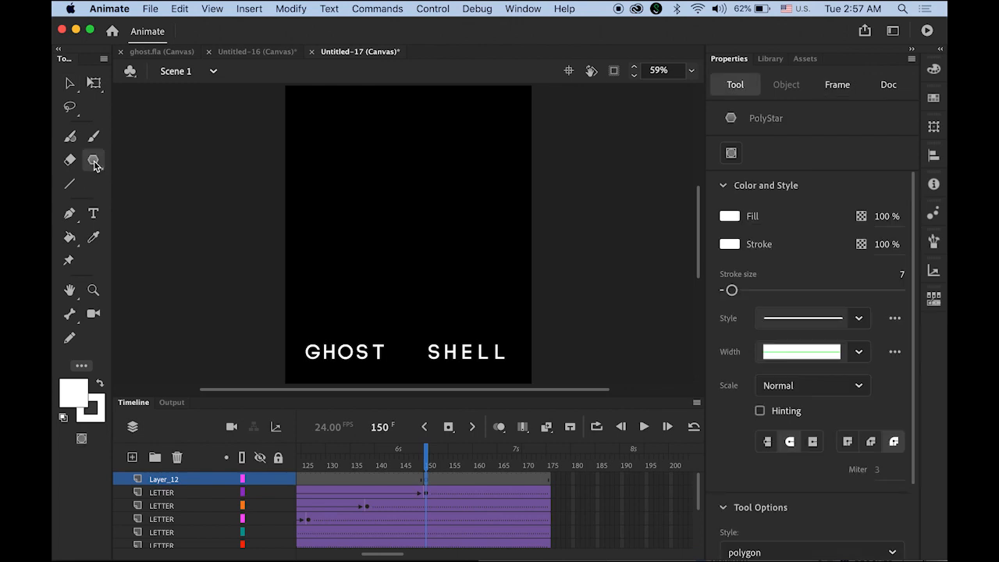
{"action": "left_click", "coordinate": [94, 162]}
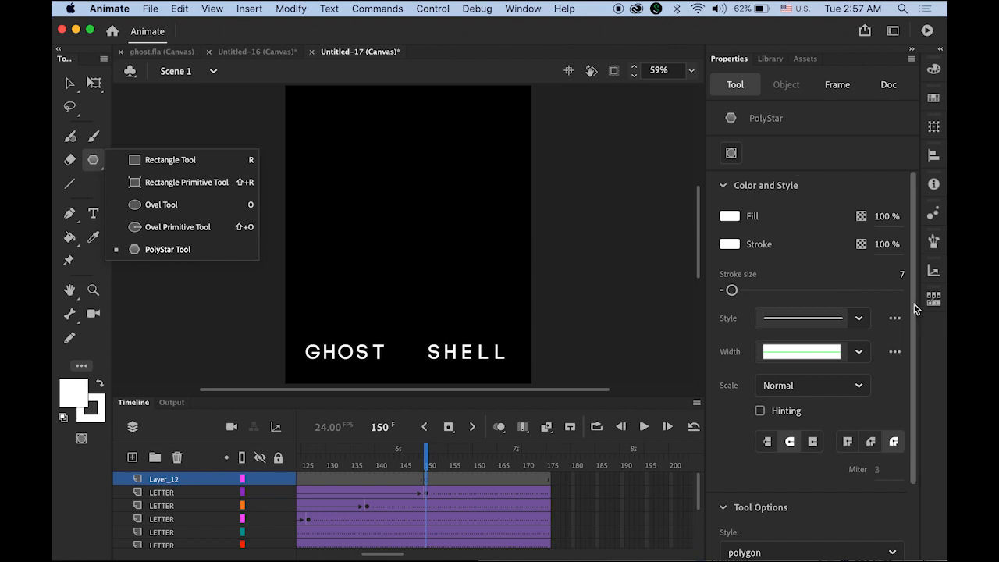
{"action": "left_click_drag", "start_coordinate": [915, 311], "coordinate": [907, 413]}
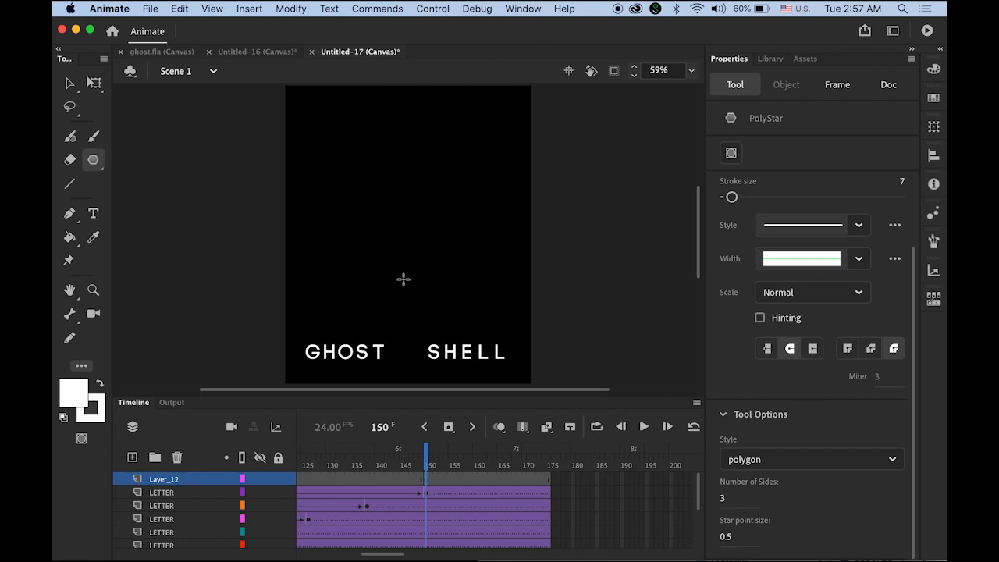
{"action": "left_click_drag", "start_coordinate": [395, 269], "coordinate": [421, 284]}
{"action": "left_click_drag", "start_coordinate": [420, 284], "coordinate": [420, 284]}
Delete the triangle's white fill, keeping only its outline.
{"action": "left_click", "coordinate": [69, 83]}
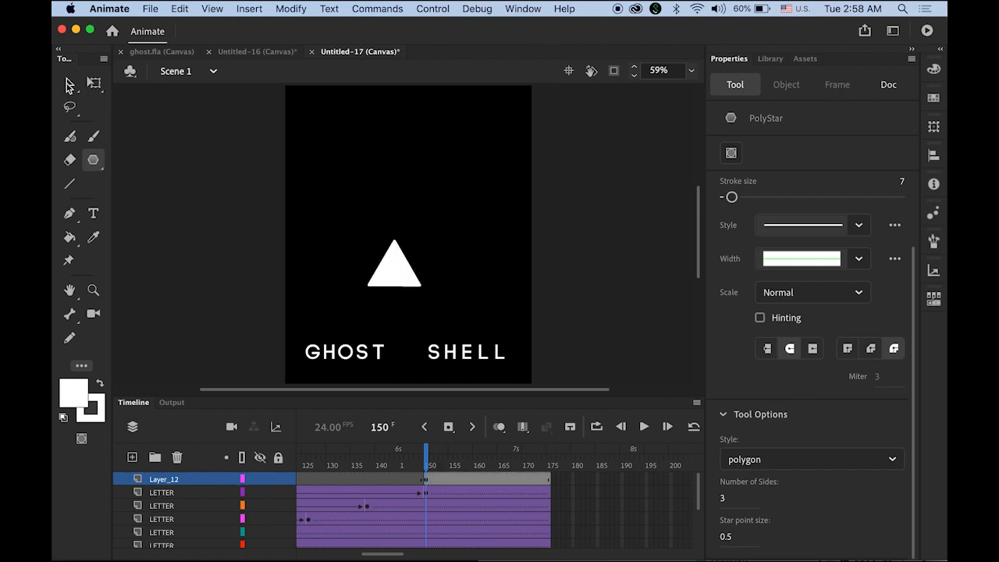
{"action": "left_click", "coordinate": [399, 278]}
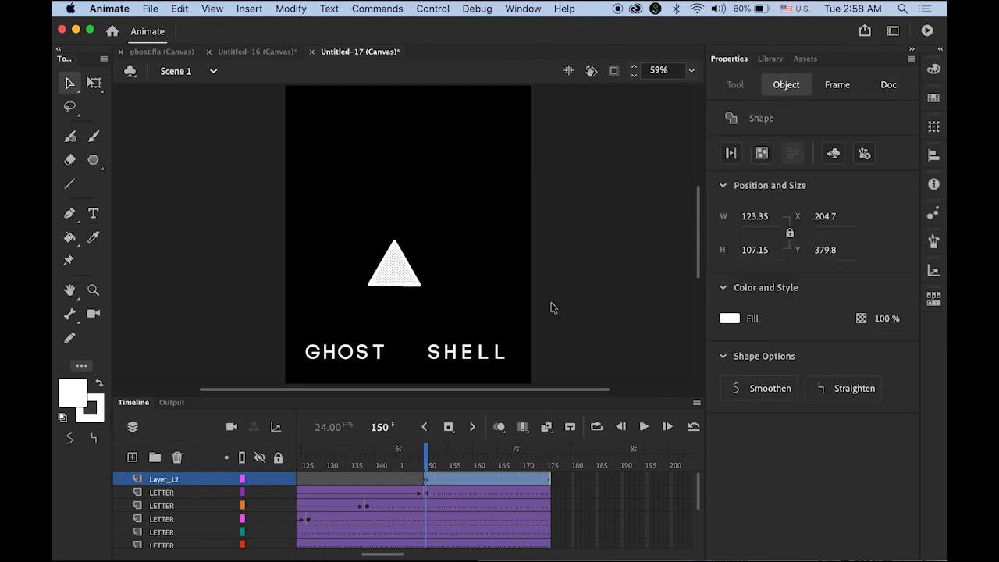
{"action": "left_click", "coordinate": [550, 308]}
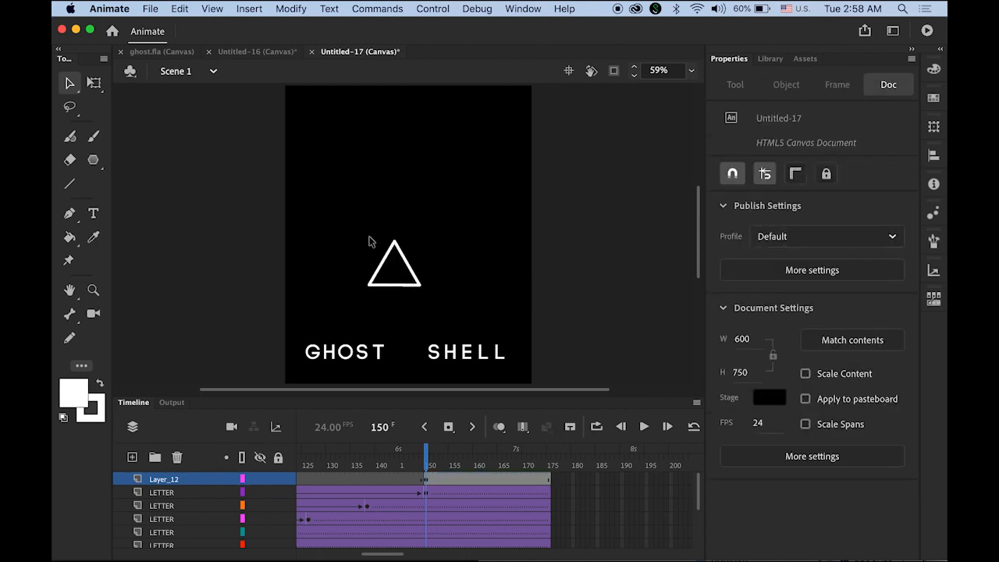
Move the whole triangle outline between GHOST and SHELL, to about X 230, Y 587.
{"action": "left_click_drag", "start_coordinate": [347, 224], "coordinate": [450, 312]}
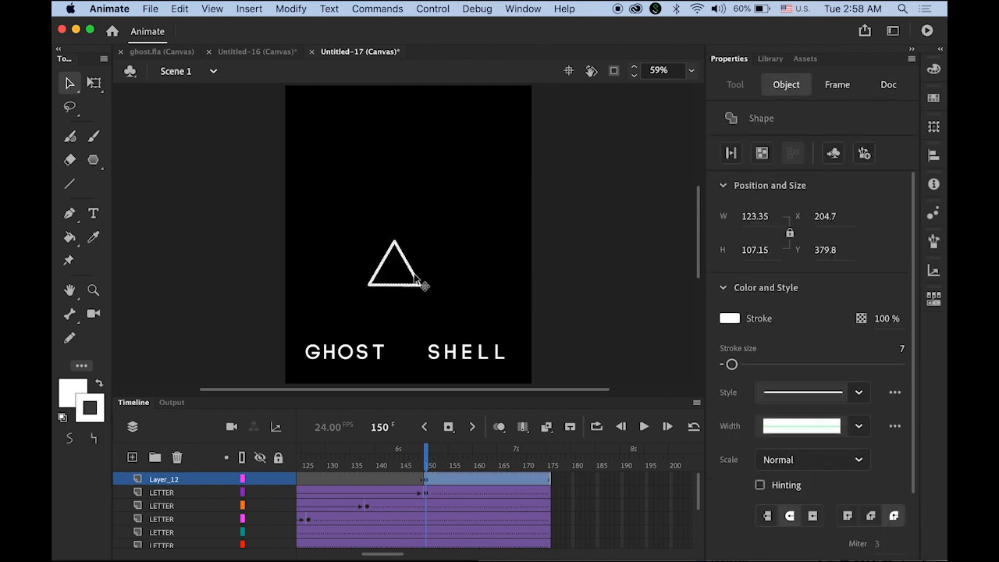
{"action": "left_click_drag", "start_coordinate": [415, 279], "coordinate": [435, 370]}
{"action": "key", "text": "Left"}
{"action": "key", "text": "Left"}
{"action": "key", "text": "Left"}
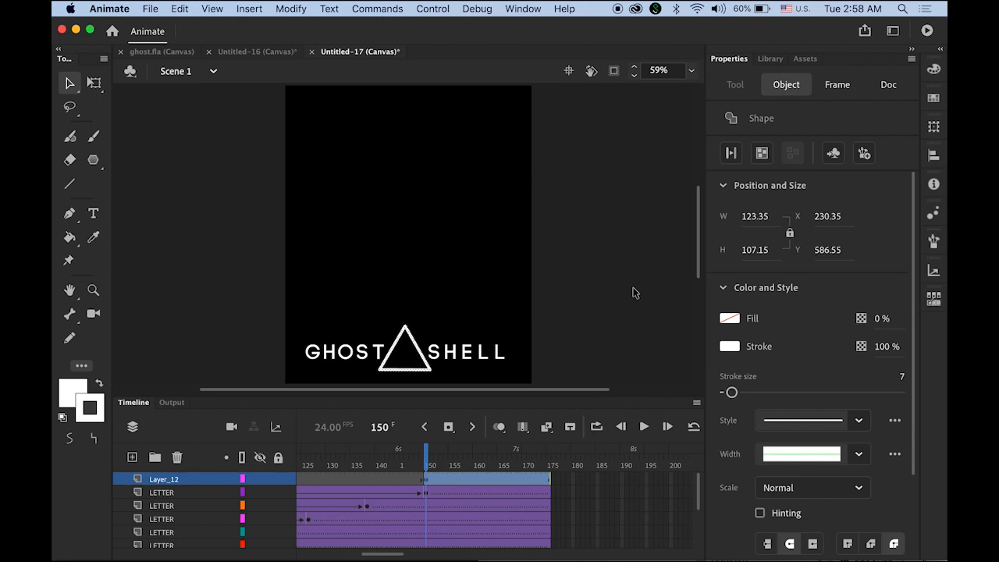
Add the static text IN THE on two lines on the pasteboard beside the stage.
{"action": "left_click", "coordinate": [92, 213]}
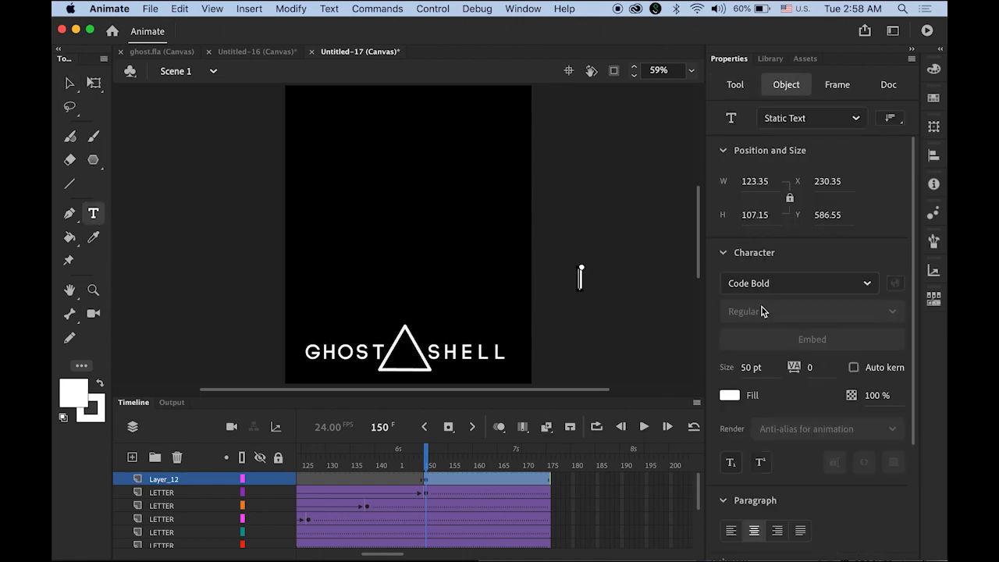
{"action": "type", "text": "IN"}
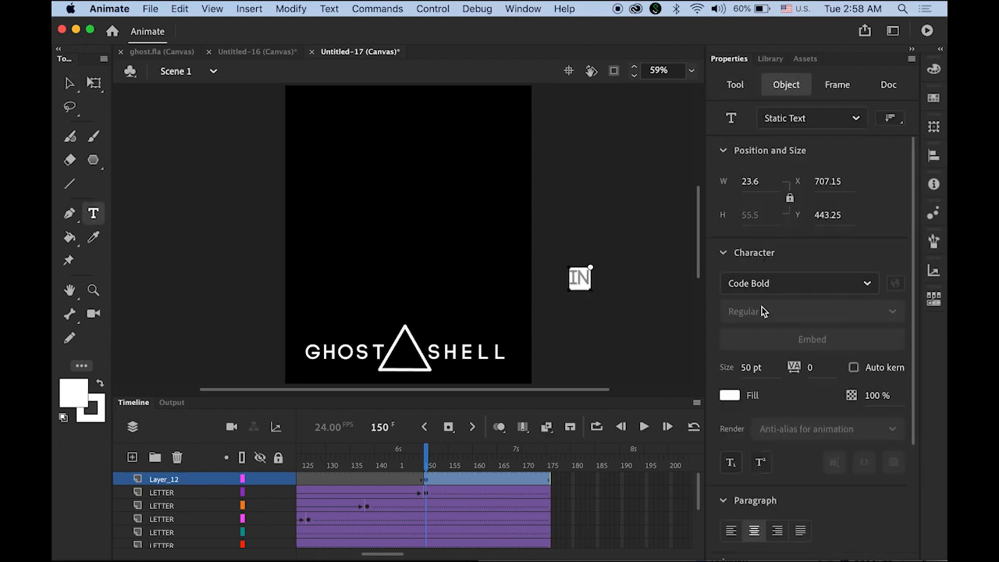
{"action": "type", "text": " THE"}
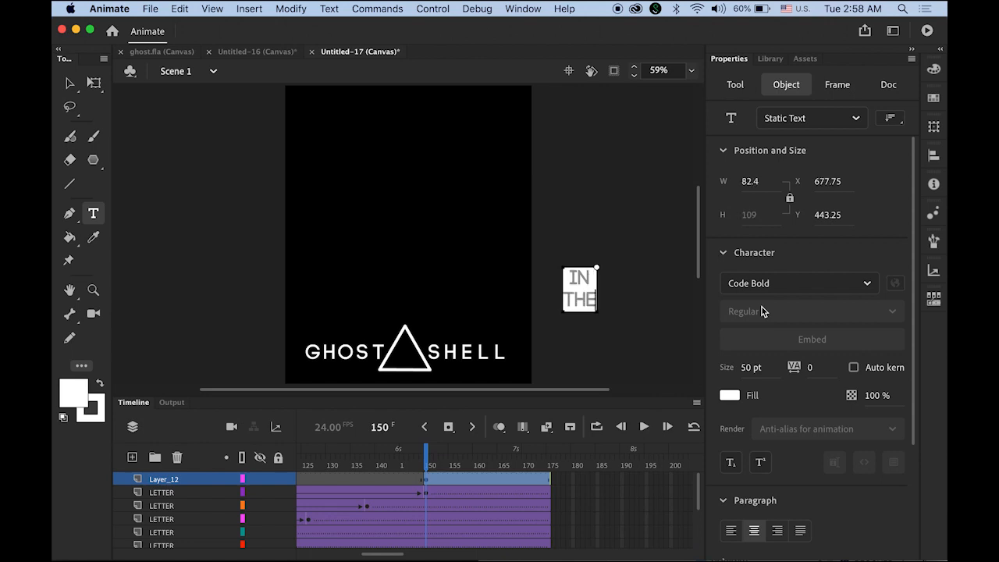
{"action": "left_click", "coordinate": [68, 83]}
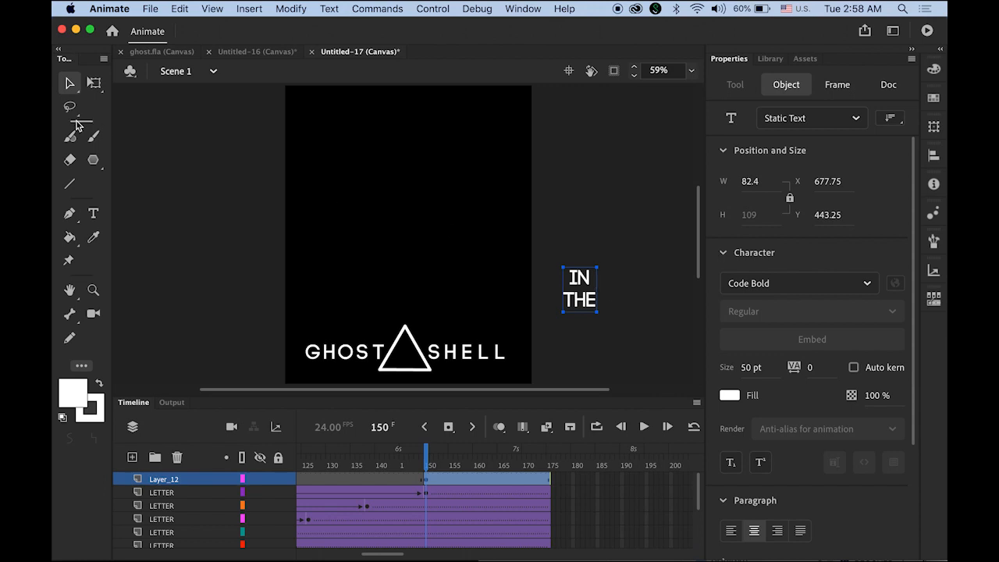
Set the IN THE text to Helvetica at 27 pt.
{"action": "left_click", "coordinate": [867, 284]}
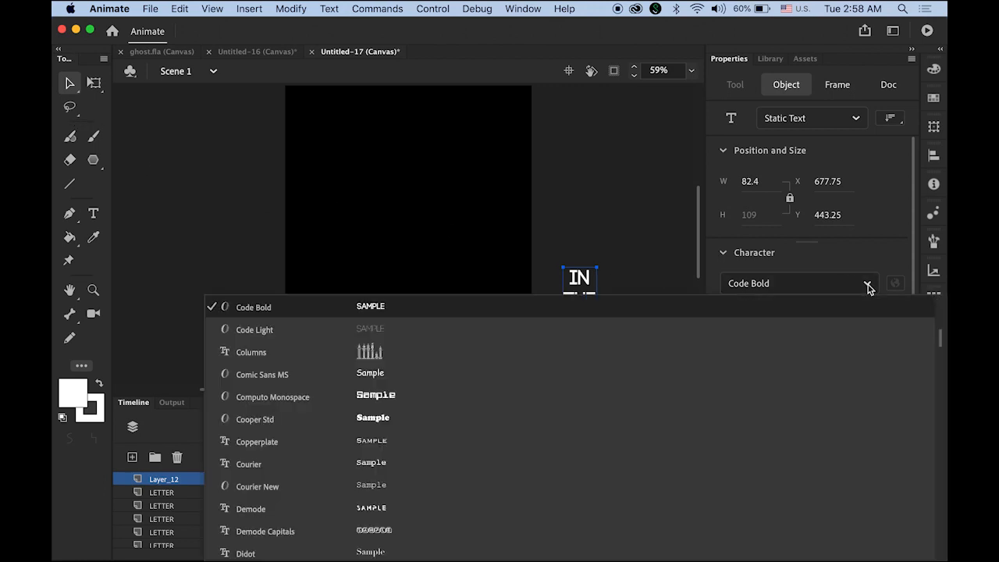
{"action": "scroll", "coordinate": [702, 428], "scroll_direction": "down", "scroll_amount": 6}
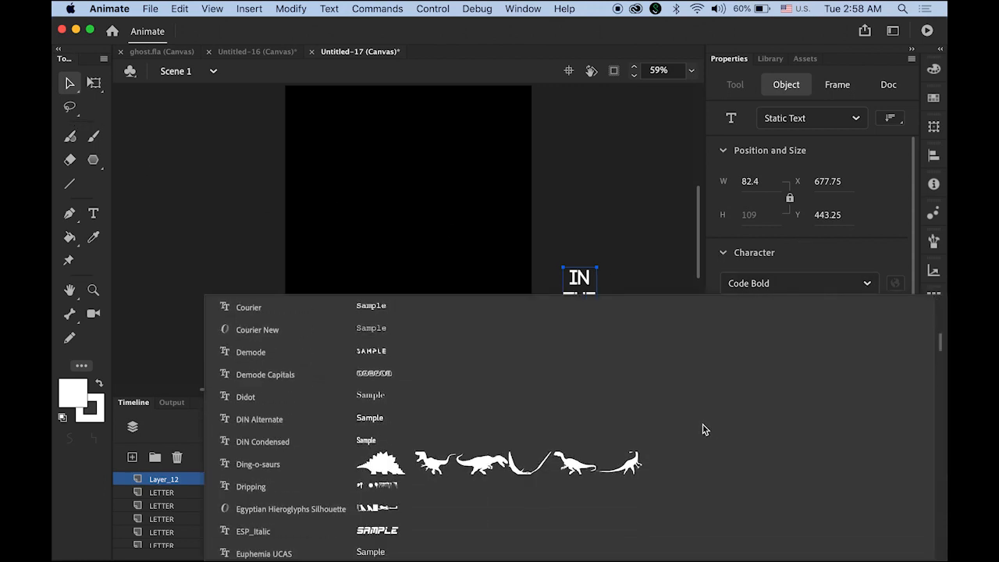
{"action": "scroll", "coordinate": [702, 428], "scroll_direction": "down", "scroll_amount": 6}
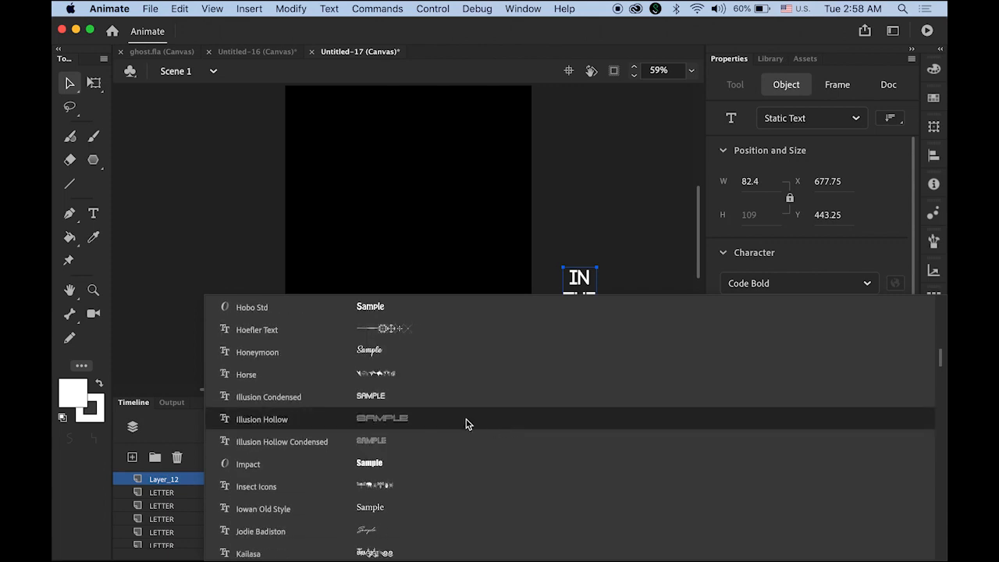
{"action": "scroll", "coordinate": [283, 326], "scroll_direction": "up", "scroll_amount": 3}
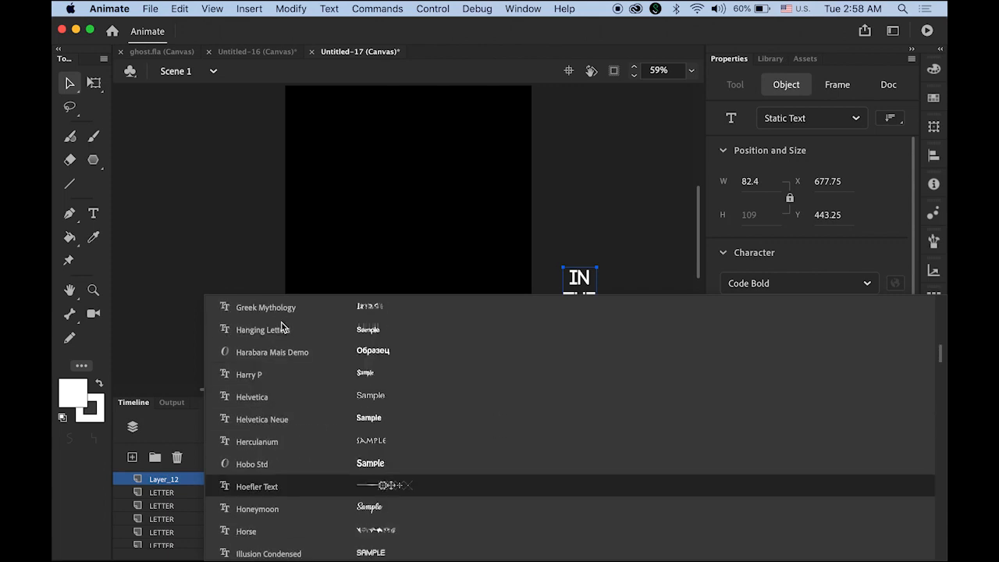
{"action": "left_click", "coordinate": [252, 397]}
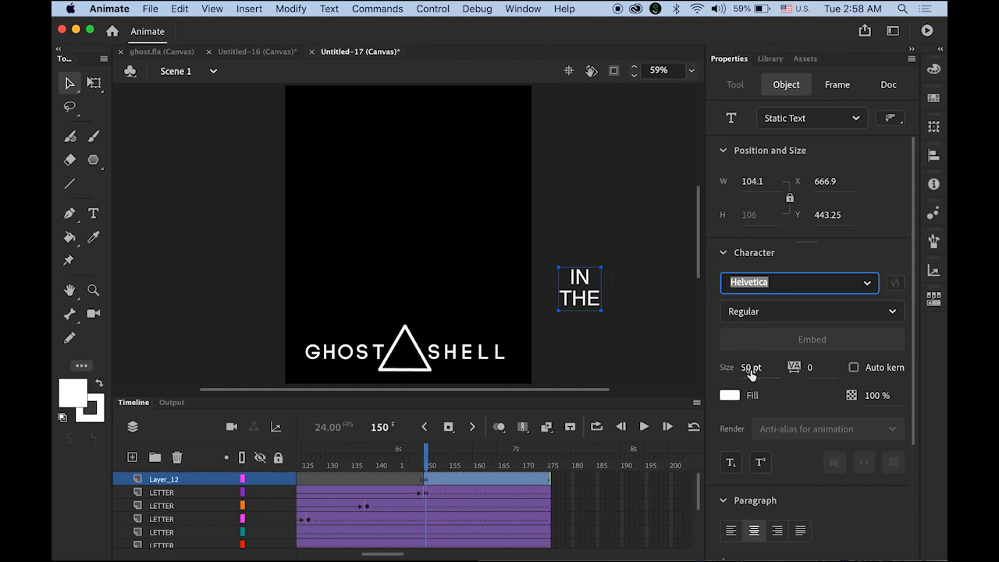
{"action": "left_click_drag", "start_coordinate": [751, 375], "coordinate": [736, 375]}
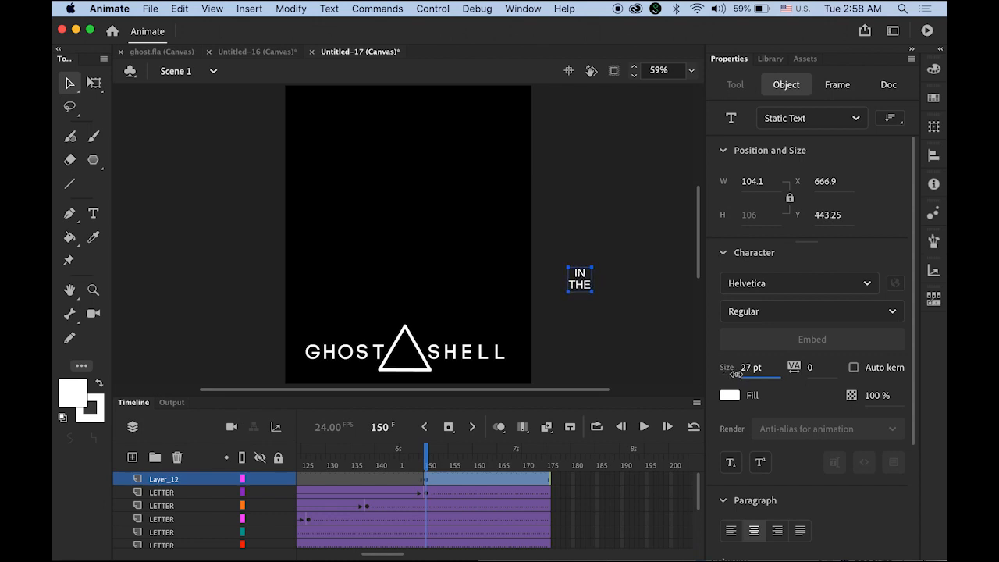
Place the IN THE text inside the triangle and nudge it slightly down to fit the outline.
{"action": "left_click_drag", "start_coordinate": [591, 283], "coordinate": [412, 356]}
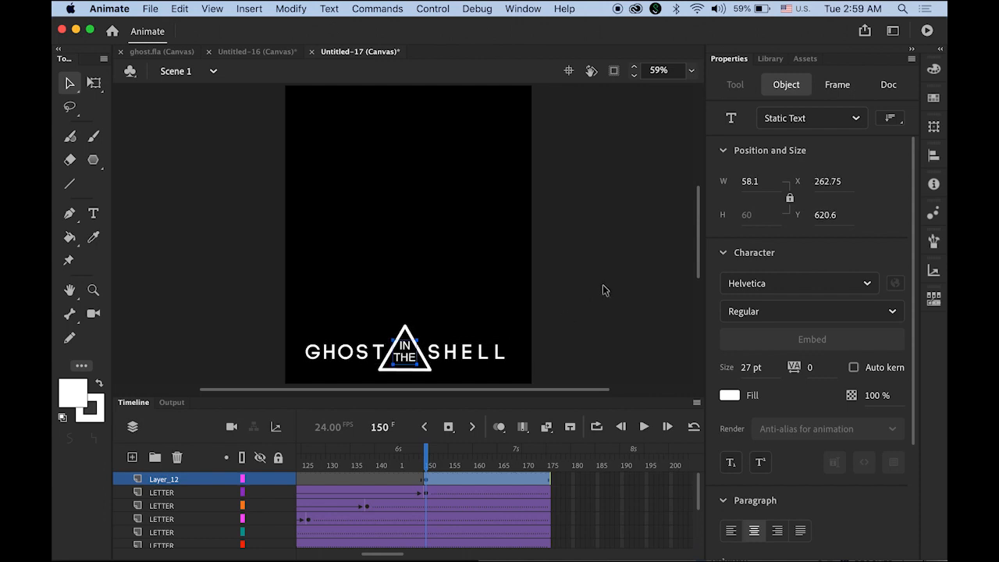
{"action": "key", "text": "Down"}
{"action": "key", "text": "Down"}
{"action": "key", "text": "Down"}
{"action": "key", "text": "Down"}
{"action": "key", "text": "Down"}
{"action": "left_click", "coordinate": [606, 286]}
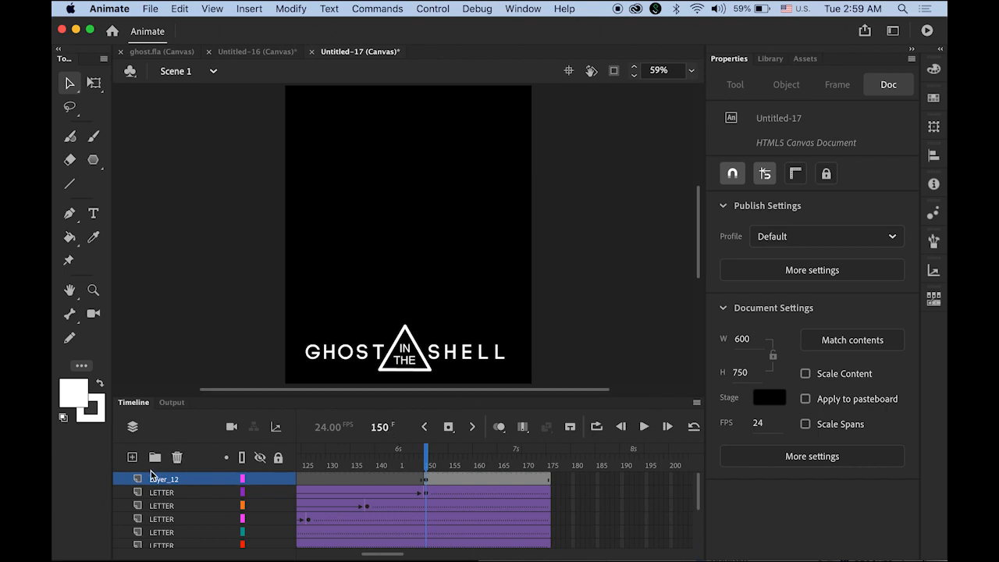
Insert a keyframe at frame 160 on Layer_12, which holds the triangle and the IN THE text.
{"action": "mouse_move", "coordinate": [207, 478]}
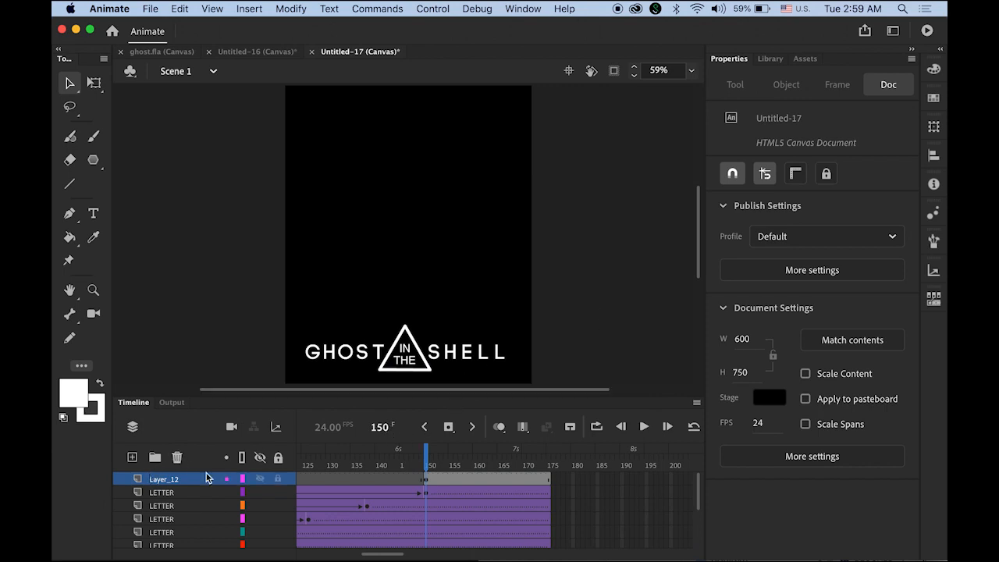
{"action": "left_click", "coordinate": [429, 482]}
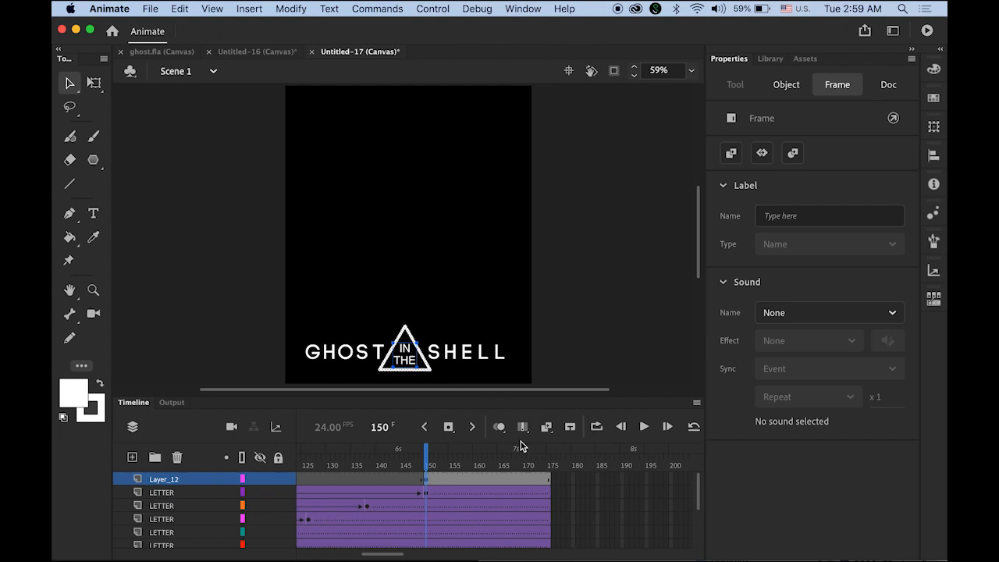
{"action": "left_click", "coordinate": [459, 478]}
{"action": "left_click_drag", "start_coordinate": [446, 480], "coordinate": [462, 482]}
{"action": "left_click", "coordinate": [475, 483]}
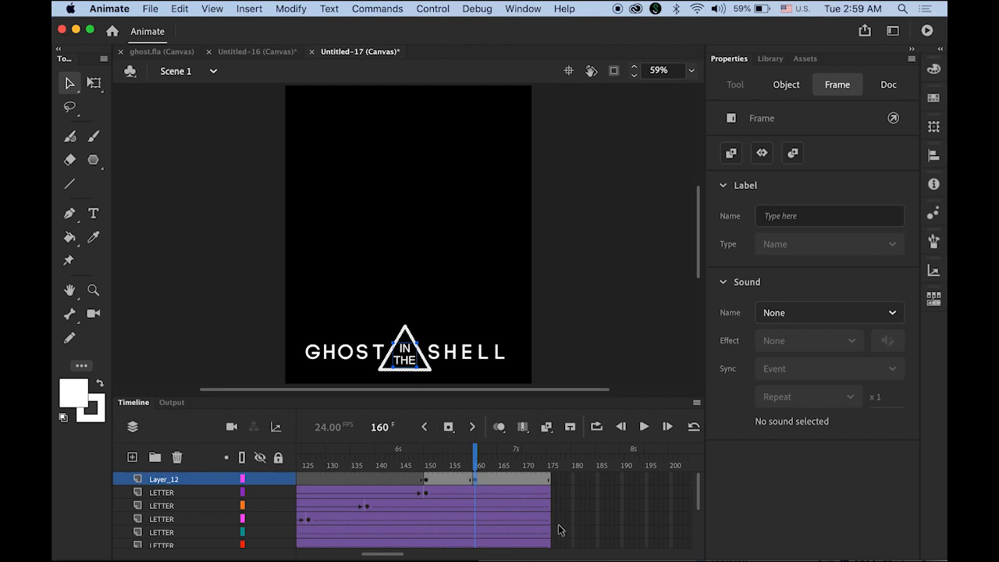
Create a classic tween on Layer_12 between the keyframes at frames 150 and 160.
{"action": "left_click", "coordinate": [447, 480]}
{"action": "right_click", "coordinate": [448, 480]}
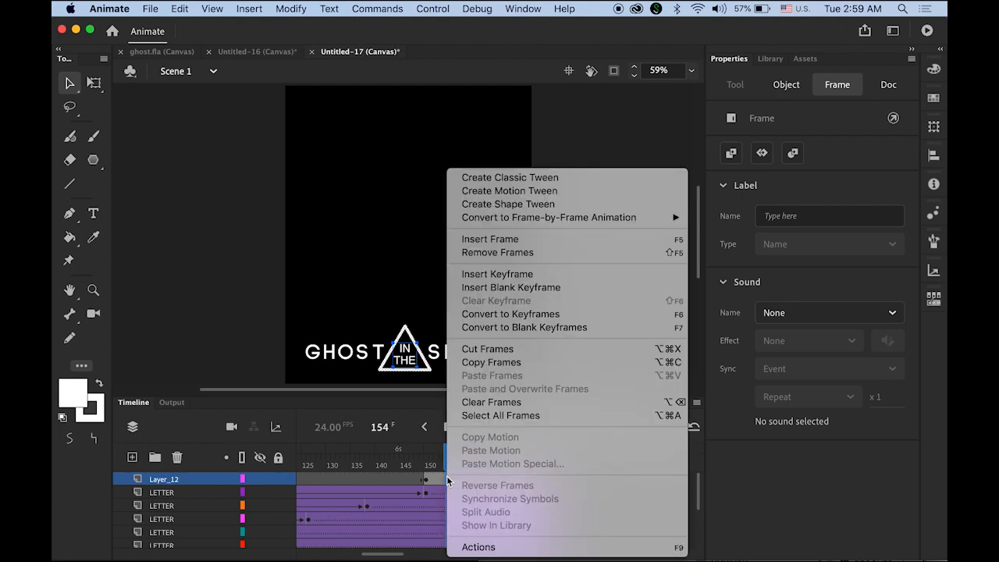
{"action": "left_click", "coordinate": [508, 178]}
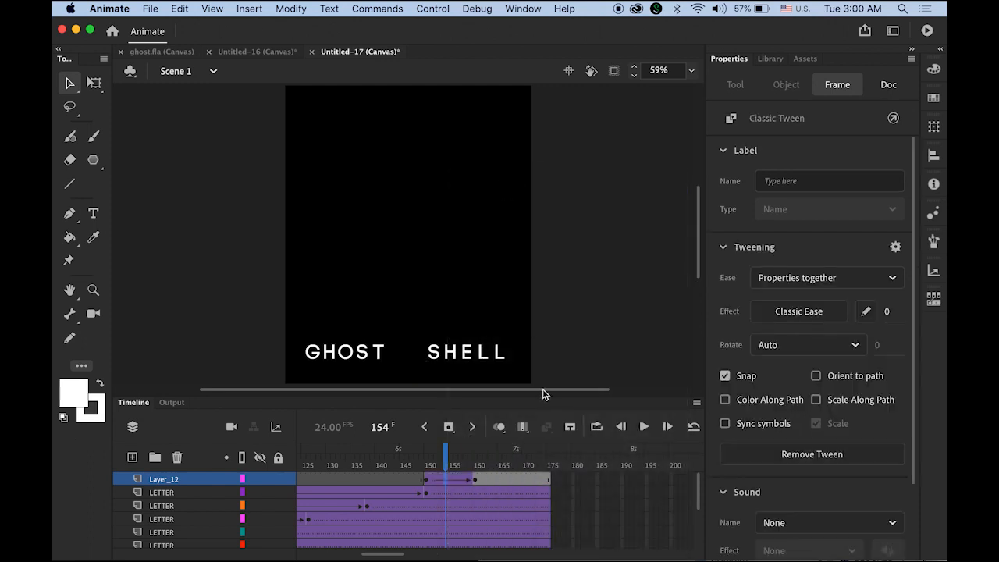
At frame 150, enlarge the triangle symbol proportionally to about 316 x 275 and move it up to about Y 570.
{"action": "left_click", "coordinate": [426, 480]}
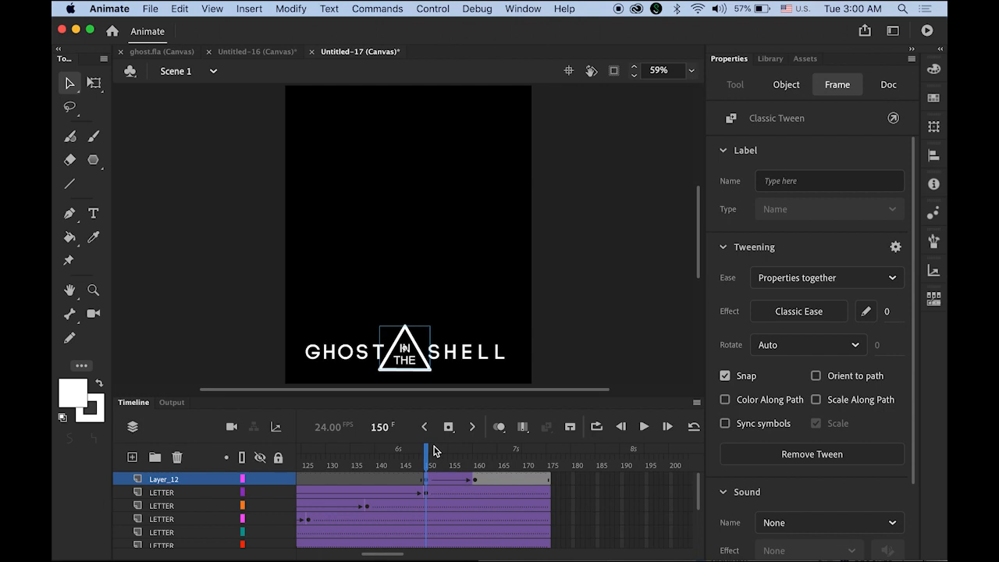
{"action": "left_click", "coordinate": [93, 83]}
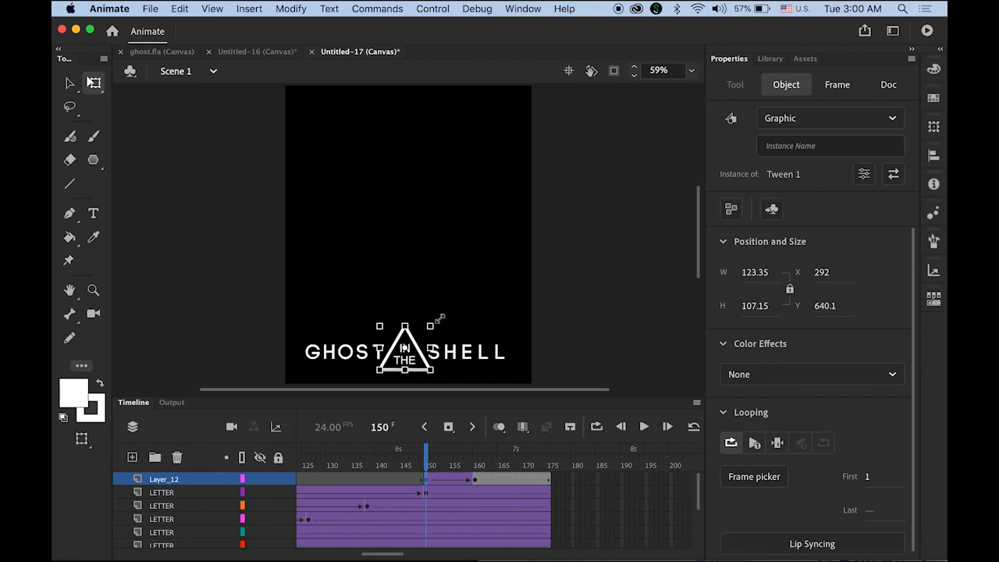
{"action": "left_click_drag", "start_coordinate": [440, 319], "coordinate": [471, 291]}
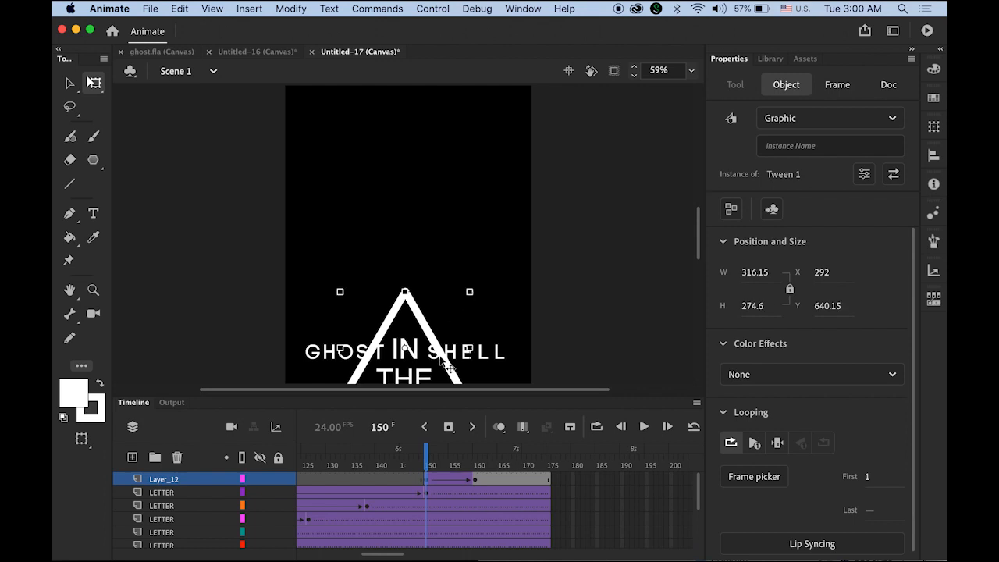
{"action": "left_click_drag", "start_coordinate": [441, 358], "coordinate": [446, 335]}
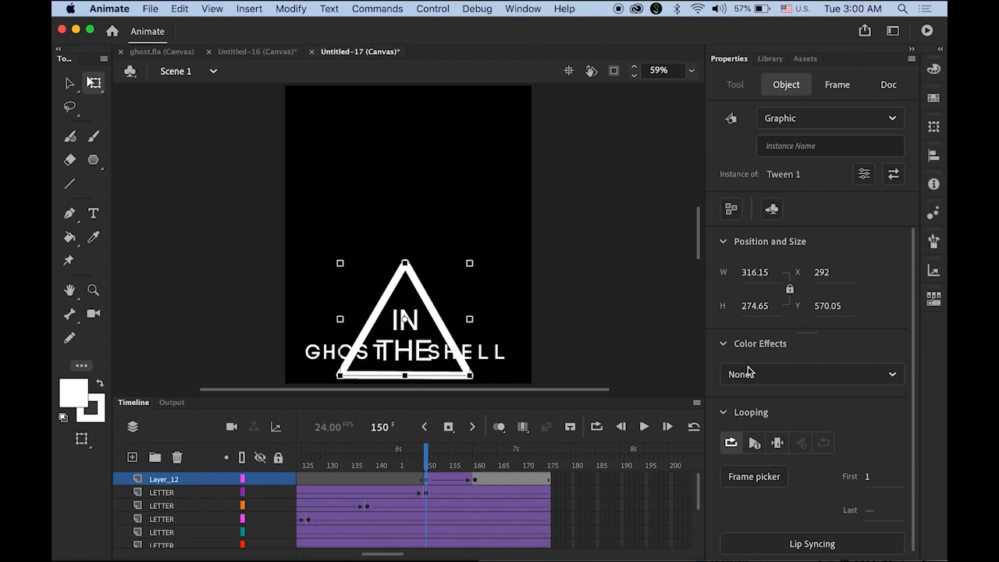
Apply an Alpha color effect of 0% to the enlarged triangle symbol at frame 150.
{"action": "left_click", "coordinate": [894, 376]}
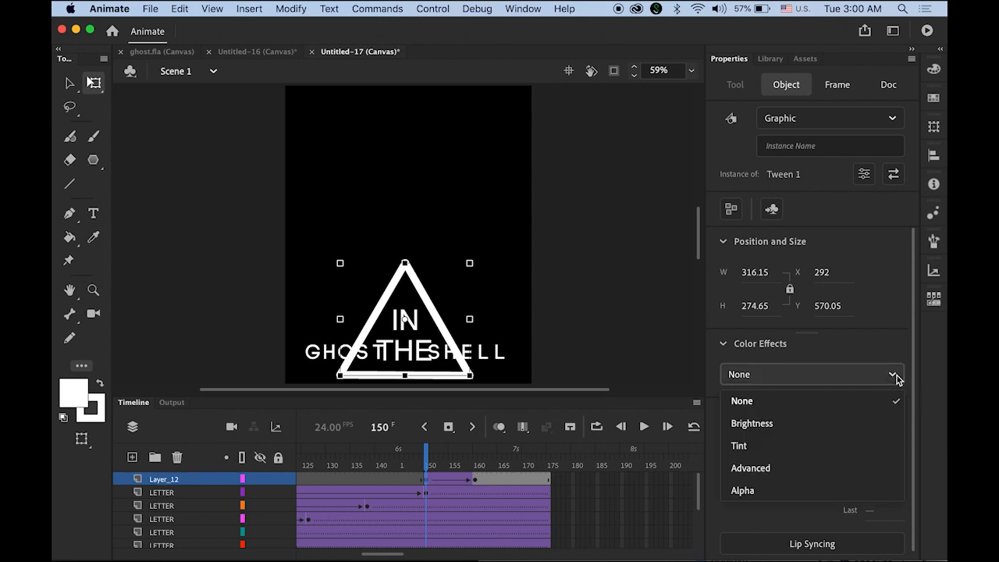
{"action": "left_click", "coordinate": [775, 491]}
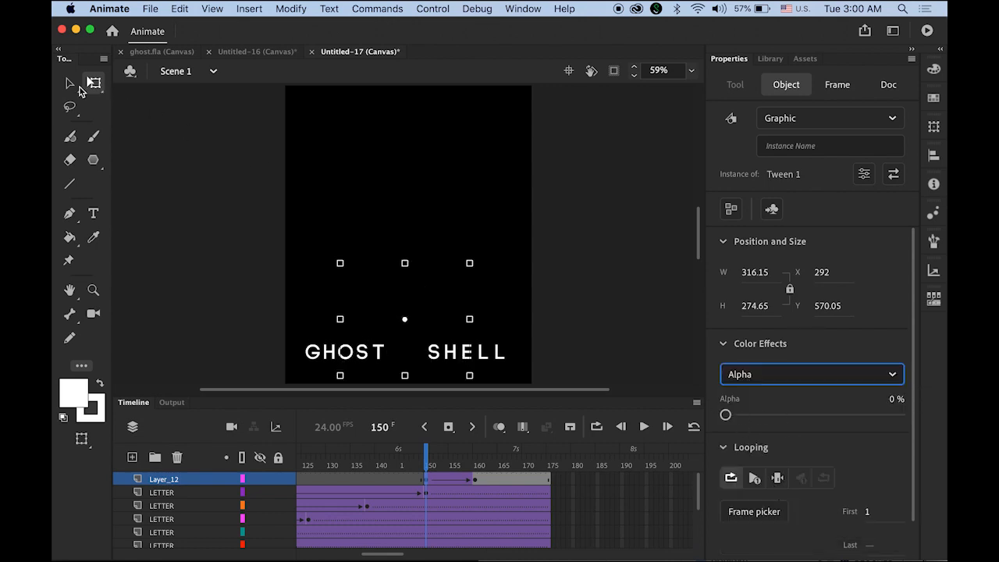
{"action": "left_click", "coordinate": [70, 83]}
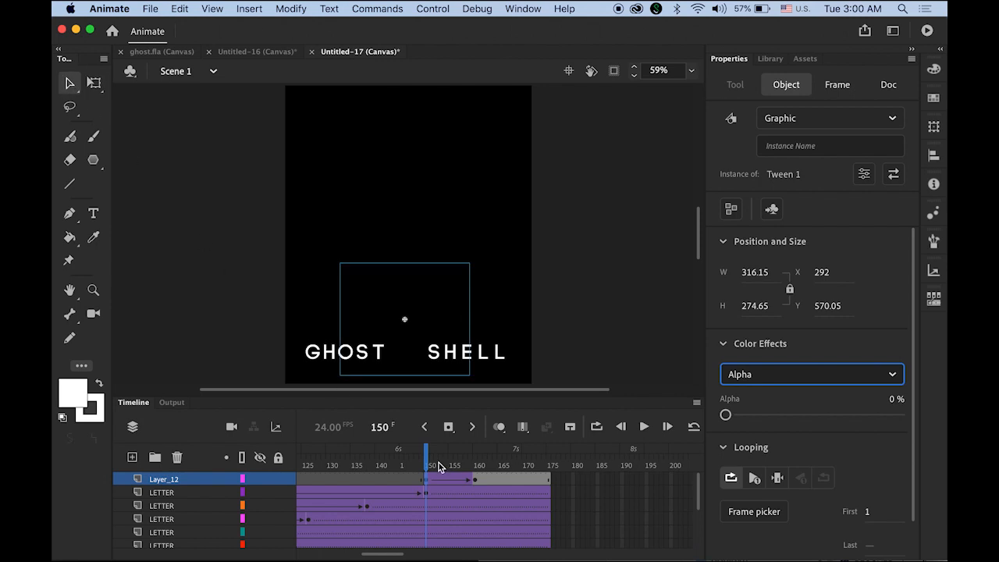
Set the Classic Ease of the triangle's tween starting at frame 150 to -100.
{"action": "mouse_move", "coordinate": [430, 464]}
{"action": "left_mouse_down"}
{"action": "mouse_move", "coordinate": [485, 464]}
{"action": "mouse_move", "coordinate": [427, 463]}
{"action": "left_mouse_up"}
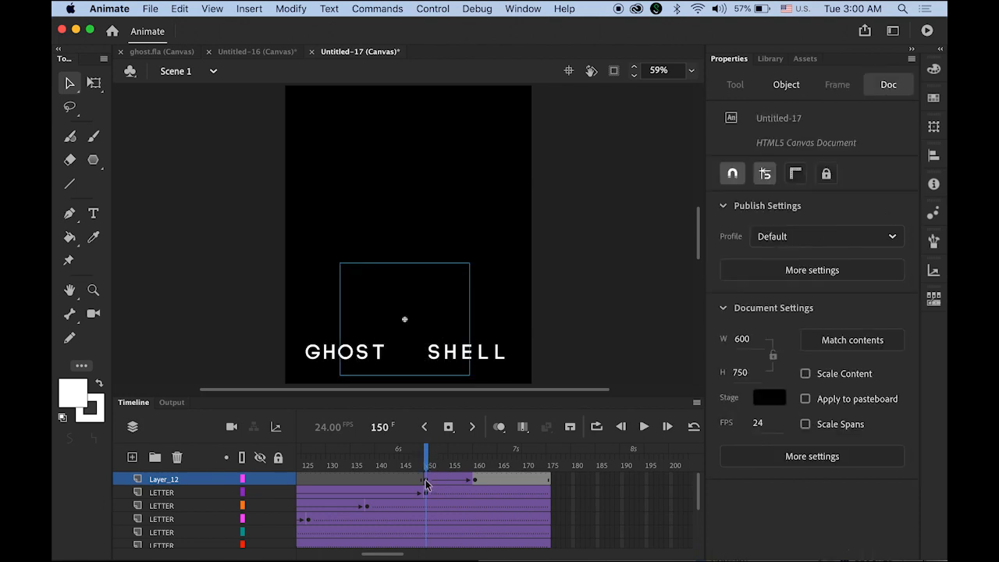
{"action": "left_click", "coordinate": [427, 484]}
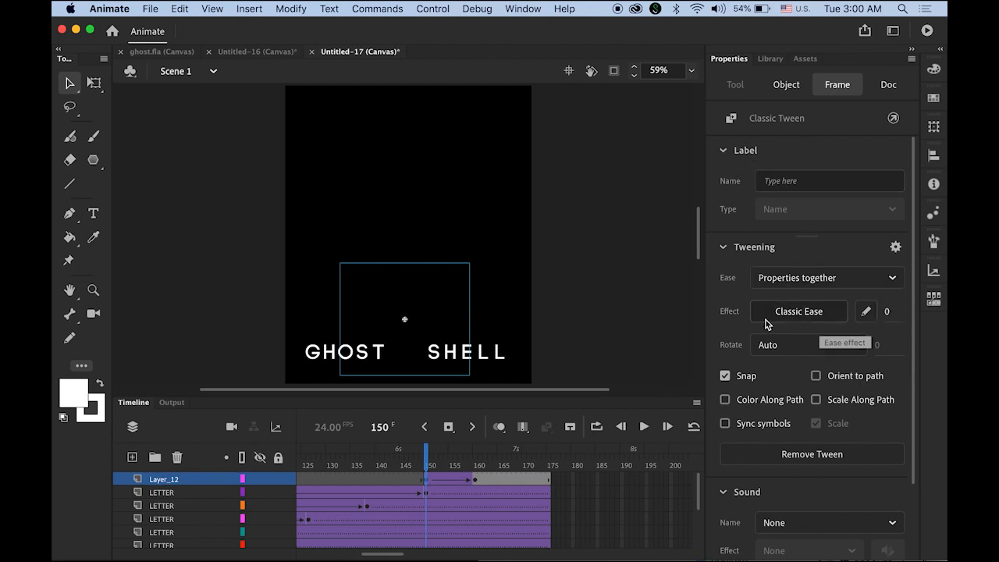
{"action": "left_click_drag", "start_coordinate": [889, 313], "coordinate": [737, 317]}
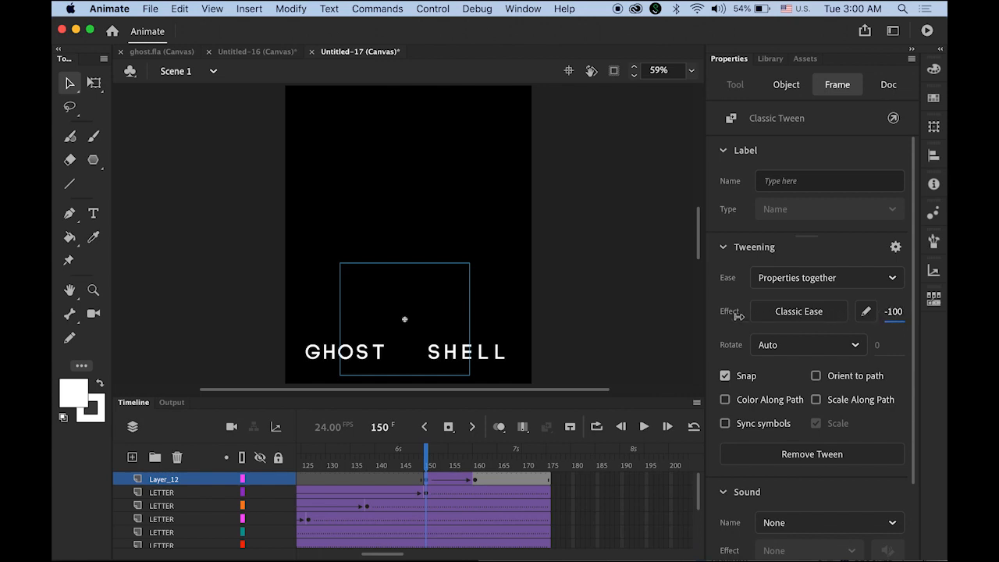
{"action": "left_click", "coordinate": [635, 327]}
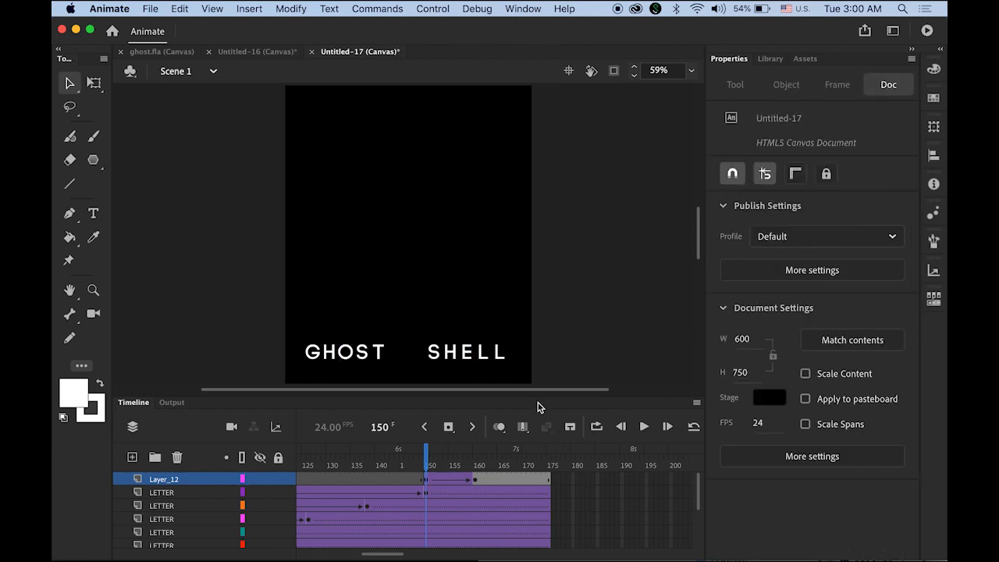
Play back the triangle's entrance on the timeline and test the movie in the browser.
{"action": "left_click", "coordinate": [460, 460]}
{"action": "left_click_drag", "start_coordinate": [527, 467], "coordinate": [552, 467]}
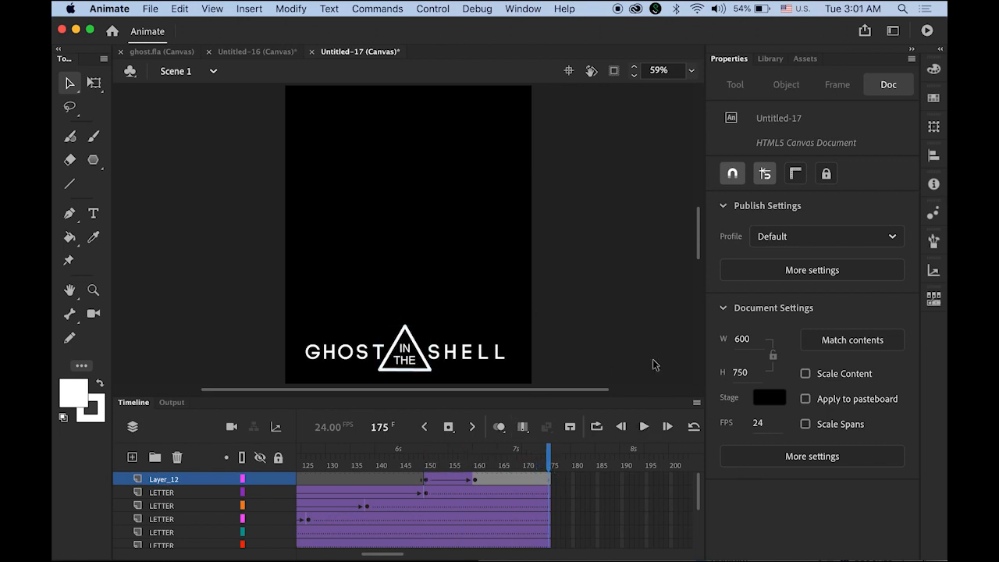
{"action": "left_click", "coordinate": [644, 426]}
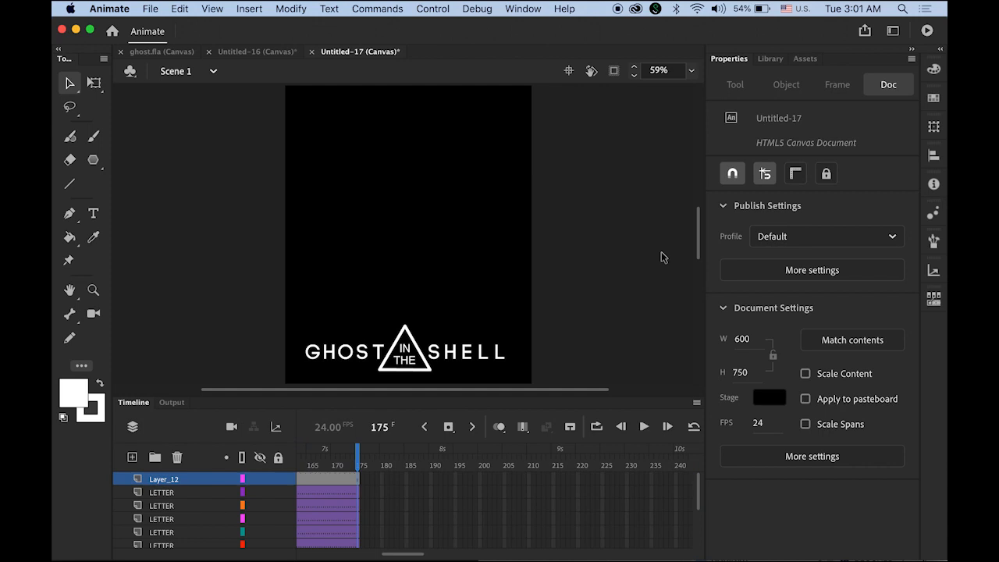
{"action": "key", "text": "super+Return"}
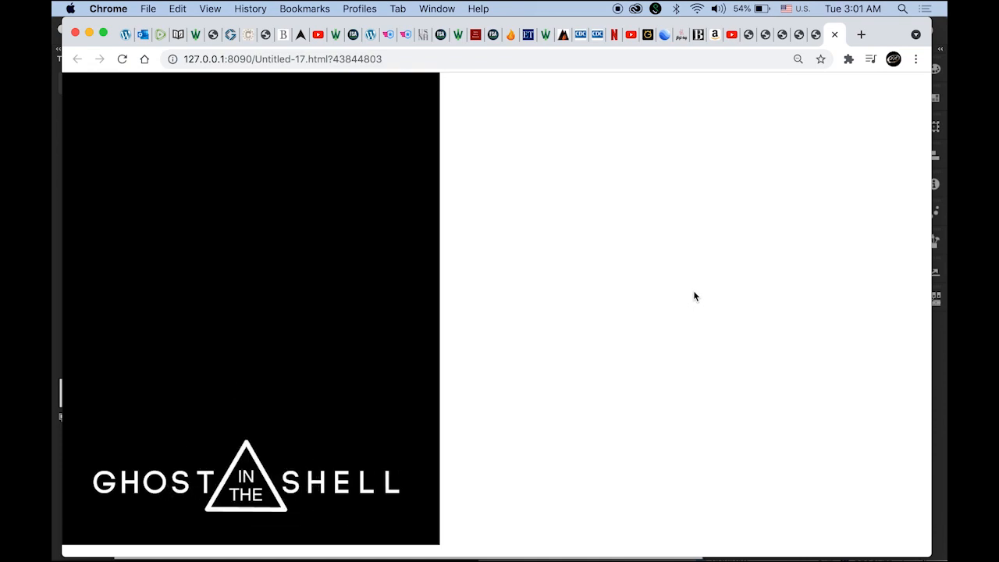
{"action": "key", "text": "super+Tab"}
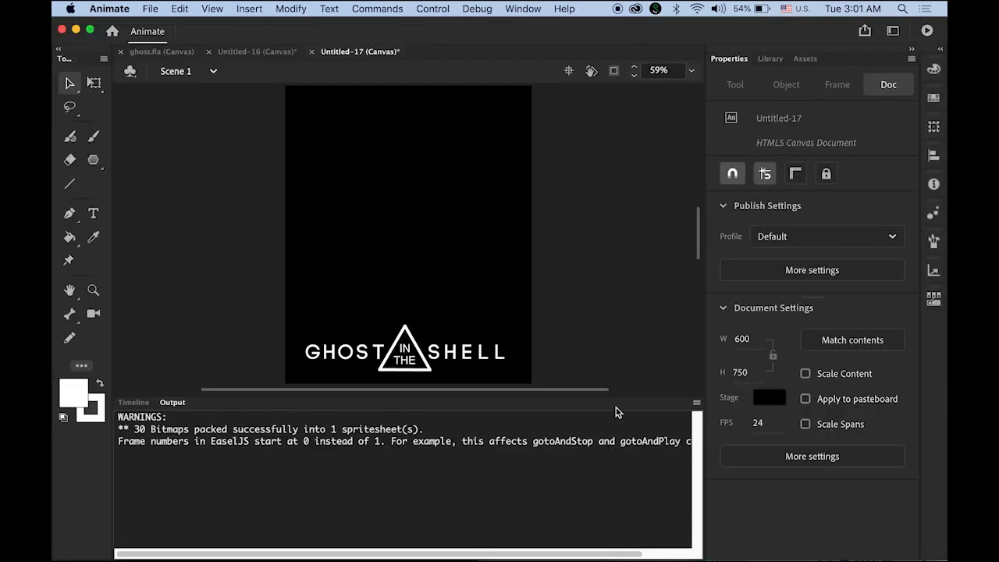
Extend all layers, from Layer_12 down to the last LETTER layer, to frame 240.
{"action": "left_click", "coordinate": [127, 403]}
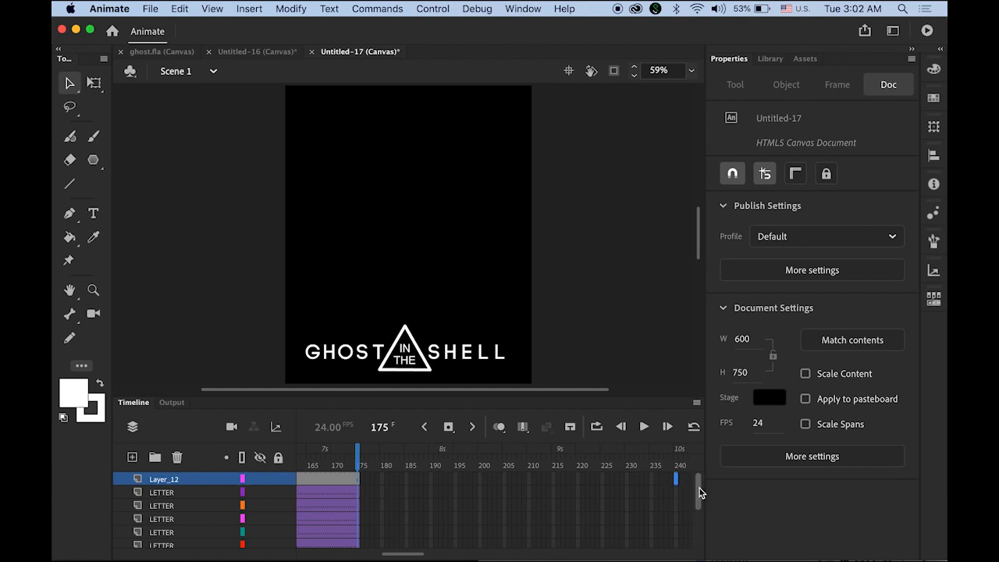
{"action": "left_click_drag", "start_coordinate": [699, 491], "coordinate": [705, 552]}
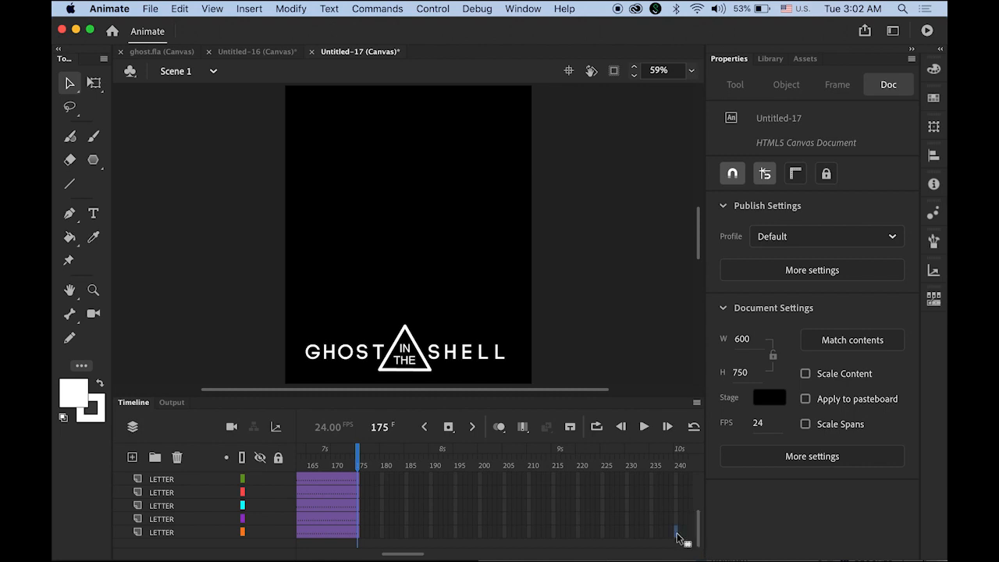
{"action": "left_click", "coordinate": [676, 534]}
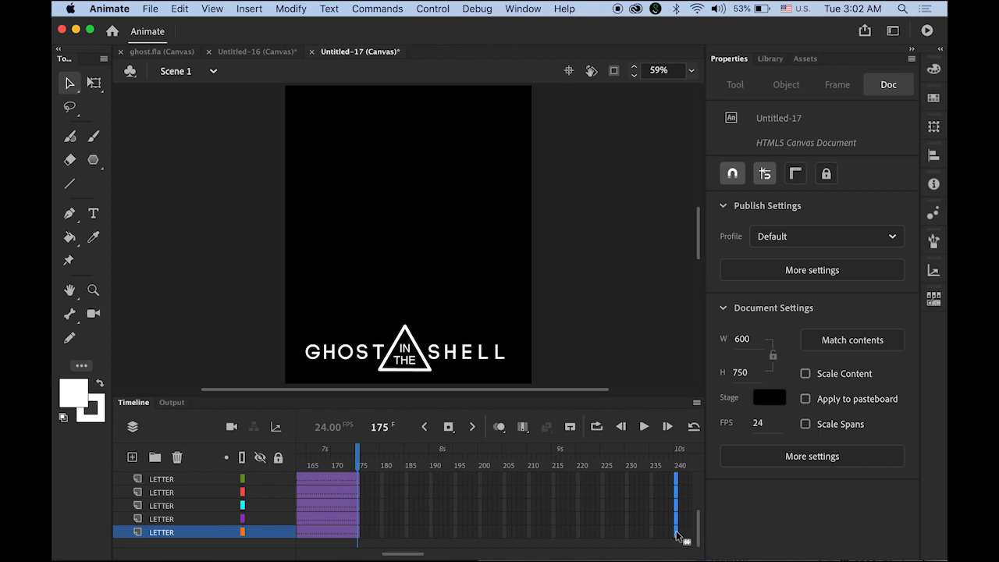
{"action": "right_click", "coordinate": [676, 535]}
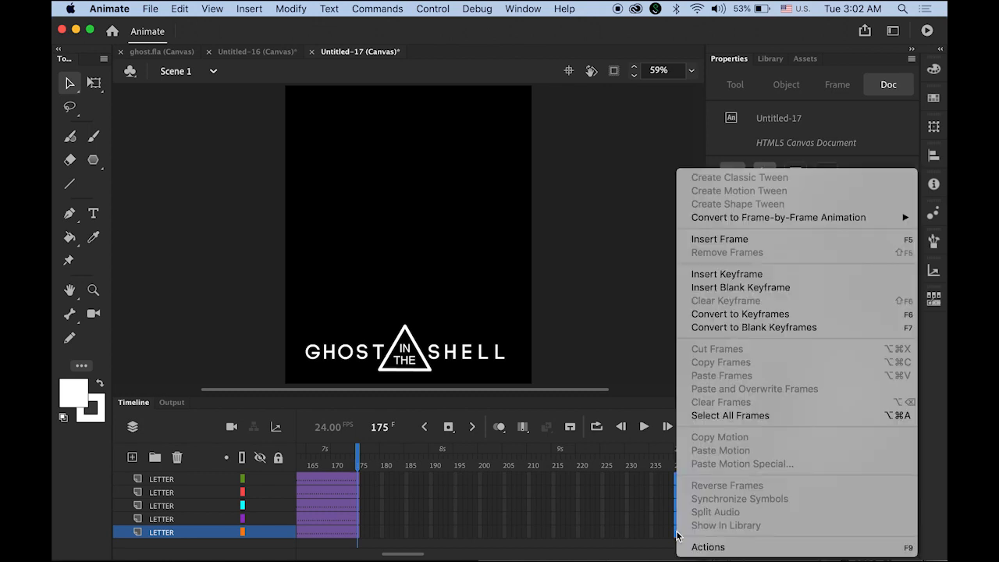
{"action": "left_click", "coordinate": [718, 239]}
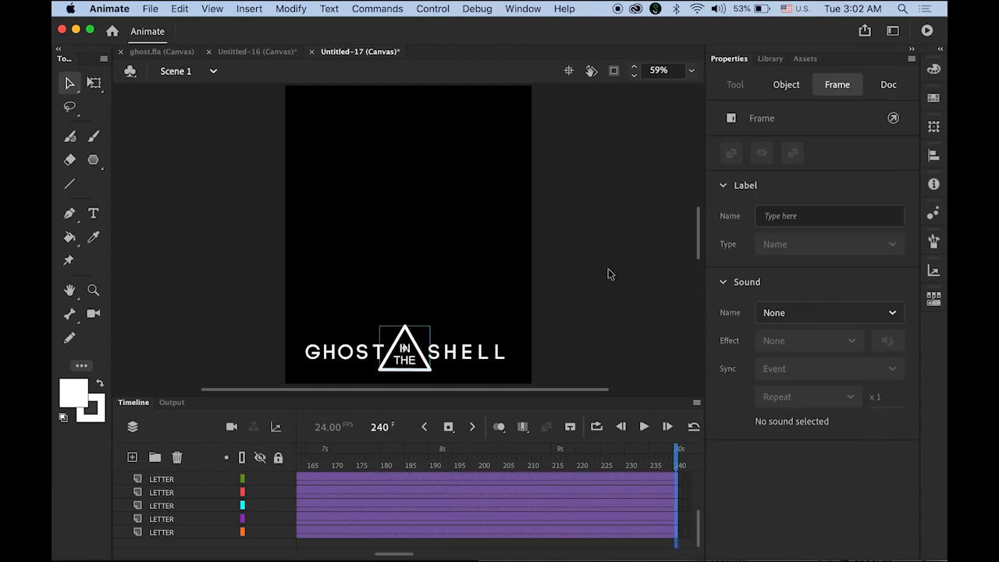
{"action": "left_click", "coordinate": [609, 270]}
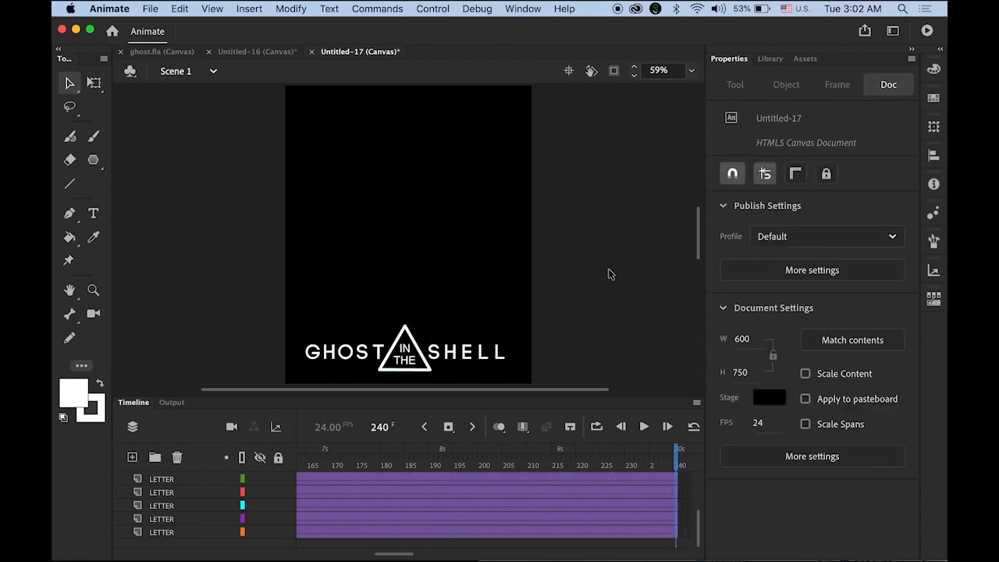
Test the extended 240-frame movie in the browser, then return to the timeline.
{"action": "key", "text": "super+Return"}
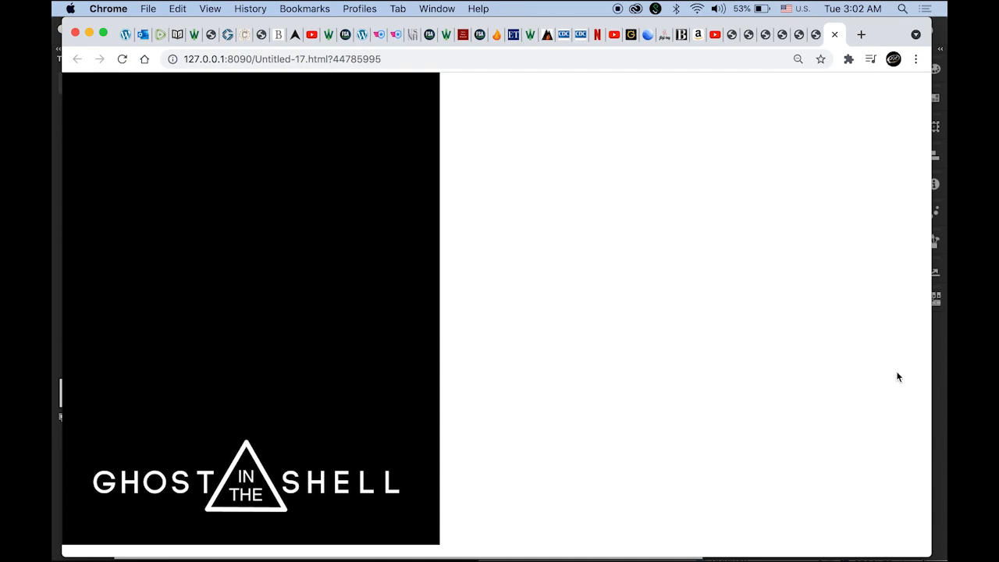
{"action": "left_click", "coordinate": [941, 359]}
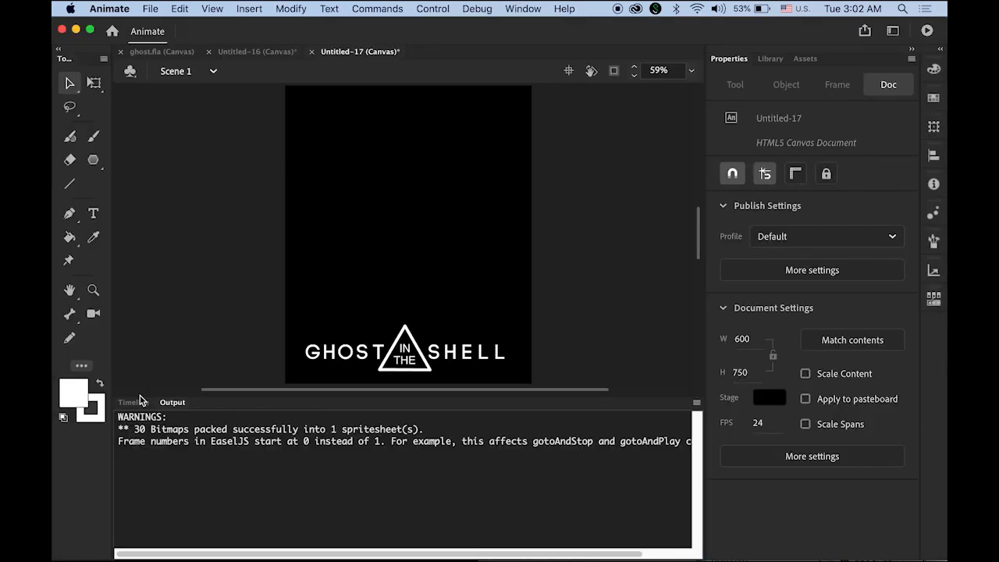
{"action": "left_click", "coordinate": [134, 404]}
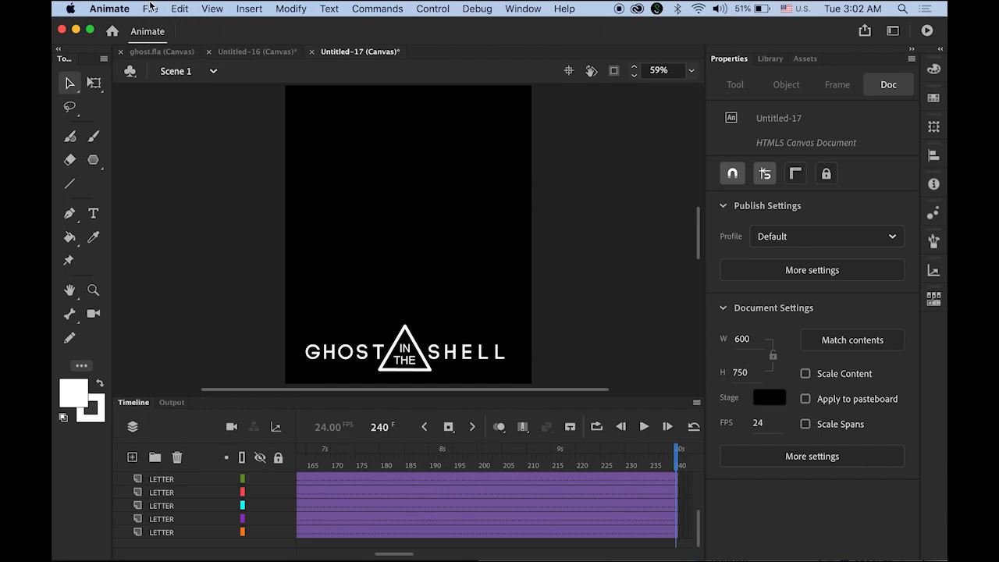
Import ghost_shell.jpg from the Ghost folder into the library and select it there.
{"action": "left_click", "coordinate": [151, 7]}
{"action": "mouse_move", "coordinate": [211, 198]}
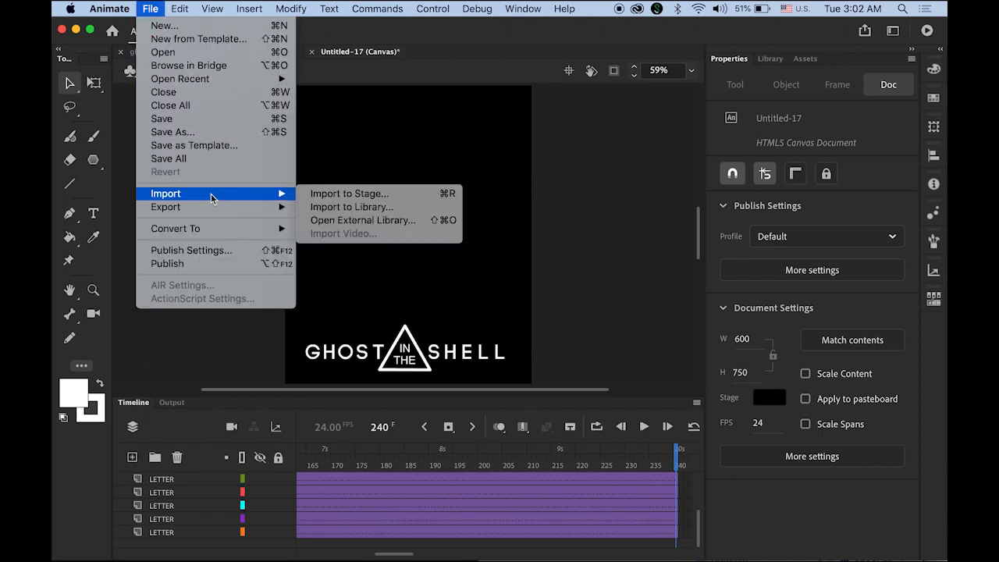
{"action": "left_click", "coordinate": [344, 206]}
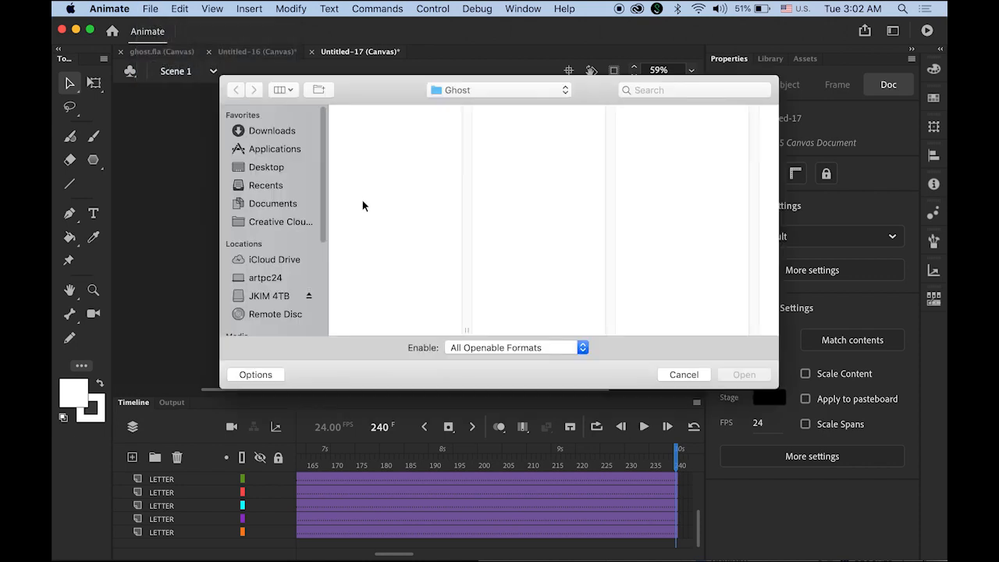
{"action": "left_click", "coordinate": [385, 116]}
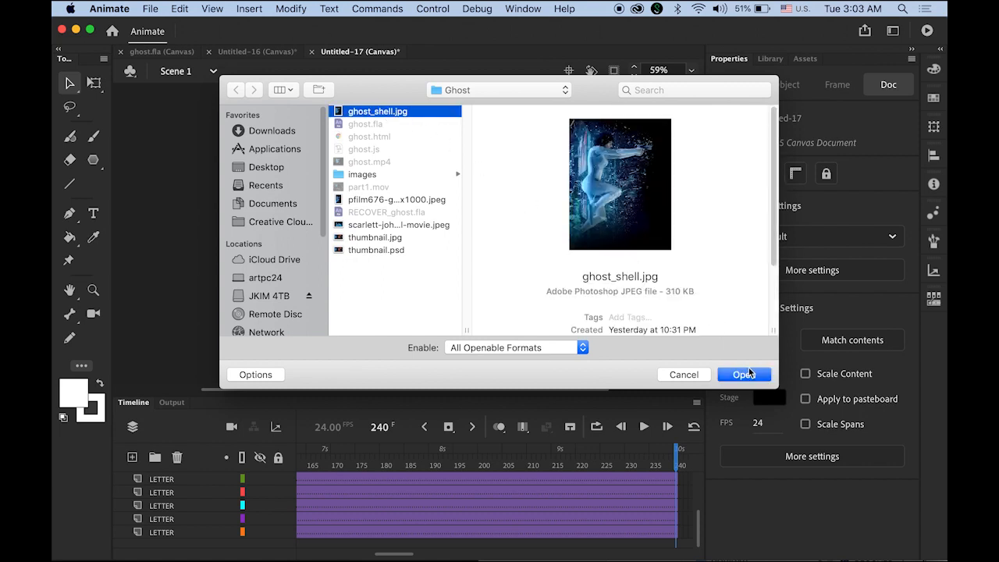
{"action": "left_click", "coordinate": [745, 375]}
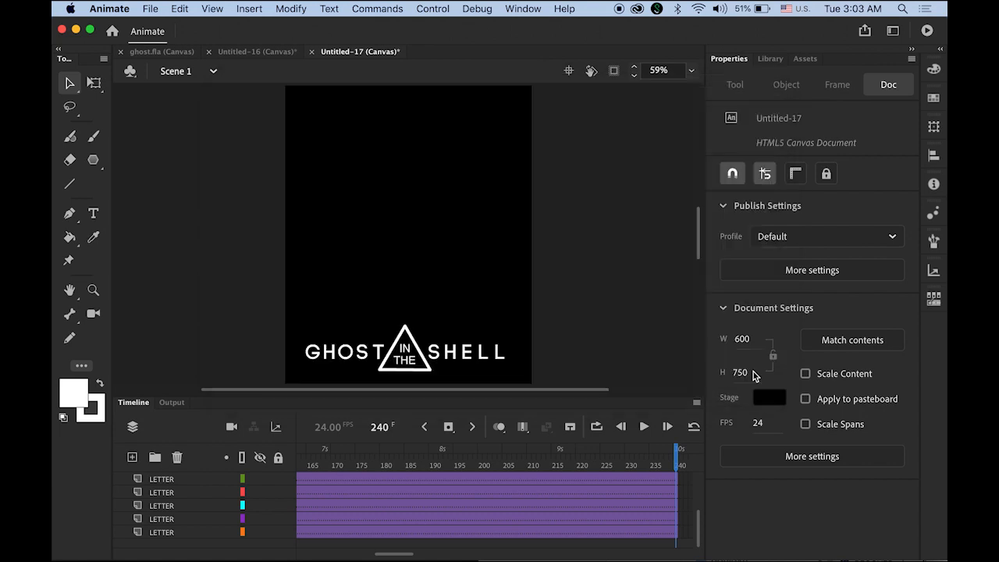
{"action": "left_click", "coordinate": [771, 61]}
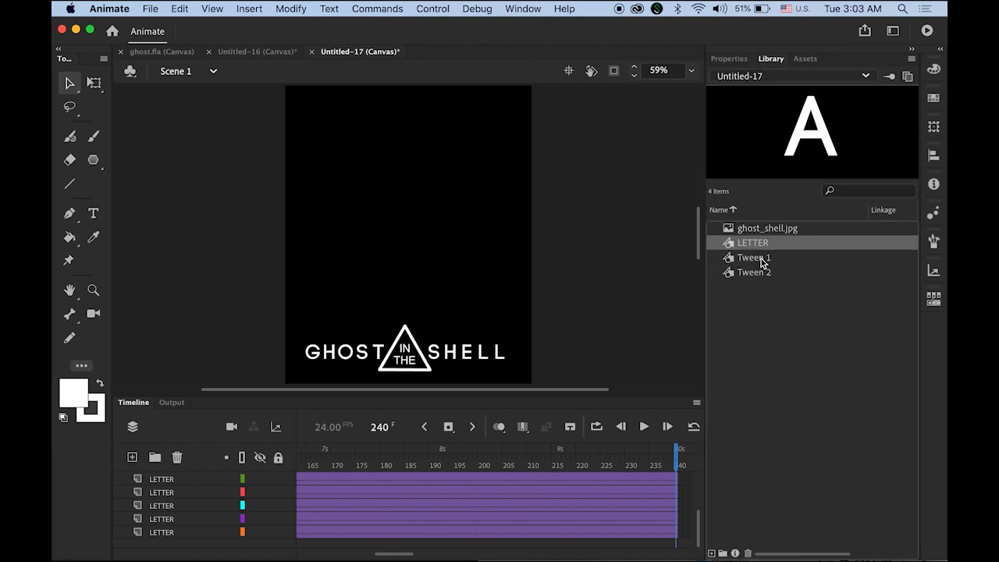
{"action": "left_click", "coordinate": [754, 231]}
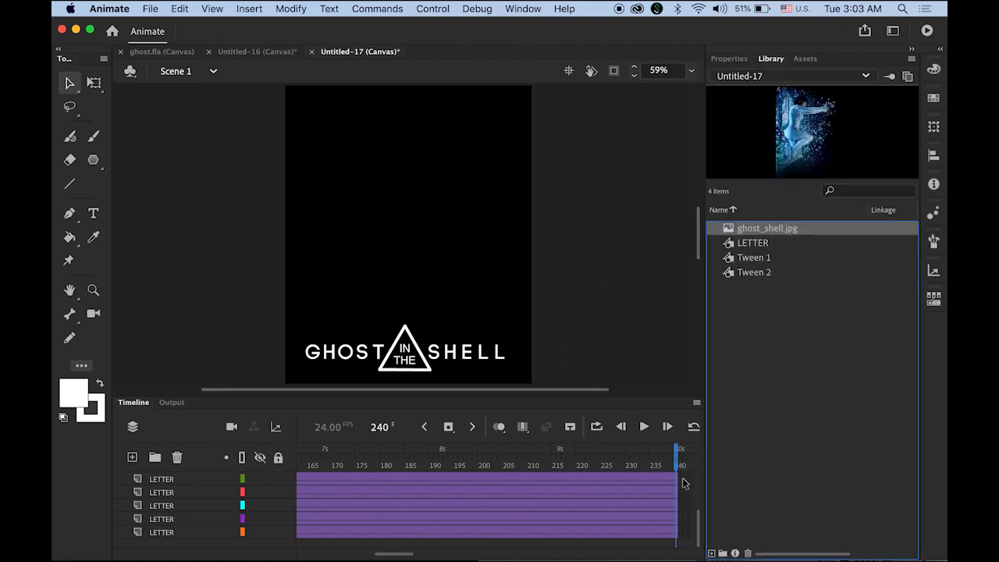
Add a new layer above Layer_12 and move it to the very bottom of the stack, beneath all LETTER layers.
{"action": "left_click_drag", "start_coordinate": [697, 525], "coordinate": [156, 517]}
{"action": "left_click", "coordinate": [158, 483]}
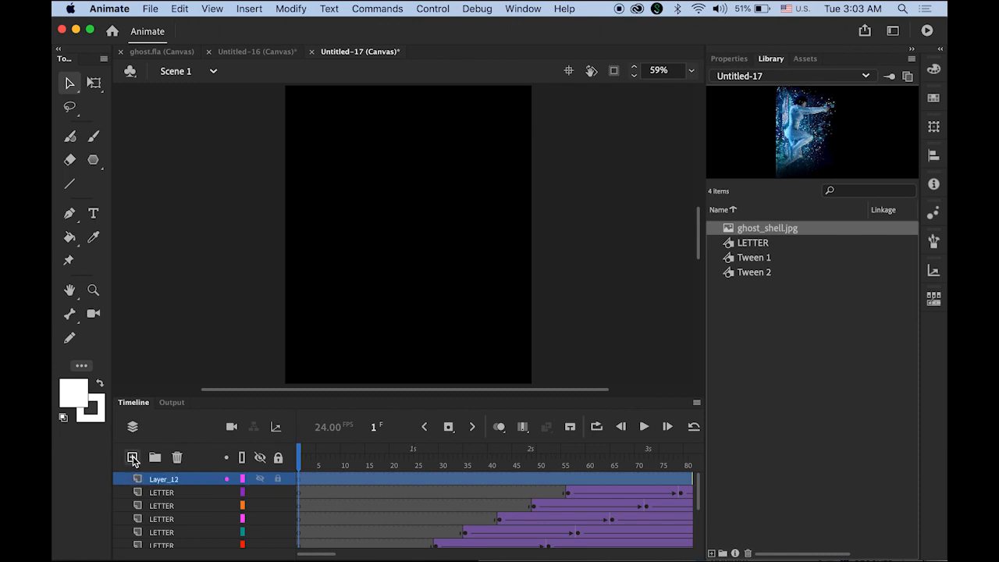
{"action": "left_click", "coordinate": [133, 458]}
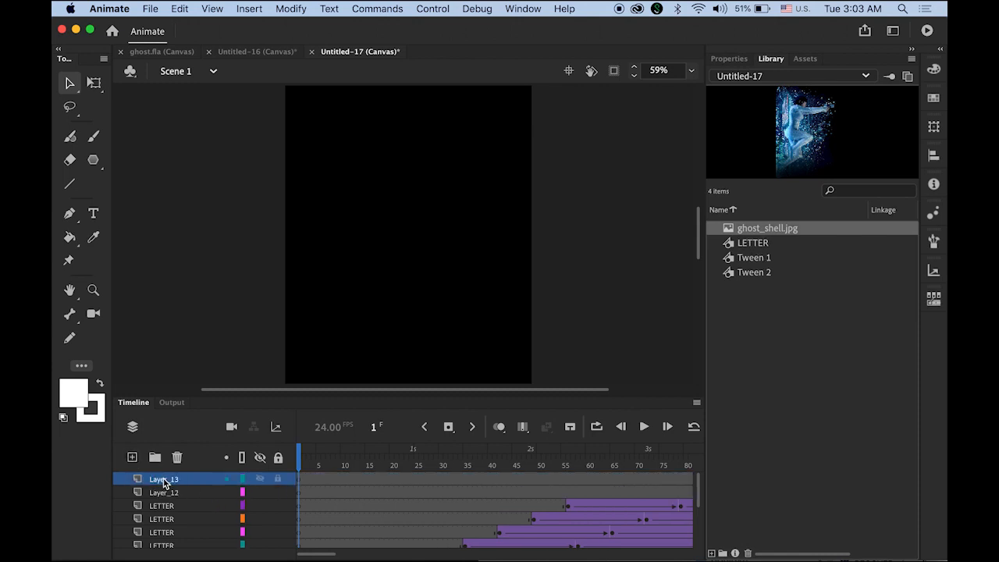
{"action": "left_click_drag", "start_coordinate": [164, 483], "coordinate": [165, 554]}
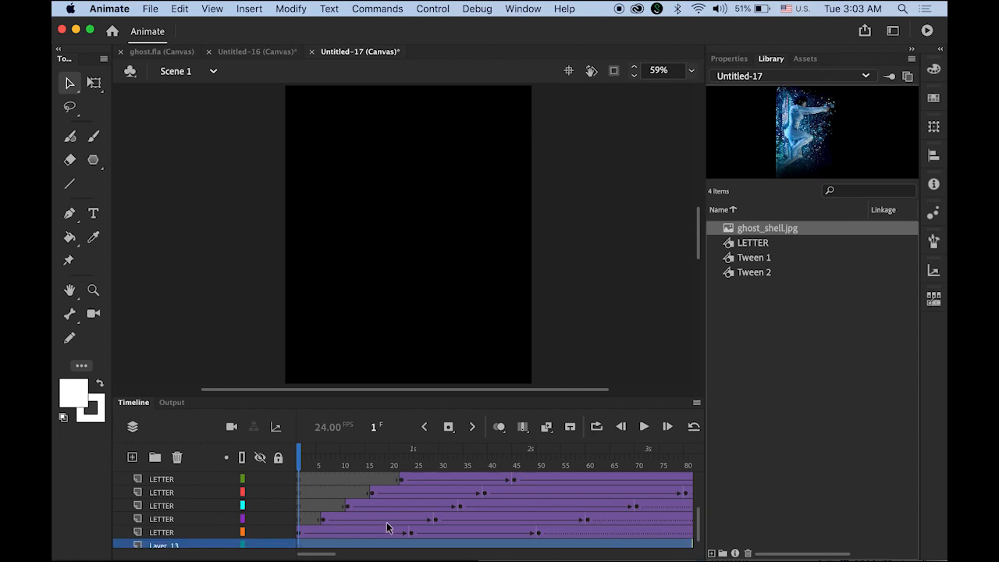
{"action": "scroll", "coordinate": [697, 532], "scroll_direction": "down", "scroll_amount": 1}
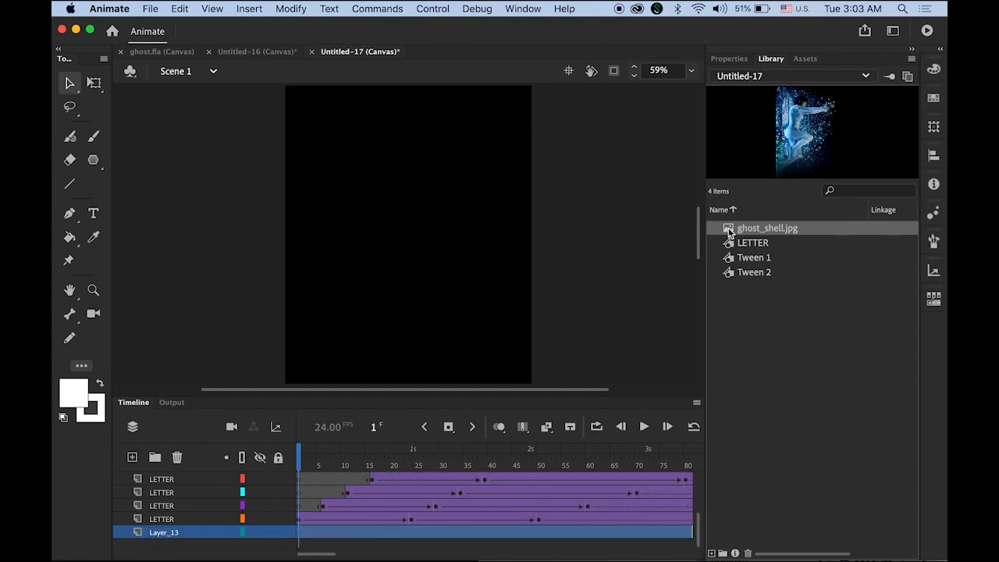
Place ghost_shell.jpg from the library on Layer_13 at frame 1 and position it so it covers the stage.
{"action": "left_click_drag", "start_coordinate": [728, 232], "coordinate": [788, 283]}
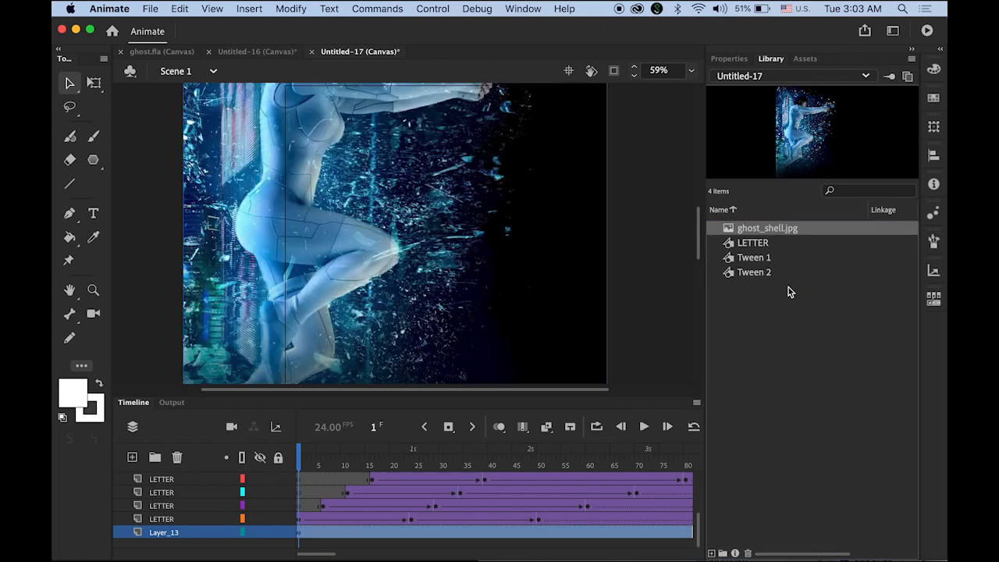
{"action": "left_click_drag", "start_coordinate": [599, 271], "coordinate": [622, 285]}
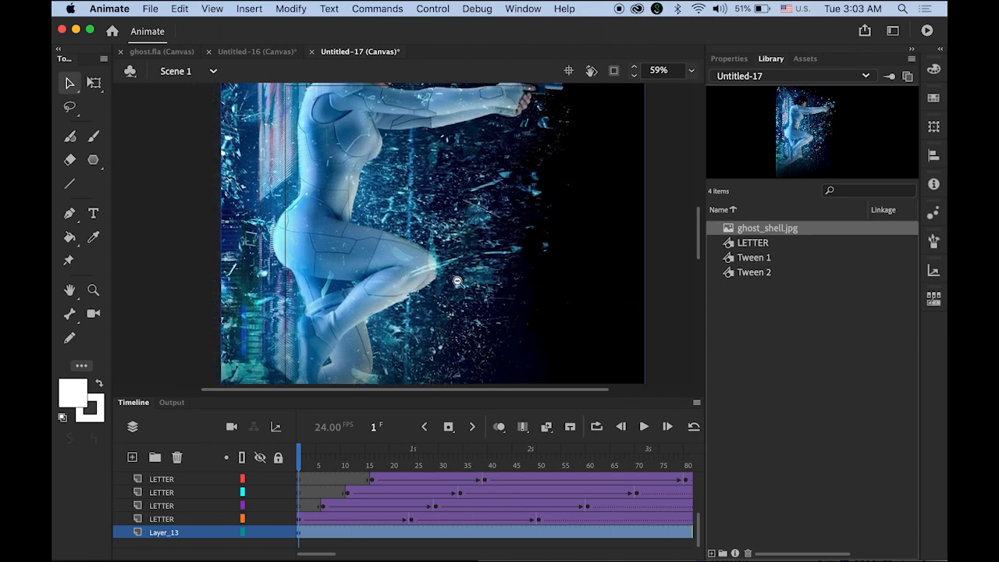
{"action": "key", "text": "super+minus"}
{"action": "left_click_drag", "start_coordinate": [459, 253], "coordinate": [464, 272]}
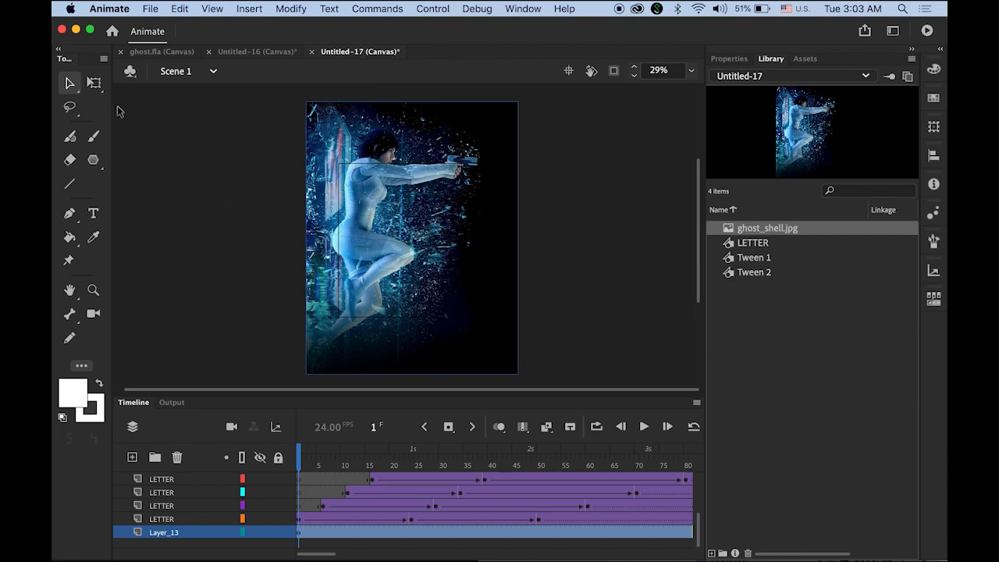
{"action": "left_click_drag", "start_coordinate": [484, 278], "coordinate": [483, 280]}
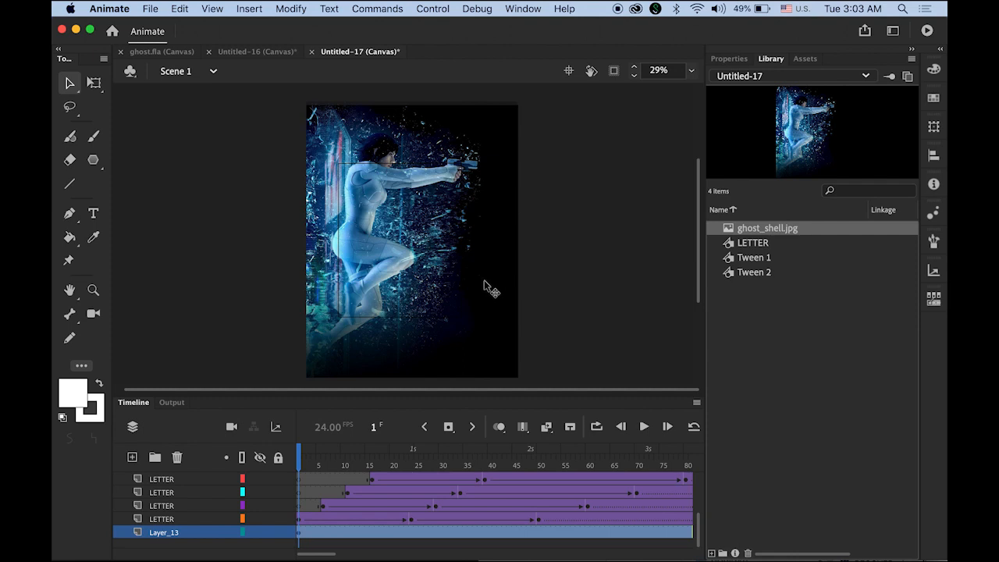
{"action": "left_click_drag", "start_coordinate": [483, 280], "coordinate": [482, 282]}
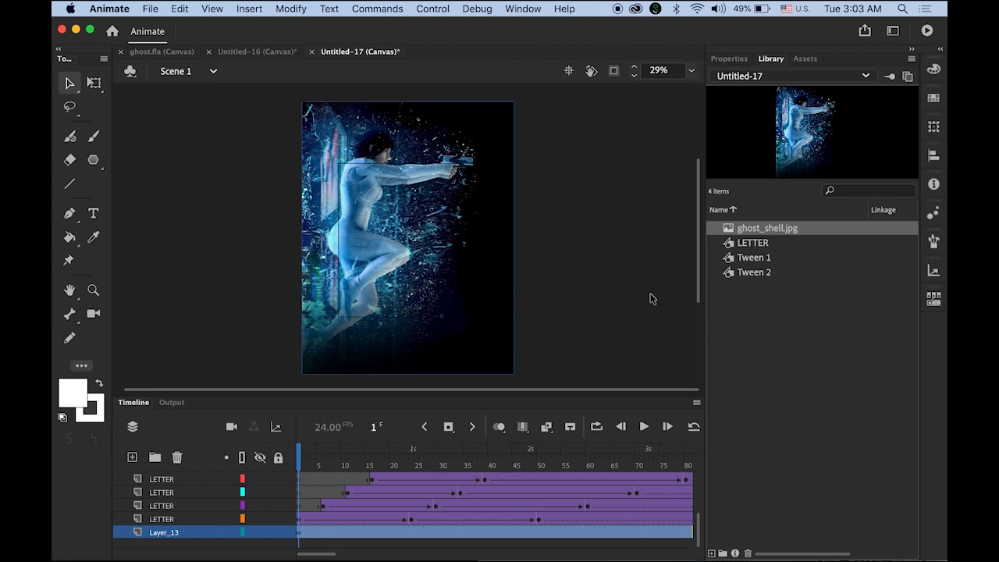
Insert a keyframe at frame 50 of Layer_13 and create a classic tween between frames 1 and 50.
{"action": "left_click", "coordinate": [540, 536]}
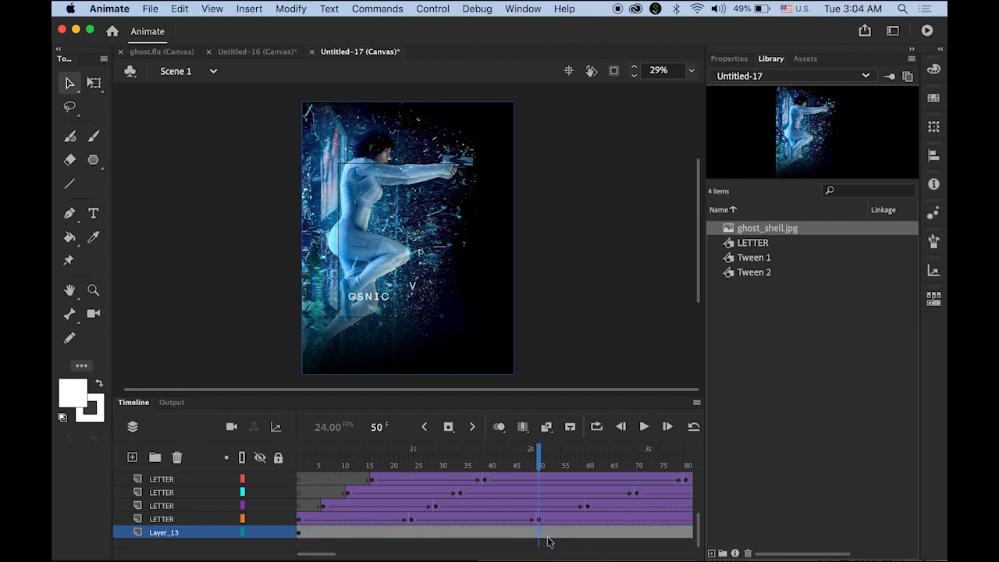
{"action": "left_click", "coordinate": [449, 427]}
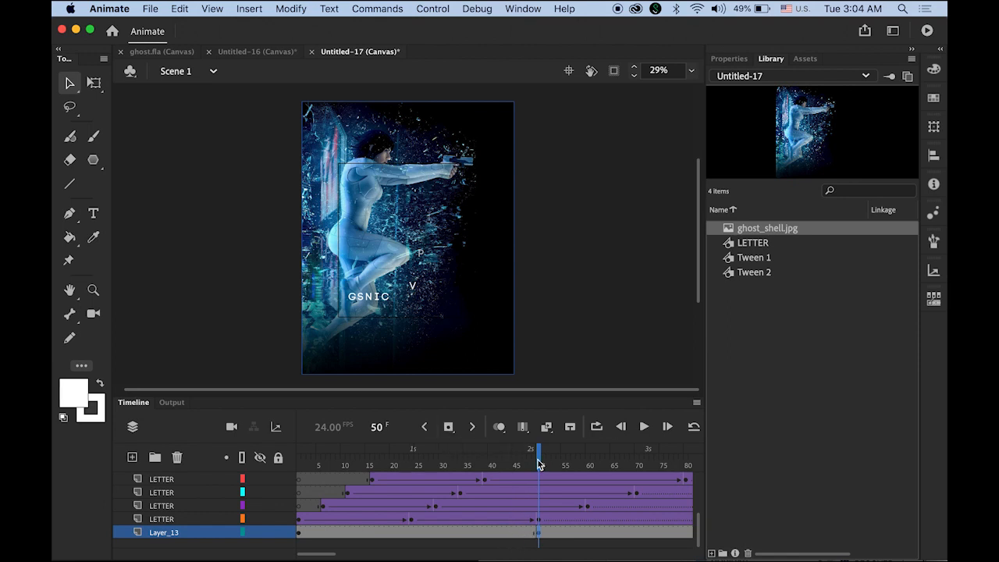
{"action": "right_click", "coordinate": [417, 537]}
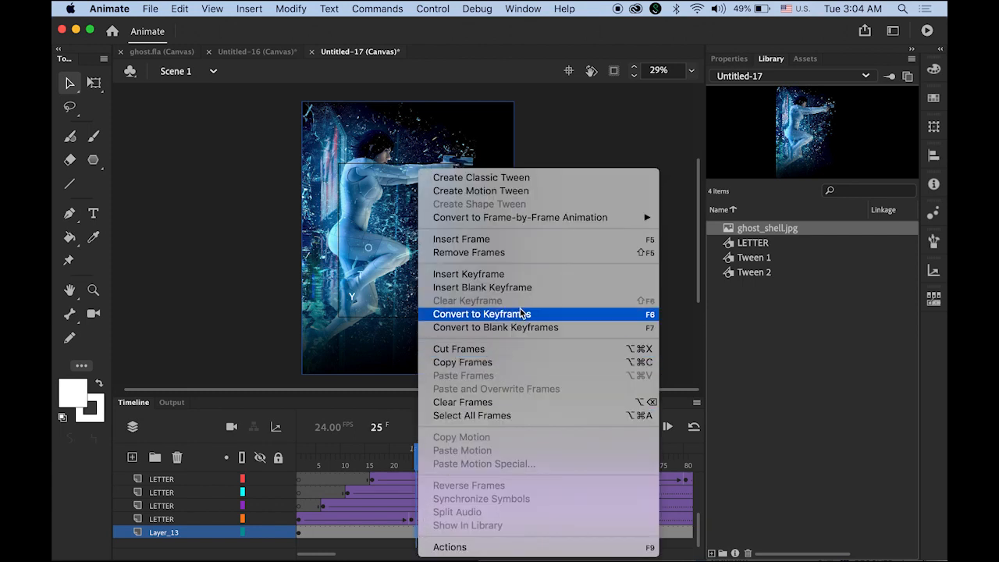
{"action": "left_click", "coordinate": [531, 179]}
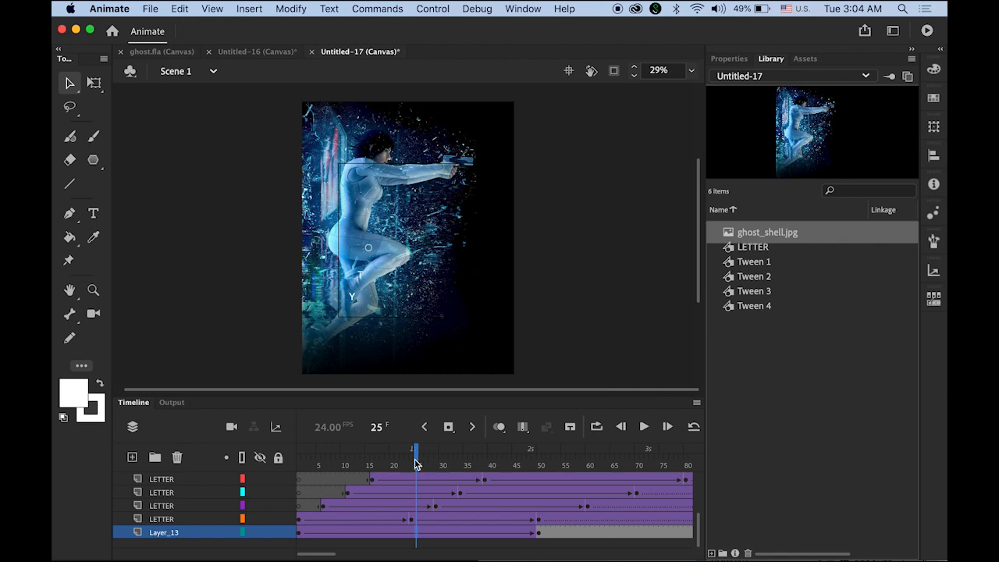
At frame 50, scale the poster image down proportionally around its center to slightly larger than the stage.
{"action": "left_click_drag", "start_coordinate": [416, 464], "coordinate": [542, 492]}
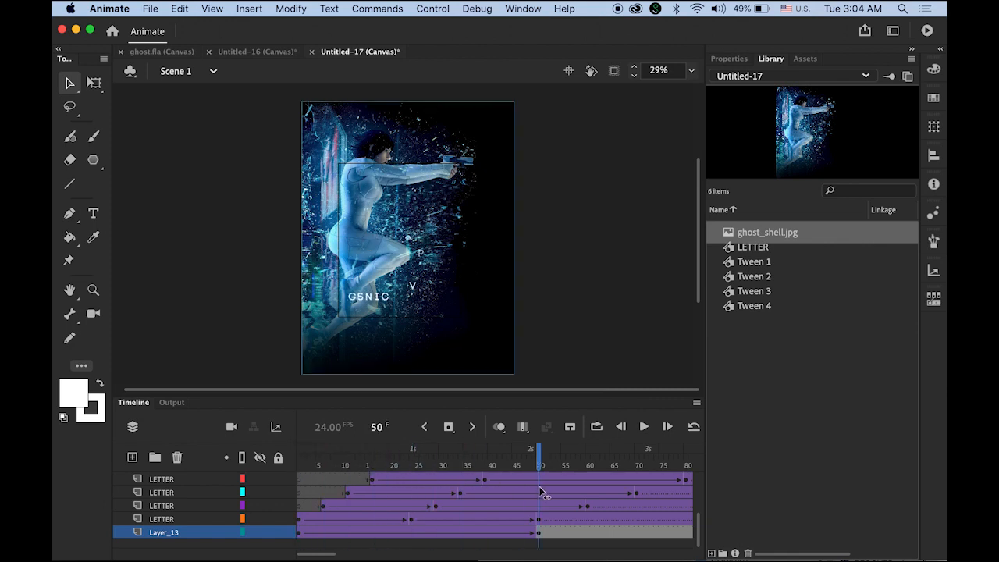
{"action": "left_click", "coordinate": [539, 534]}
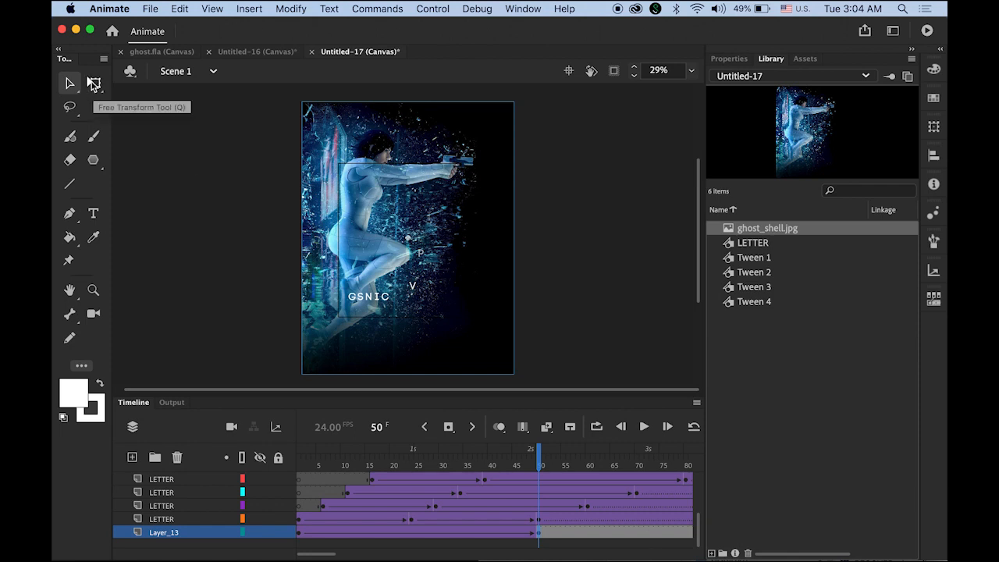
{"action": "left_click", "coordinate": [92, 84]}
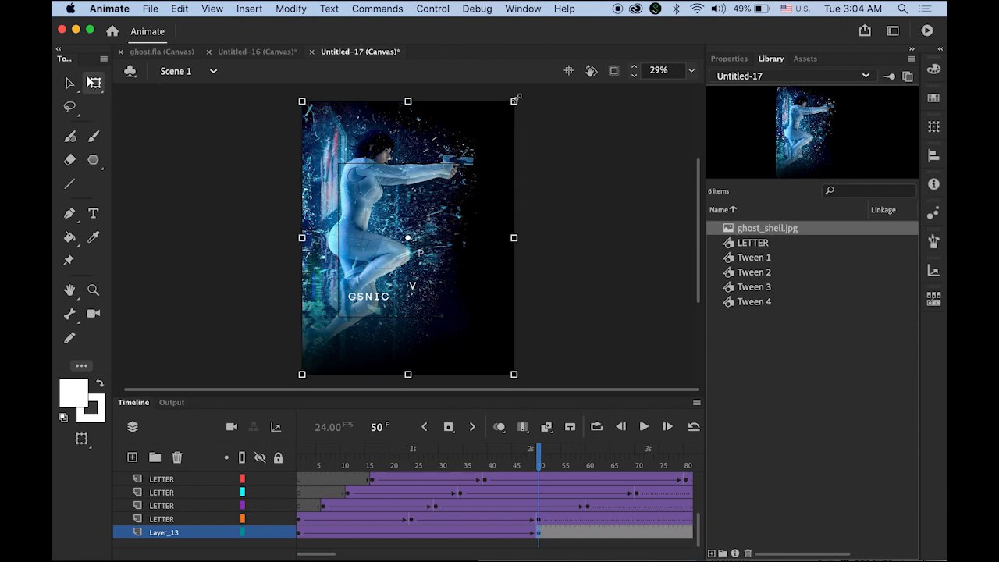
{"action": "left_click_drag", "start_coordinate": [514, 100], "coordinate": [472, 144]}
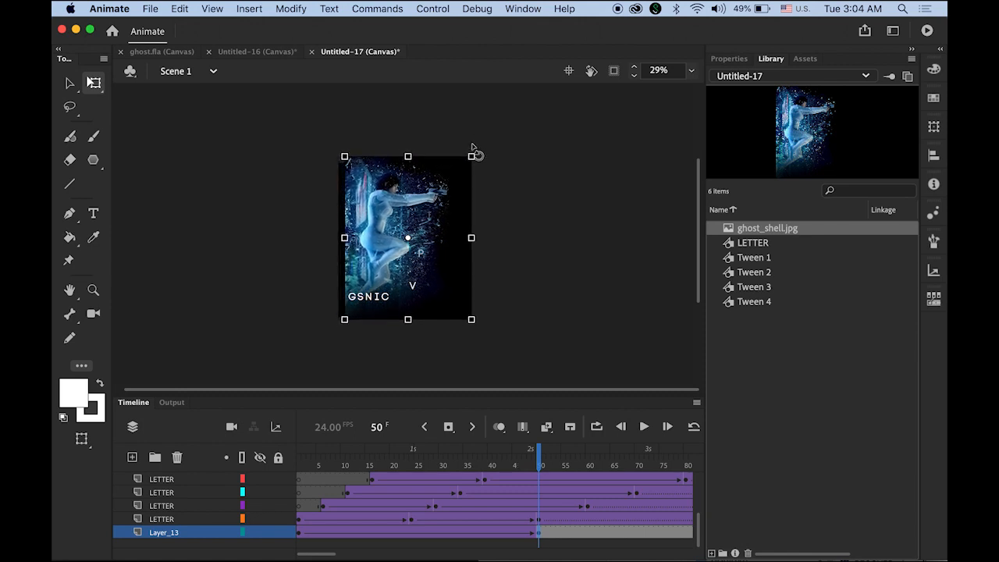
{"action": "left_click", "coordinate": [67, 84]}
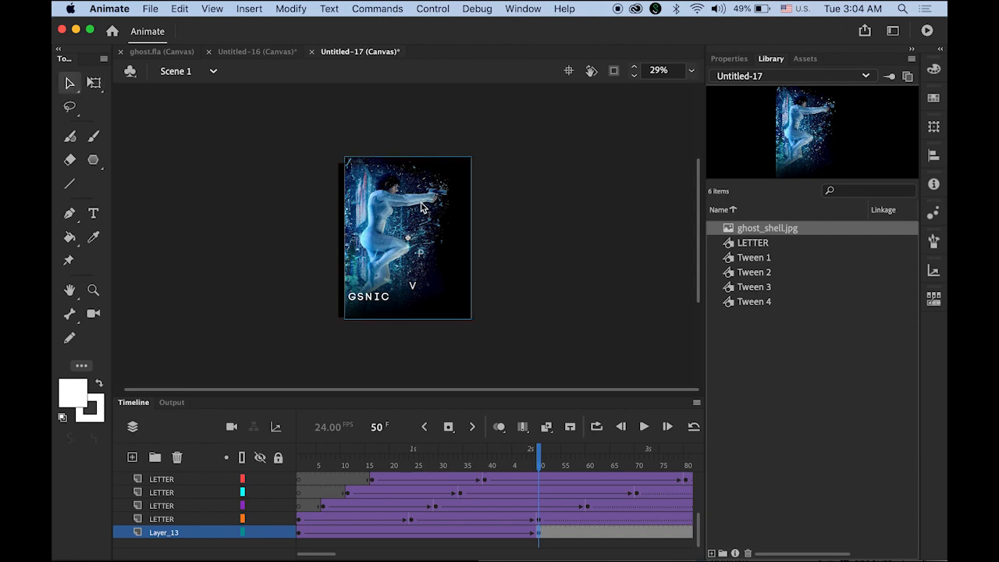
Reposition the scaled poster to cover the whole stage at frame 50, and play the shrinking tween from frame 1.
{"action": "left_click_drag", "start_coordinate": [420, 205], "coordinate": [409, 197]}
{"action": "key", "text": "shift+Down"}
{"action": "key", "text": "shift+Down"}
{"action": "key", "text": "shift+Down"}
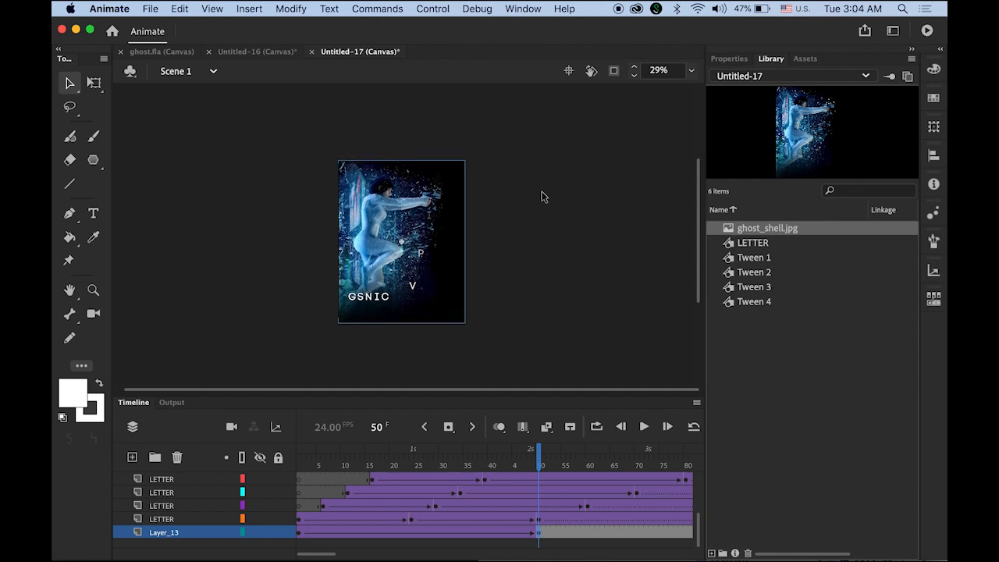
{"action": "left_click", "coordinate": [560, 165]}
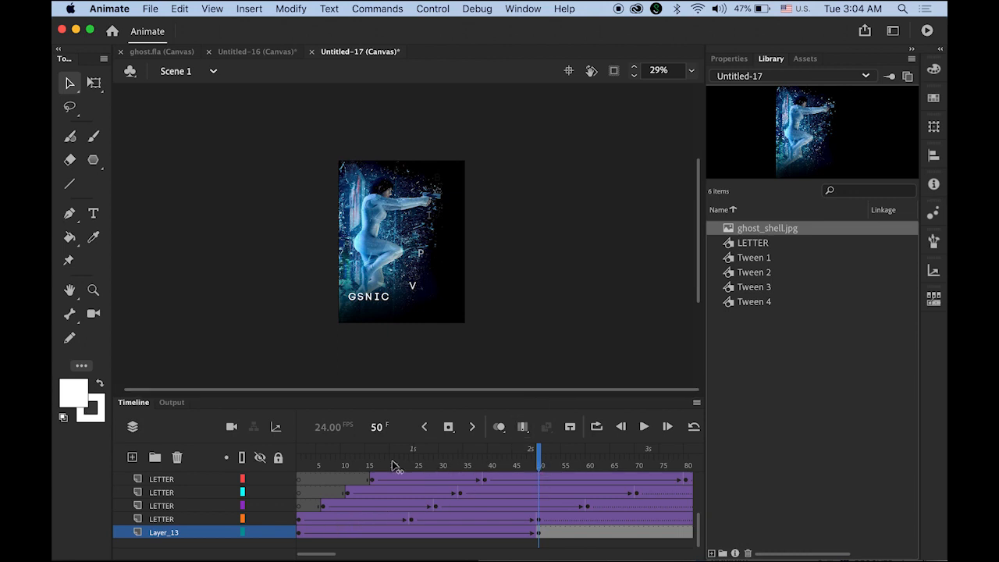
{"action": "left_click_drag", "start_coordinate": [394, 465], "coordinate": [284, 462]}
{"action": "key", "text": "Return"}
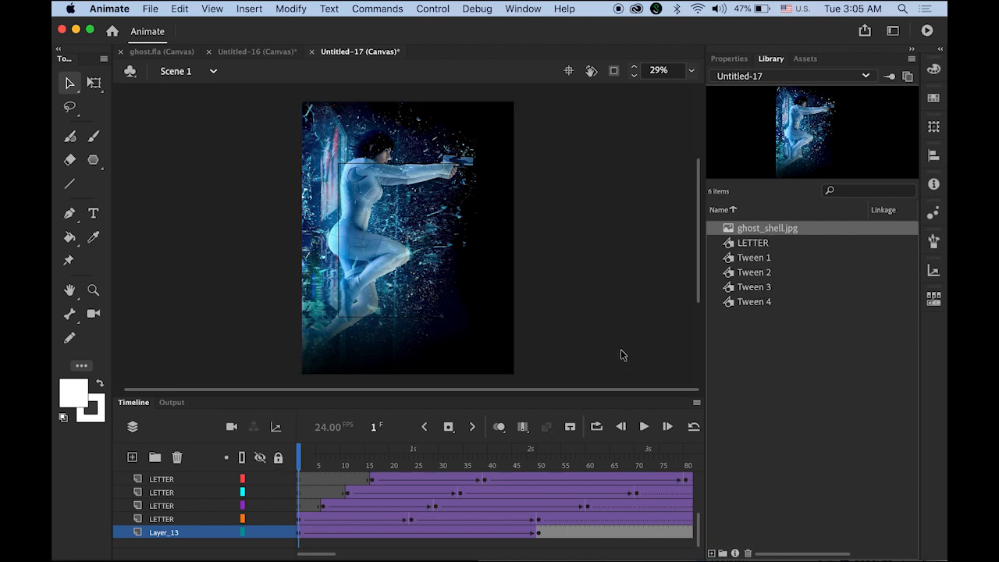
Apply an Alpha color effect of 0% to the poster instance at frame 1.
{"action": "left_click", "coordinate": [499, 336]}
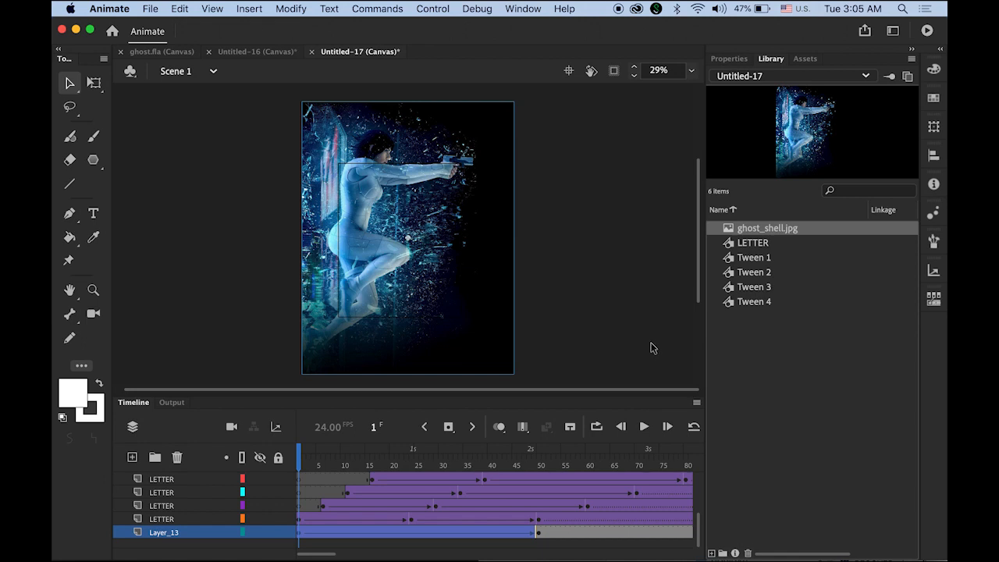
{"action": "left_click", "coordinate": [738, 59]}
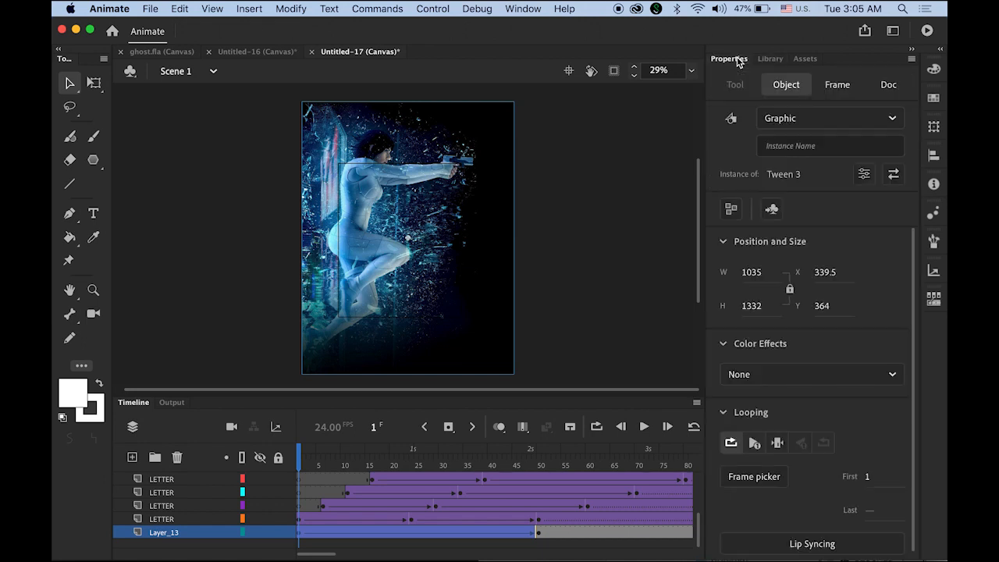
{"action": "left_click", "coordinate": [839, 378]}
{"action": "left_click", "coordinate": [770, 492]}
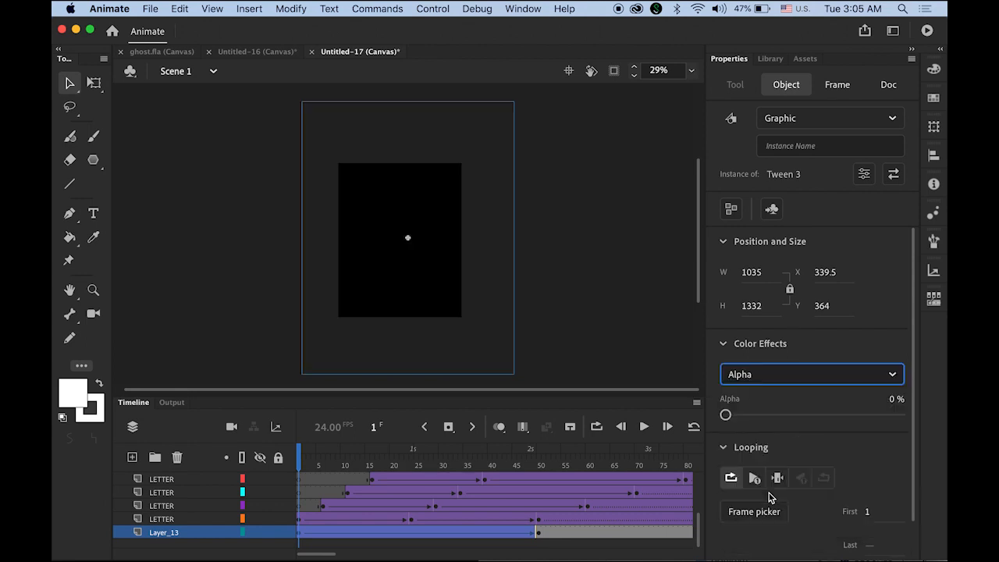
{"action": "left_click", "coordinate": [625, 330]}
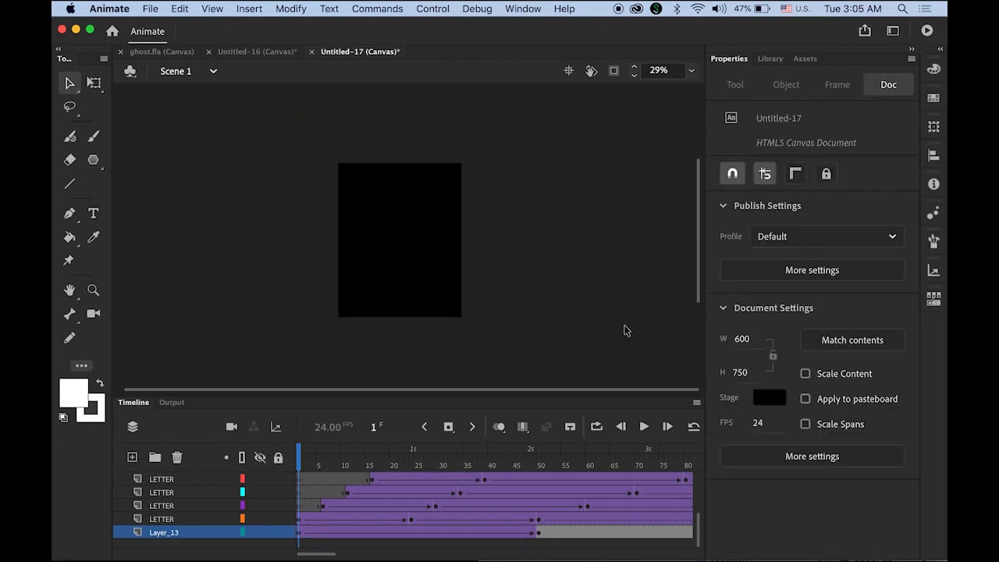
Scrub through the poster's fade-in on the timeline up to frame 43 and test the movie in the browser.
{"action": "left_click_drag", "start_coordinate": [306, 464], "coordinate": [440, 481]}
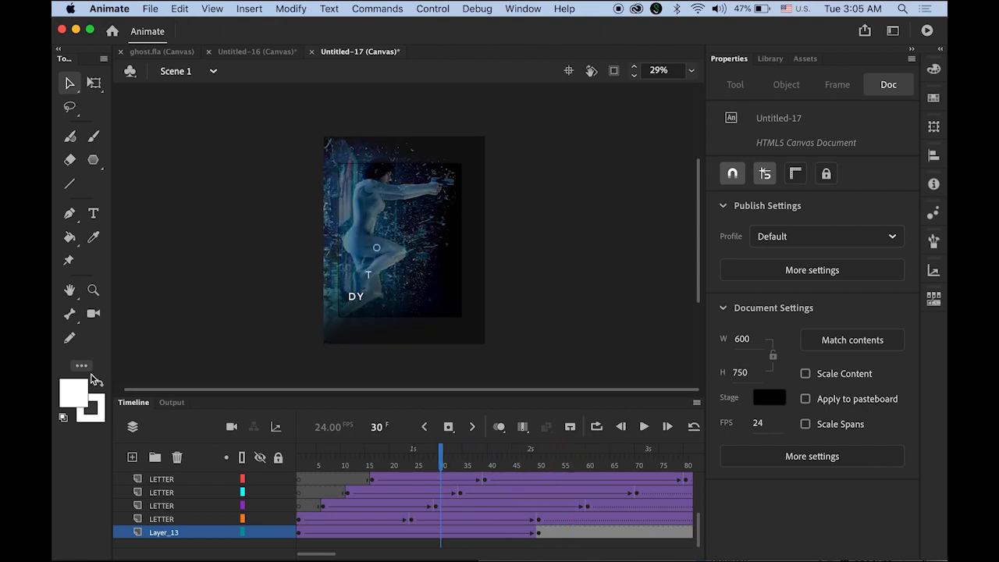
{"action": "left_click", "coordinate": [70, 293]}
{"action": "key", "text": "super+equal"}
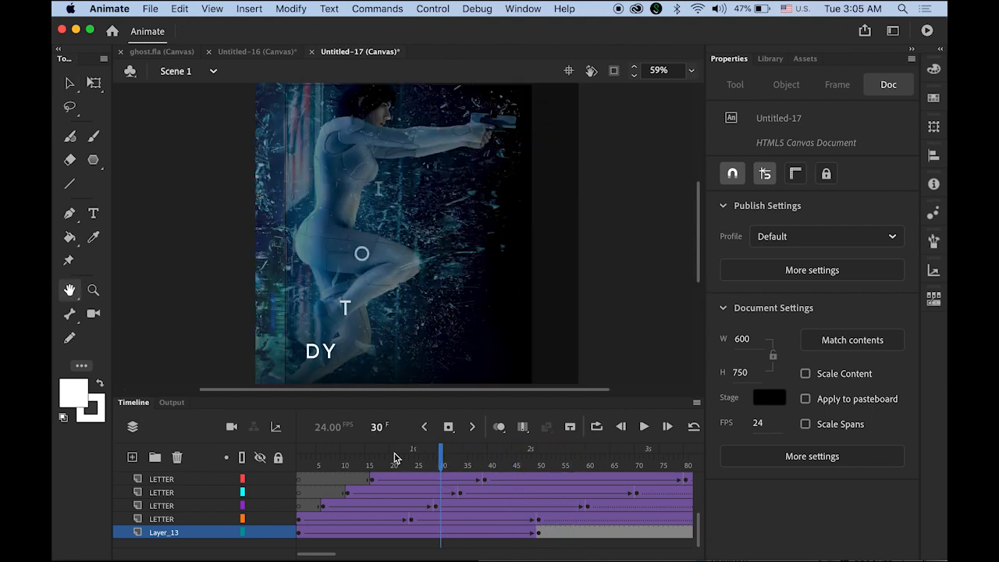
{"action": "left_click_drag", "start_coordinate": [433, 458], "coordinate": [504, 483]}
{"action": "left_click", "coordinate": [447, 9]}
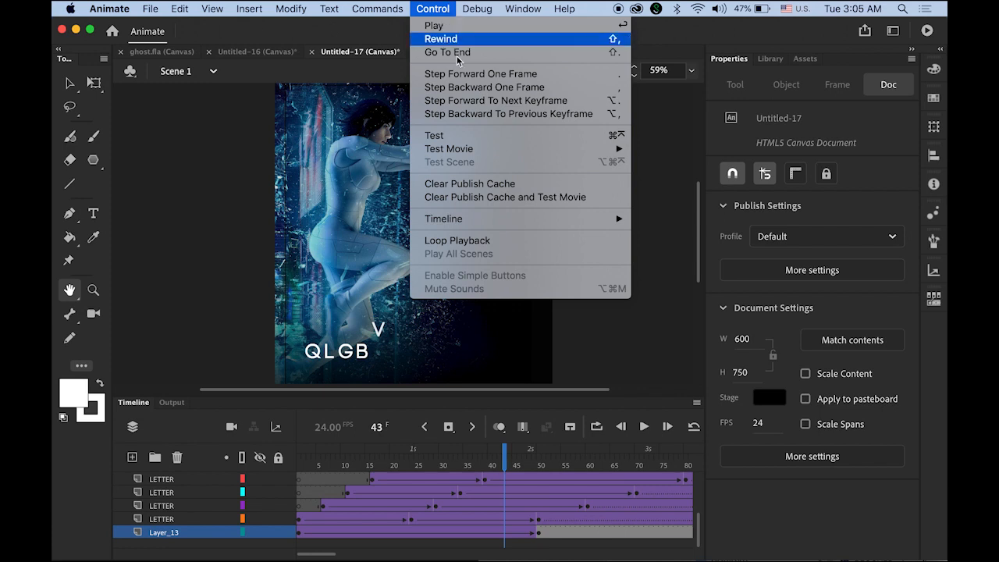
{"action": "mouse_move", "coordinate": [474, 150]}
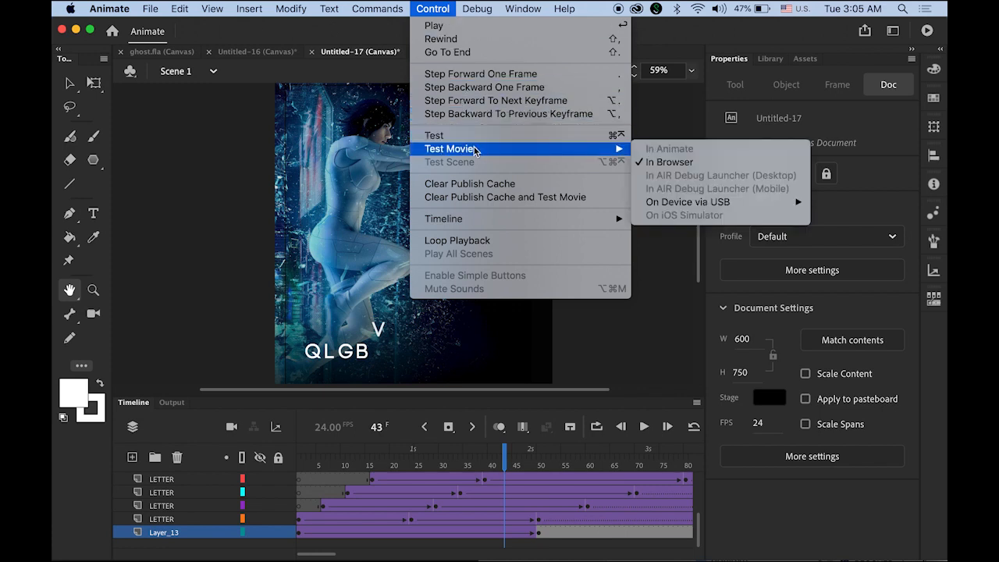
{"action": "left_click", "coordinate": [667, 162]}
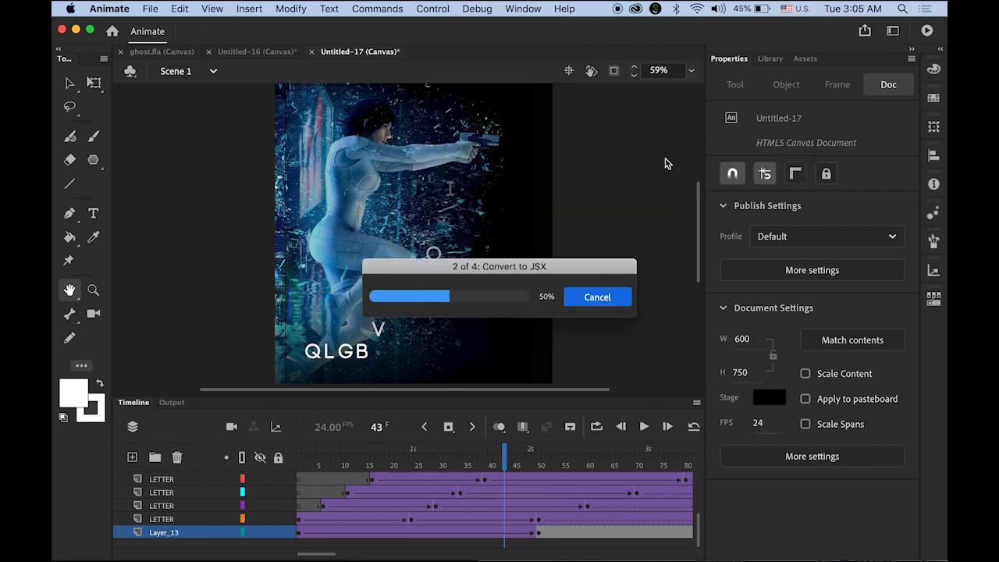